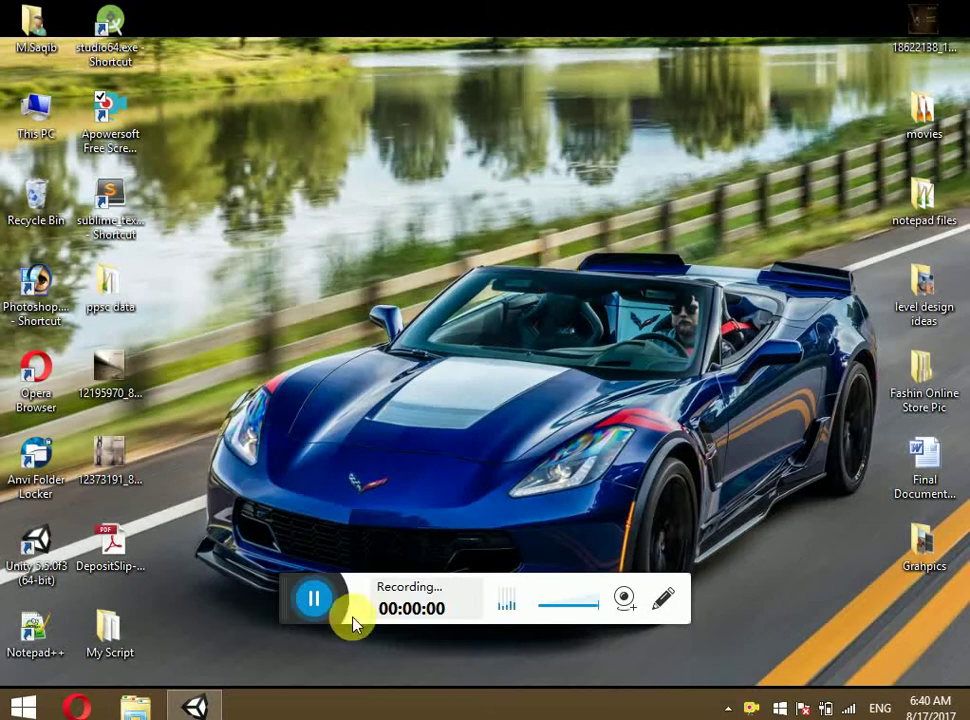
Bring Unity back and pan the lv1 scene to show the elephants and zebras.
{"action": "left_click_drag", "start_coordinate": [292, 600], "coordinate": [270, 715]}
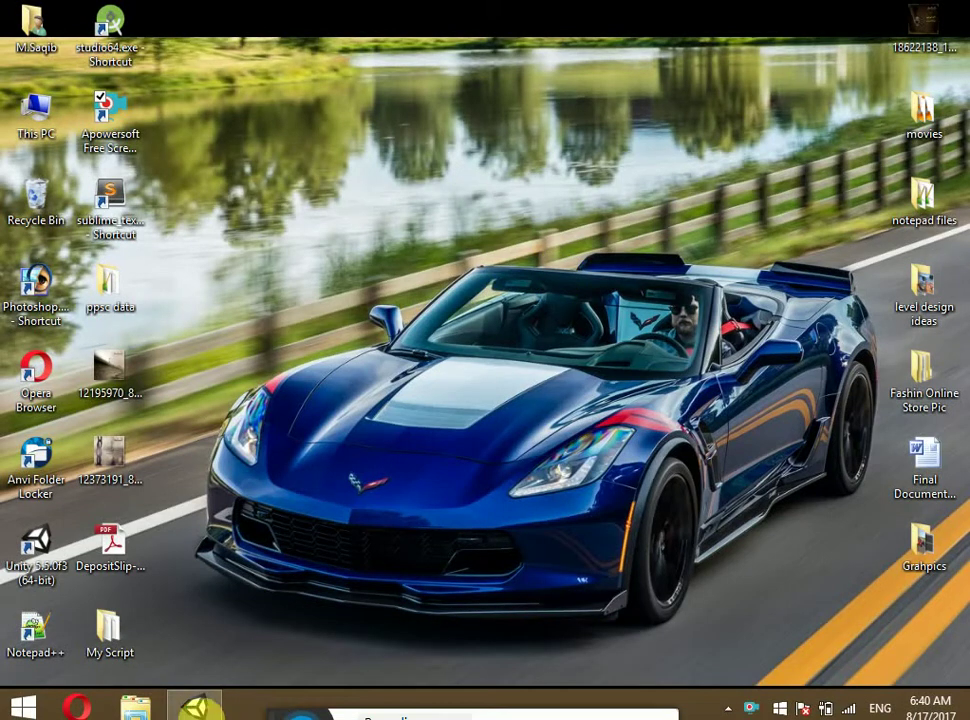
{"action": "left_click", "coordinate": [195, 707]}
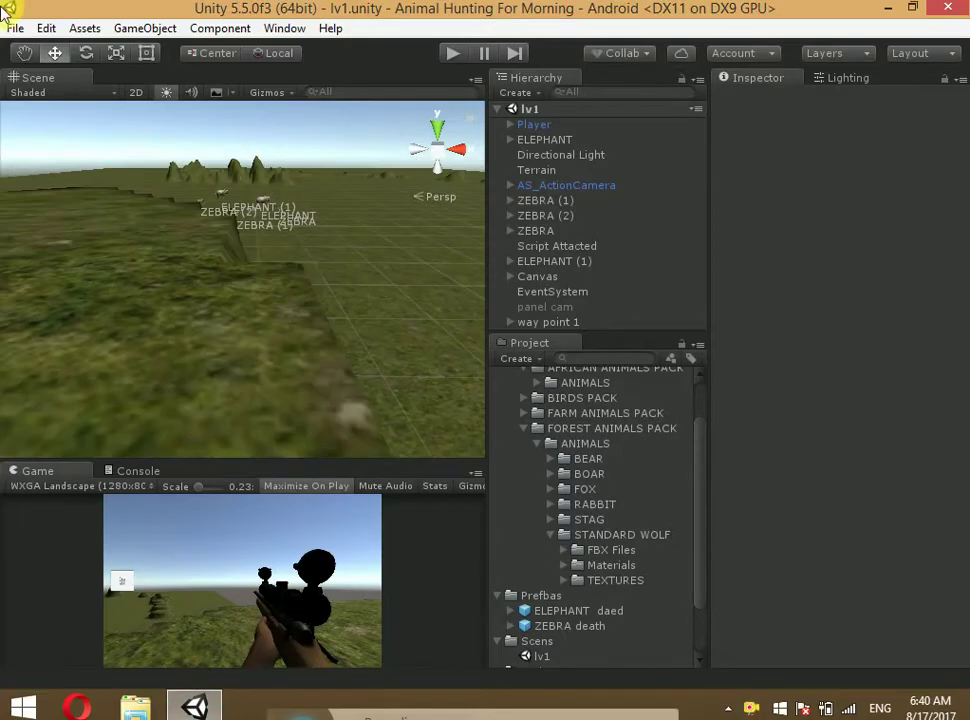
{"action": "left_click", "coordinate": [26, 52]}
{"action": "mouse_move", "coordinate": [294, 305]}
{"action": "left_mouse_down"}
{"action": "mouse_move", "coordinate": [360, 420]}
{"action": "mouse_move", "coordinate": [355, 383]}
{"action": "mouse_move", "coordinate": [390, 395]}
{"action": "mouse_move", "coordinate": [448, 354]}
{"action": "left_mouse_up"}
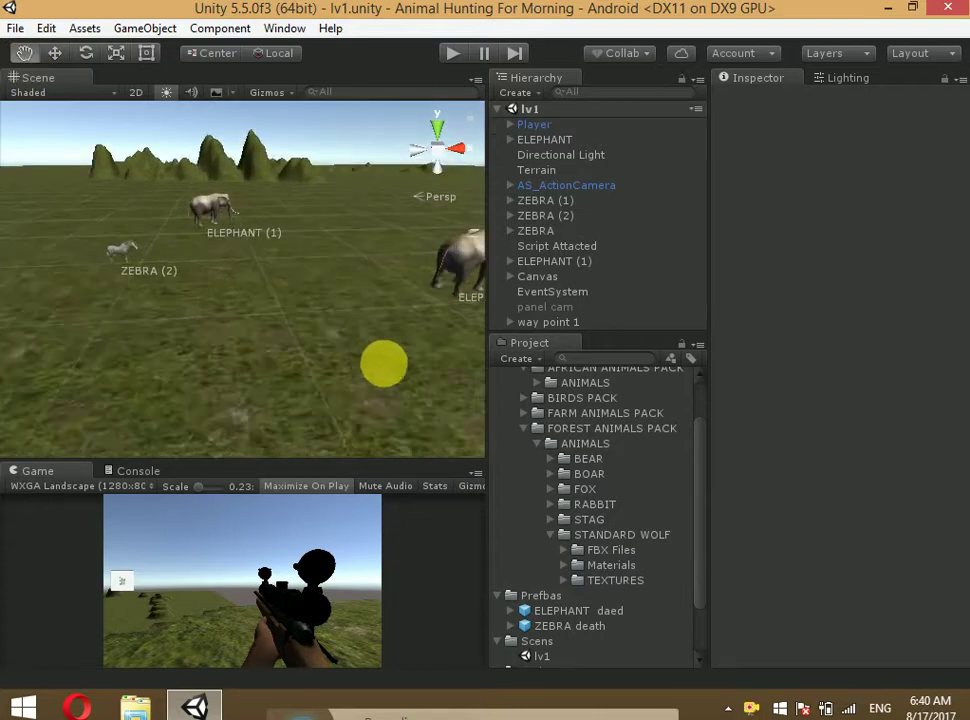
{"action": "scroll", "coordinate": [448, 354], "scroll_direction": "down", "scroll_amount": 2}
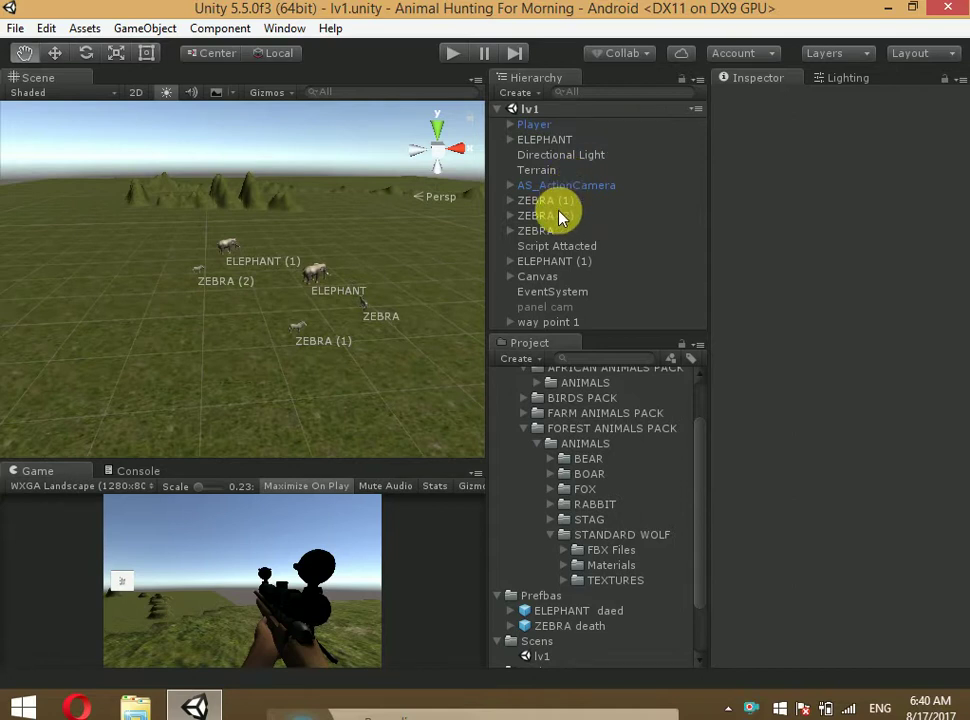
{"action": "left_click", "coordinate": [514, 93]}
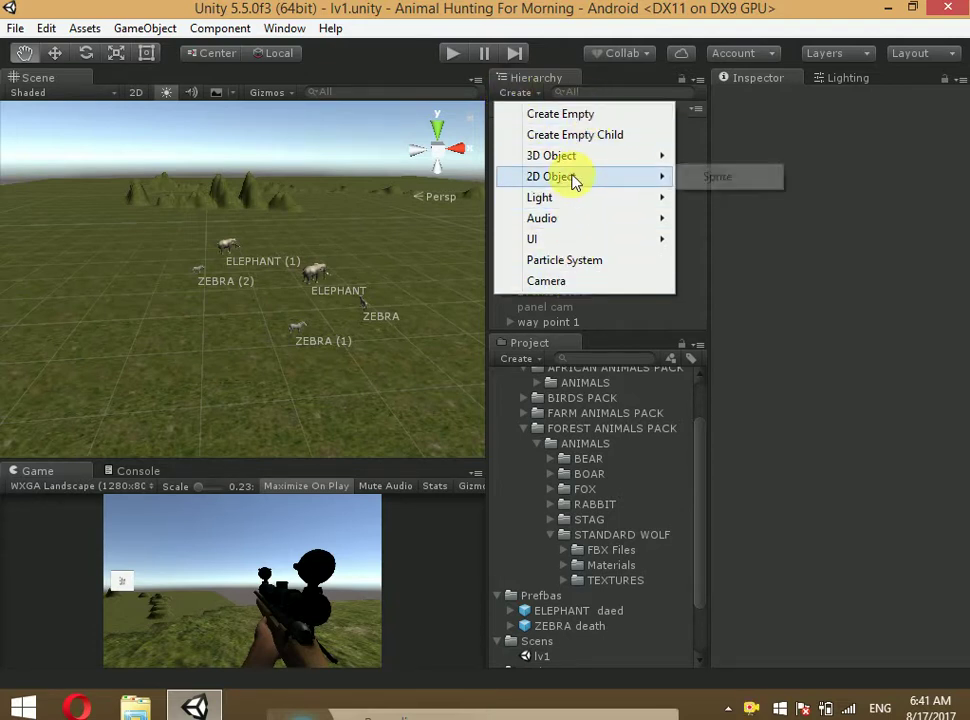
Add a 3D Cube to the scene and frame it in the Scene view.
{"action": "mouse_move", "coordinate": [567, 156]}
{"action": "left_click", "coordinate": [790, 156]}
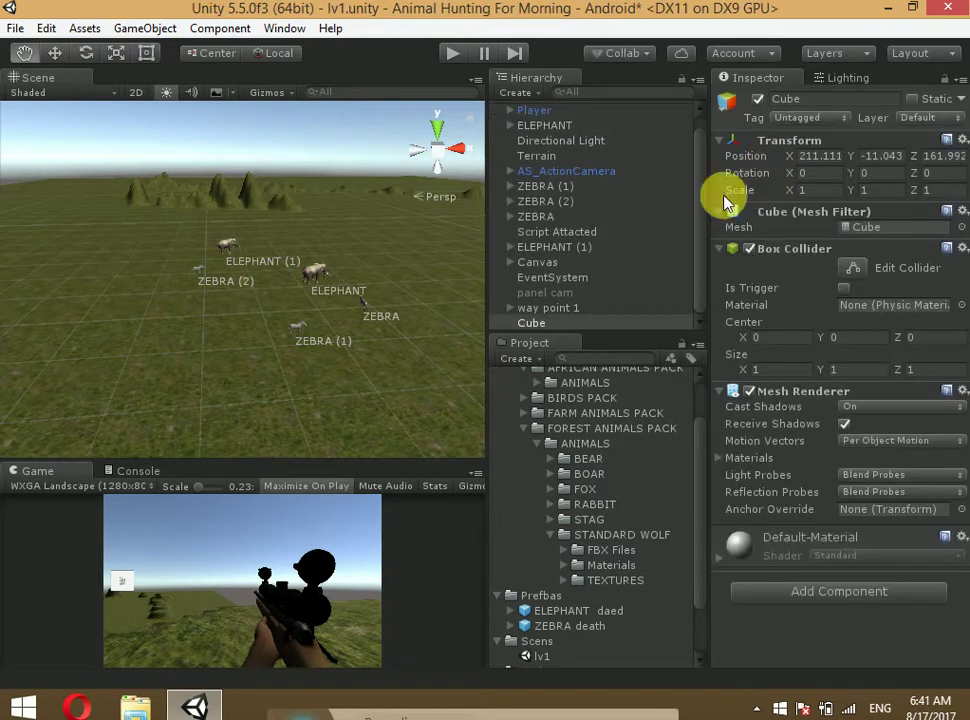
{"action": "scroll", "coordinate": [357, 340], "scroll_direction": "down", "scroll_amount": 2}
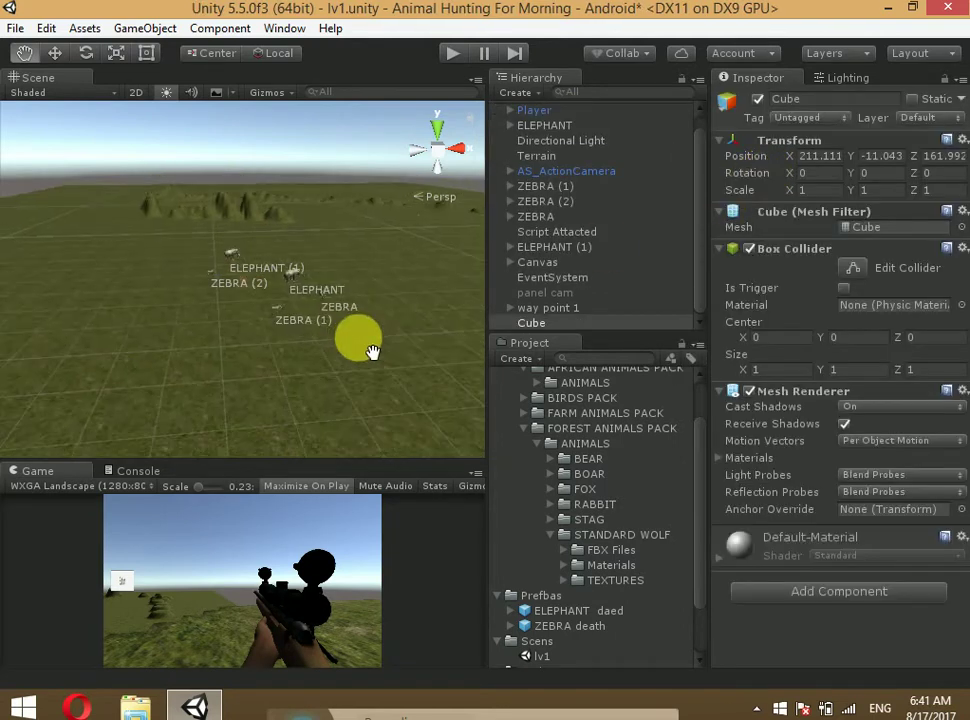
{"action": "double_click", "coordinate": [539, 322]}
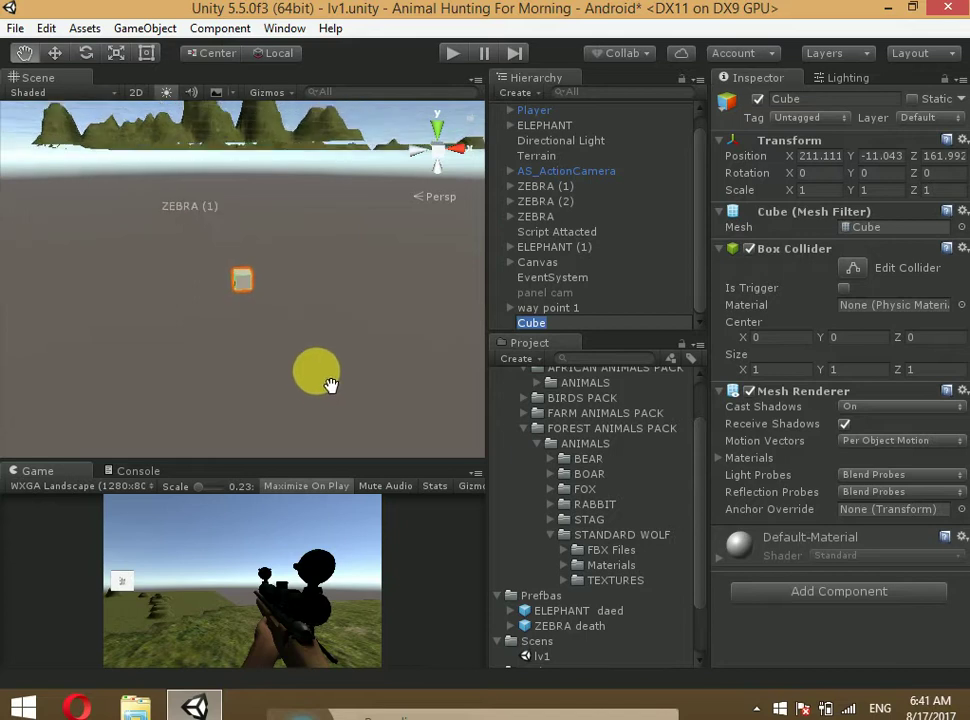
{"action": "scroll", "coordinate": [345, 360], "scroll_direction": "down", "scroll_amount": 3}
{"action": "scroll", "coordinate": [348, 364], "scroll_direction": "down", "scroll_amount": 2}
{"action": "scroll", "coordinate": [352, 368], "scroll_direction": "down", "scroll_amount": 1}
Raise the cube and scale it up to about 7.54 on every axis.
{"action": "key", "text": "w"}
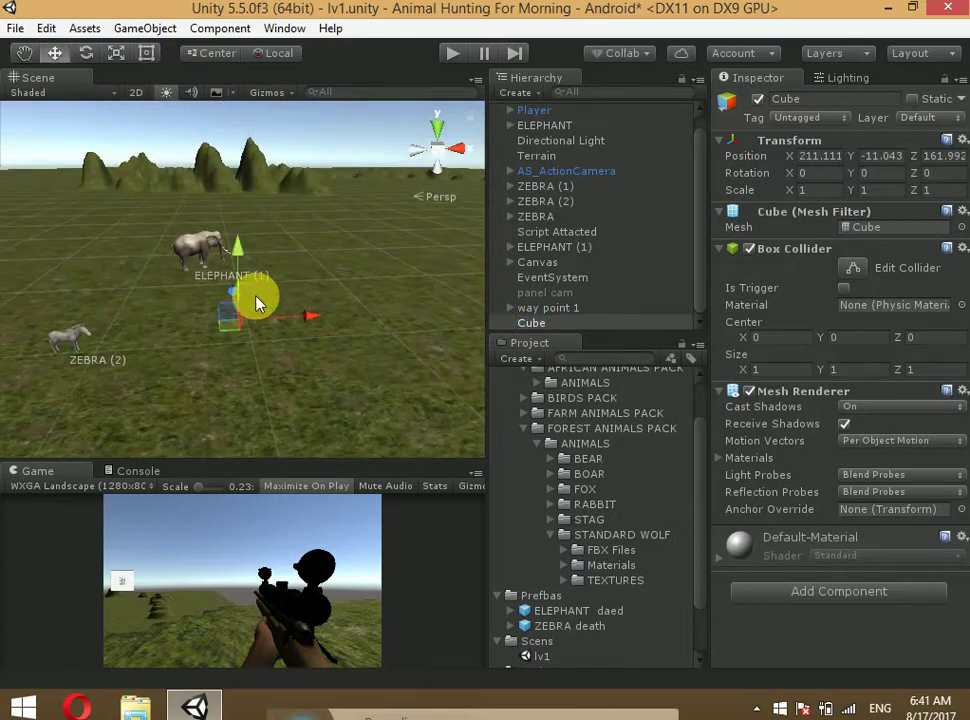
{"action": "left_click_drag", "start_coordinate": [238, 296], "coordinate": [228, 160]}
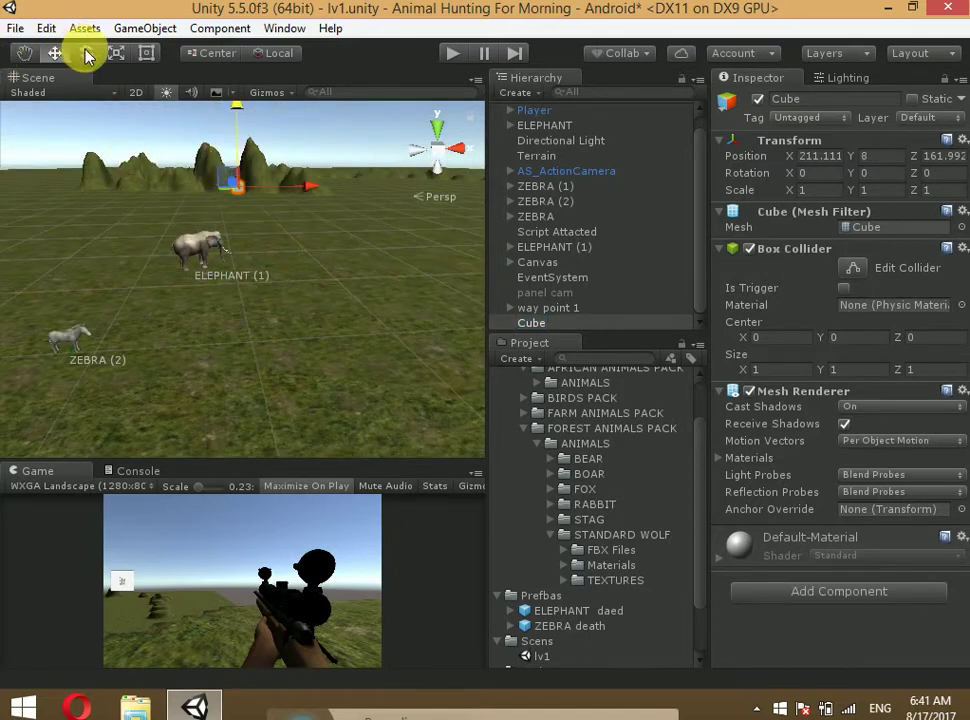
{"action": "left_click", "coordinate": [116, 53]}
{"action": "left_click_drag", "start_coordinate": [238, 187], "coordinate": [855, 225]}
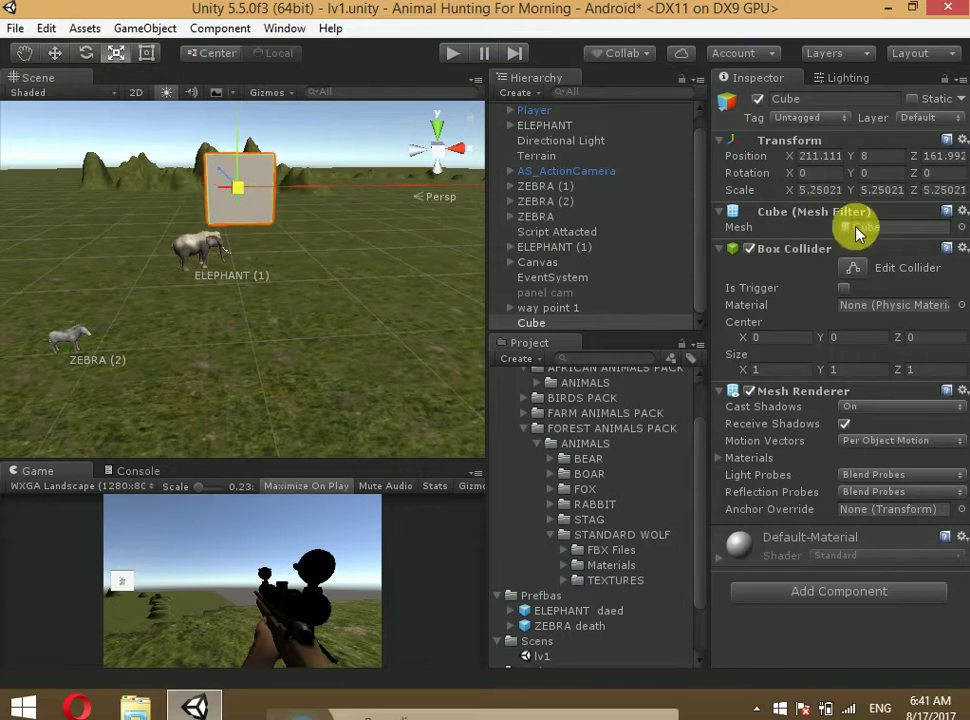
{"action": "left_click", "coordinate": [22, 55]}
{"action": "mouse_move", "coordinate": [242, 225]}
{"action": "left_mouse_down"}
{"action": "mouse_move", "coordinate": [322, 356]}
{"action": "mouse_move", "coordinate": [284, 268]}
{"action": "mouse_move", "coordinate": [355, 257]}
{"action": "left_mouse_up"}
Move the cube into place at position 220.9, 3.4, 178.9.
{"action": "key", "text": "w"}
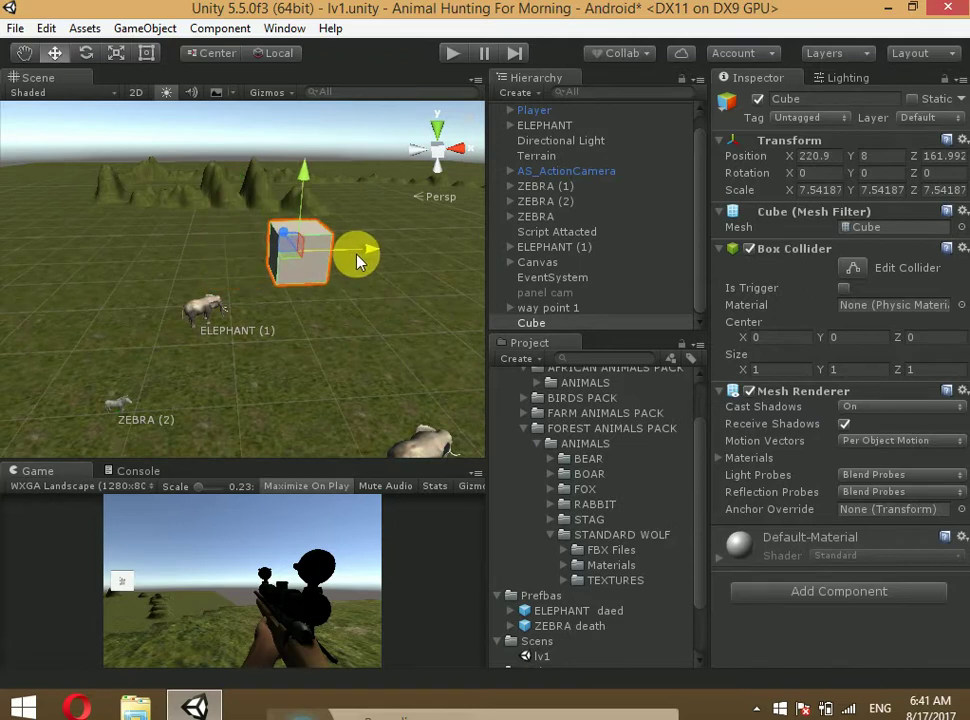
{"action": "mouse_move", "coordinate": [297, 172]}
{"action": "left_mouse_down"}
{"action": "mouse_move", "coordinate": [303, 222]}
{"action": "mouse_move", "coordinate": [245, 165]}
{"action": "mouse_move", "coordinate": [312, 235]}
{"action": "mouse_move", "coordinate": [251, 276]}
{"action": "left_mouse_up"}
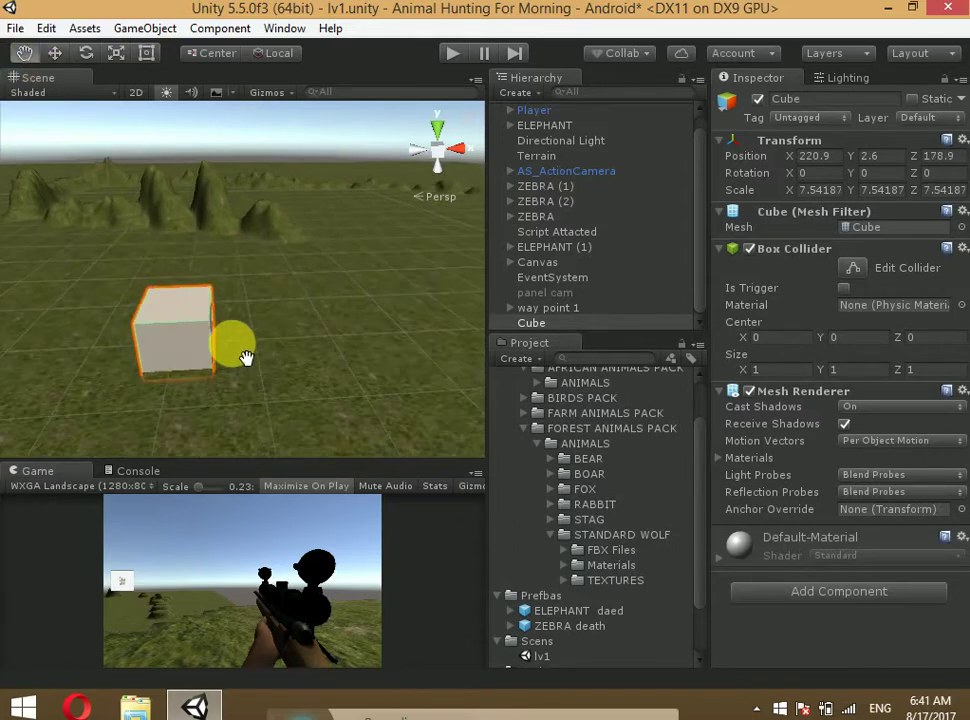
{"action": "middle_click_drag", "start_coordinate": [251, 276], "coordinate": [258, 270]}
{"action": "left_click_drag", "start_coordinate": [258, 270], "coordinate": [259, 259]}
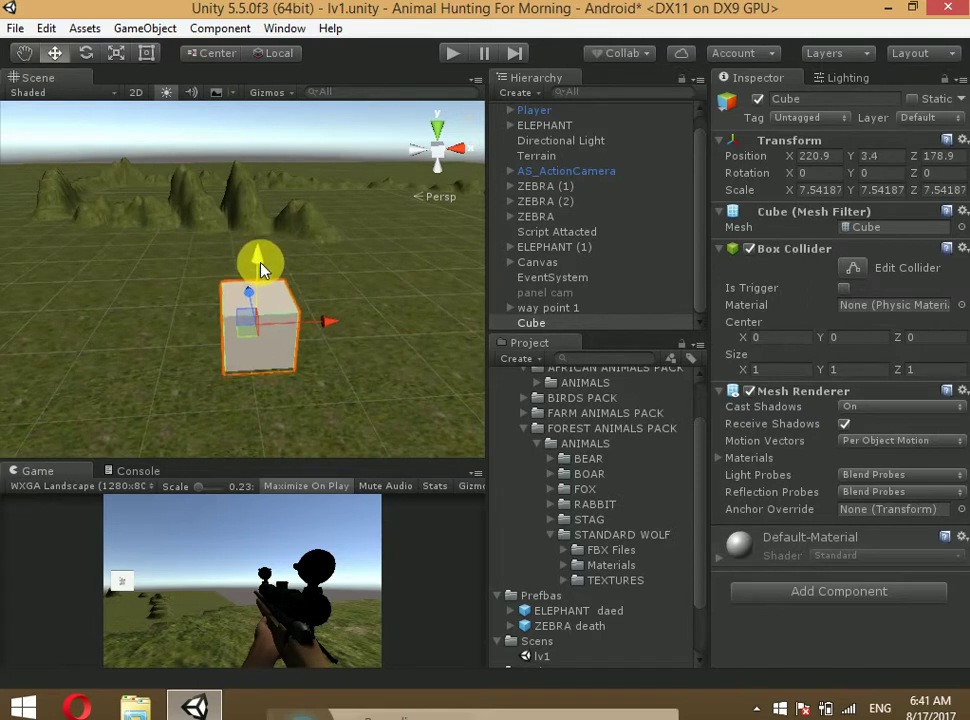
{"action": "left_click", "coordinate": [287, 30]}
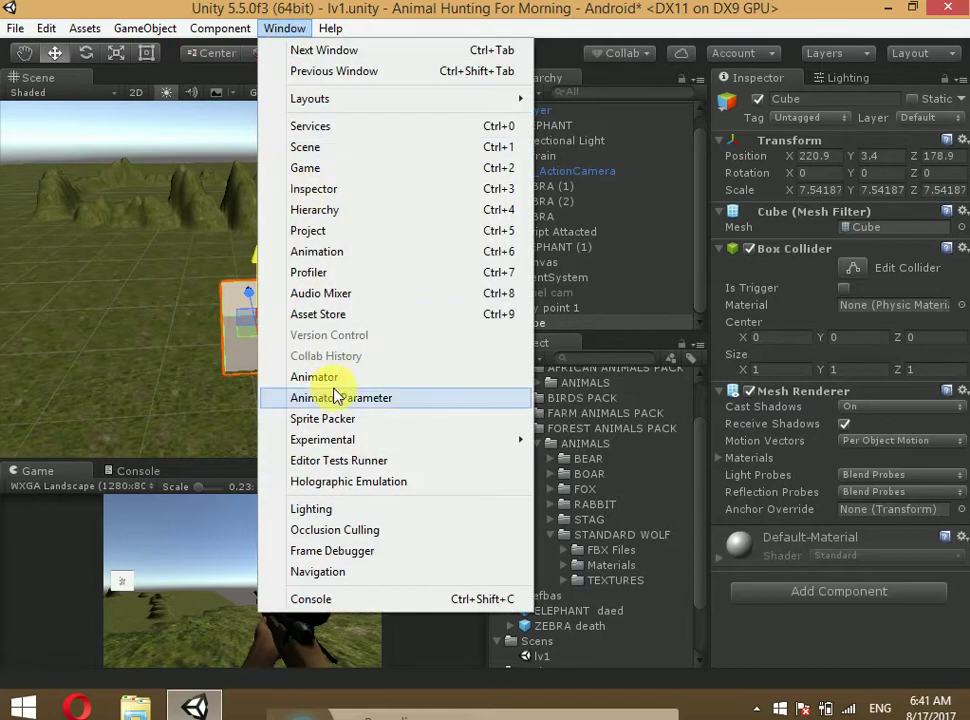
Create an animation clip for the Cube and save it as New Animation.
{"action": "left_click", "coordinate": [372, 252]}
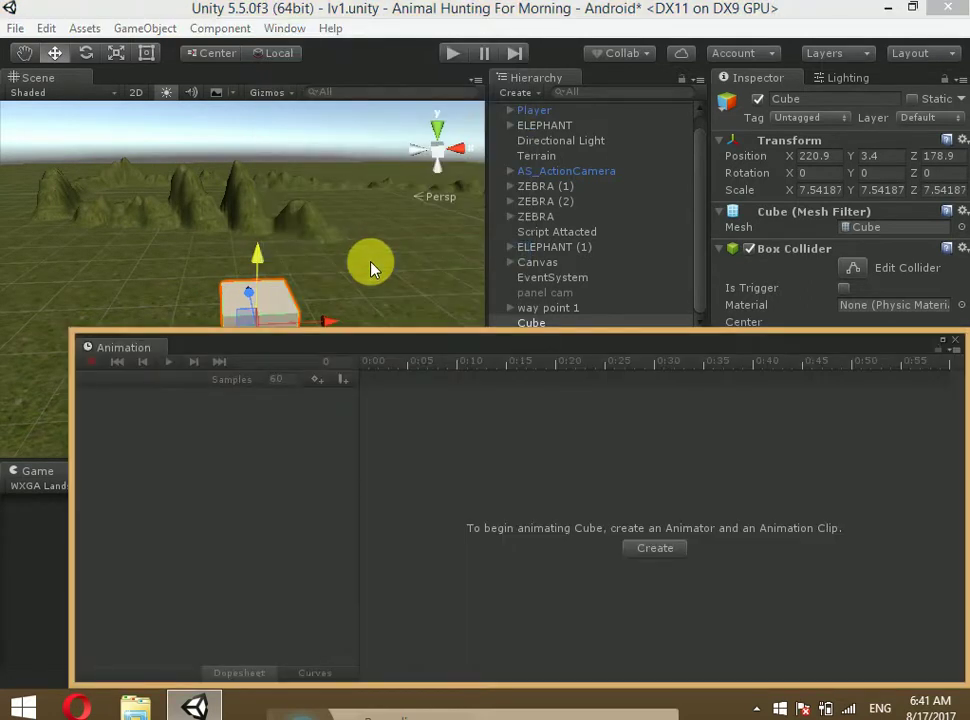
{"action": "left_click", "coordinate": [645, 550]}
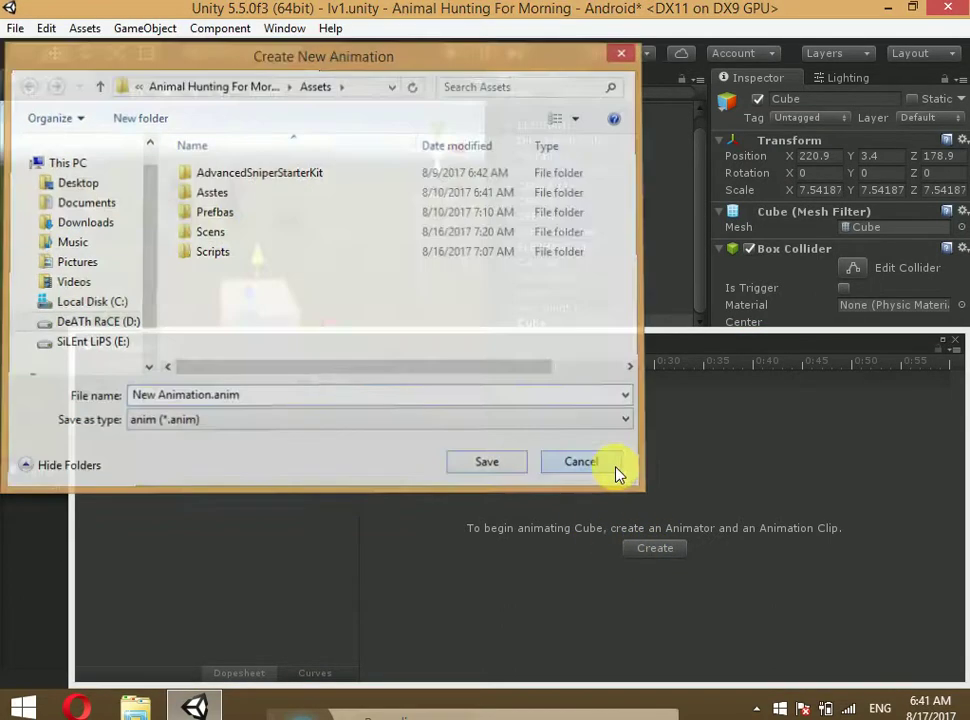
{"action": "left_click", "coordinate": [652, 550]}
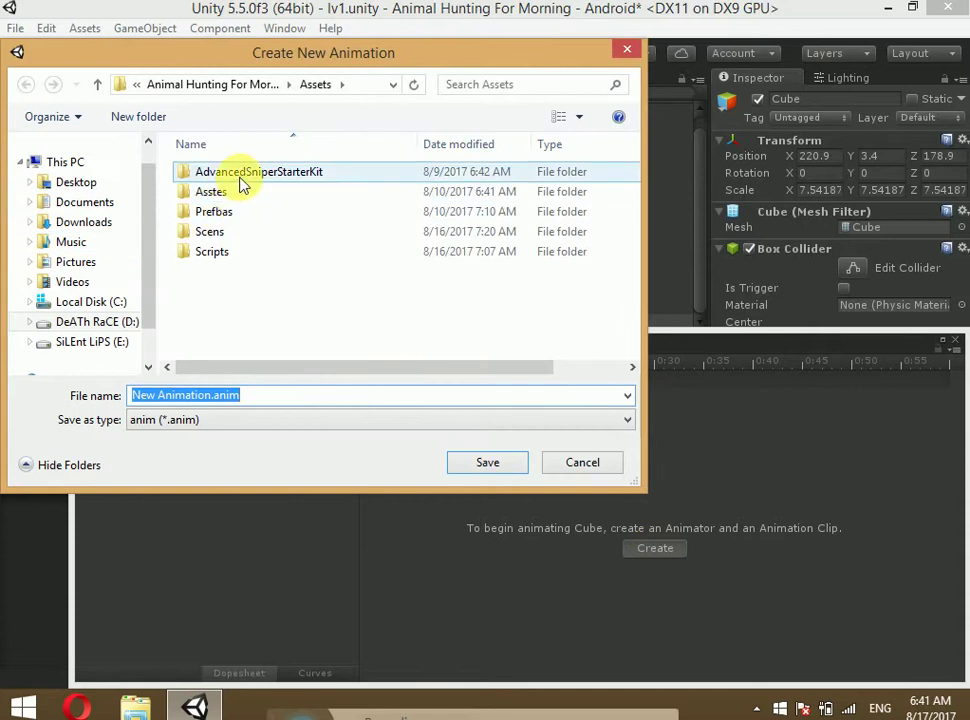
{"action": "left_click", "coordinate": [486, 464]}
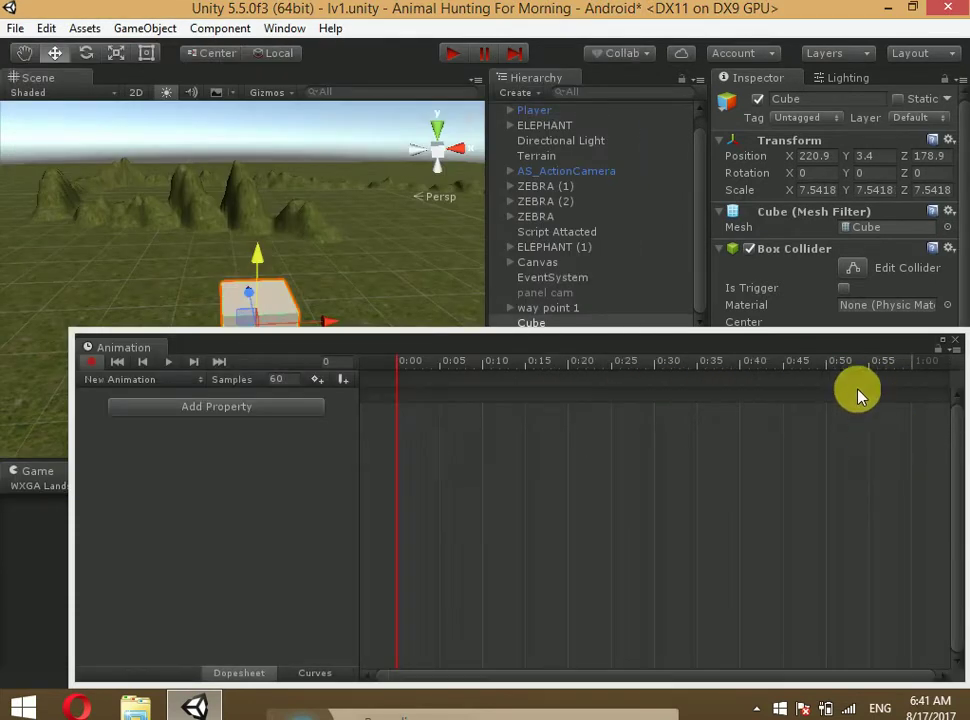
Record position keys: cube pushed back at 5:00, brought forward again at 10:00.
{"action": "left_click", "coordinate": [823, 346]}
{"action": "scroll", "coordinate": [849, 480], "scroll_direction": "down", "scroll_amount": 2}
{"action": "scroll", "coordinate": [855, 475], "scroll_direction": "down", "scroll_amount": 2}
{"action": "scroll", "coordinate": [850, 472], "scroll_direction": "down", "scroll_amount": 2}
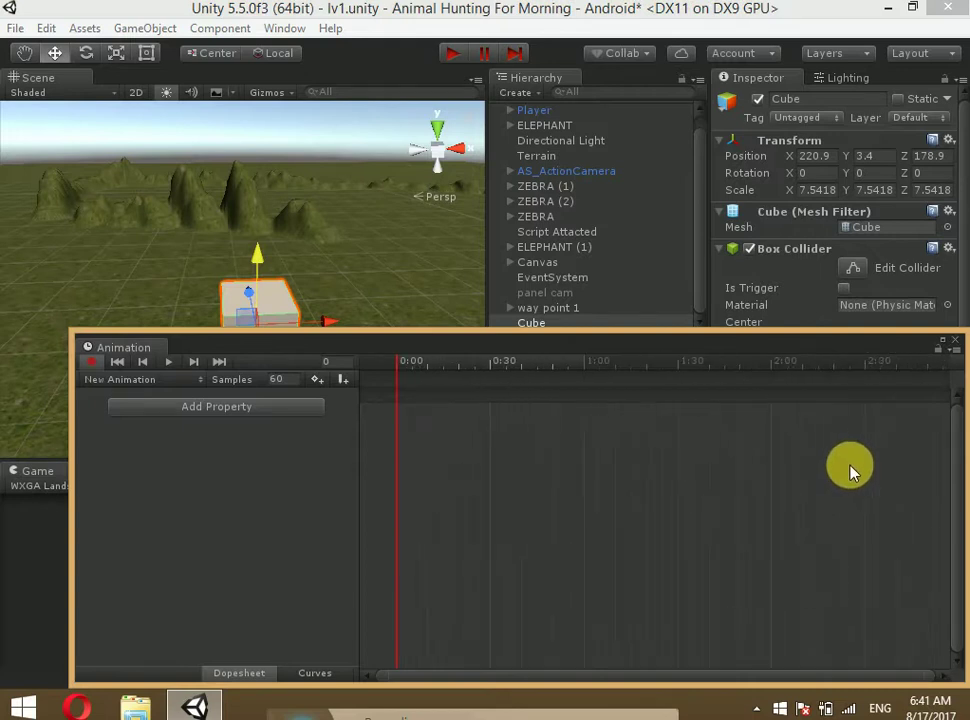
{"action": "scroll", "coordinate": [852, 470], "scroll_direction": "down", "scroll_amount": 2}
{"action": "scroll", "coordinate": [870, 415], "scroll_direction": "down", "scroll_amount": 1}
{"action": "scroll", "coordinate": [876, 430], "scroll_direction": "down", "scroll_amount": 2}
{"action": "scroll", "coordinate": [875, 400], "scroll_direction": "down", "scroll_amount": 1}
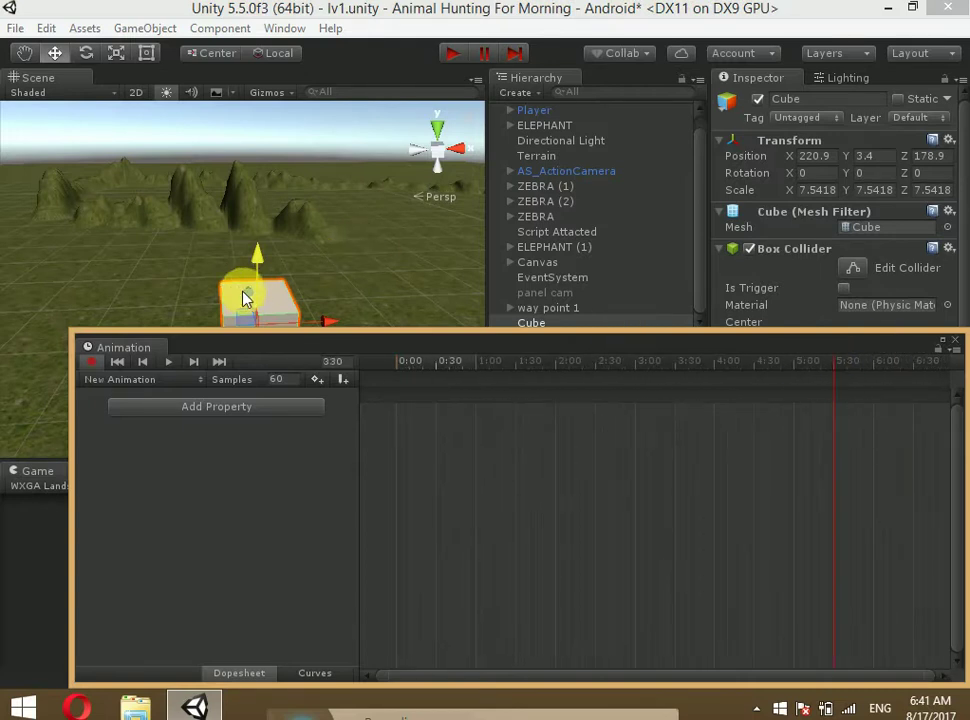
{"action": "left_click_drag", "start_coordinate": [245, 298], "coordinate": [210, 115]}
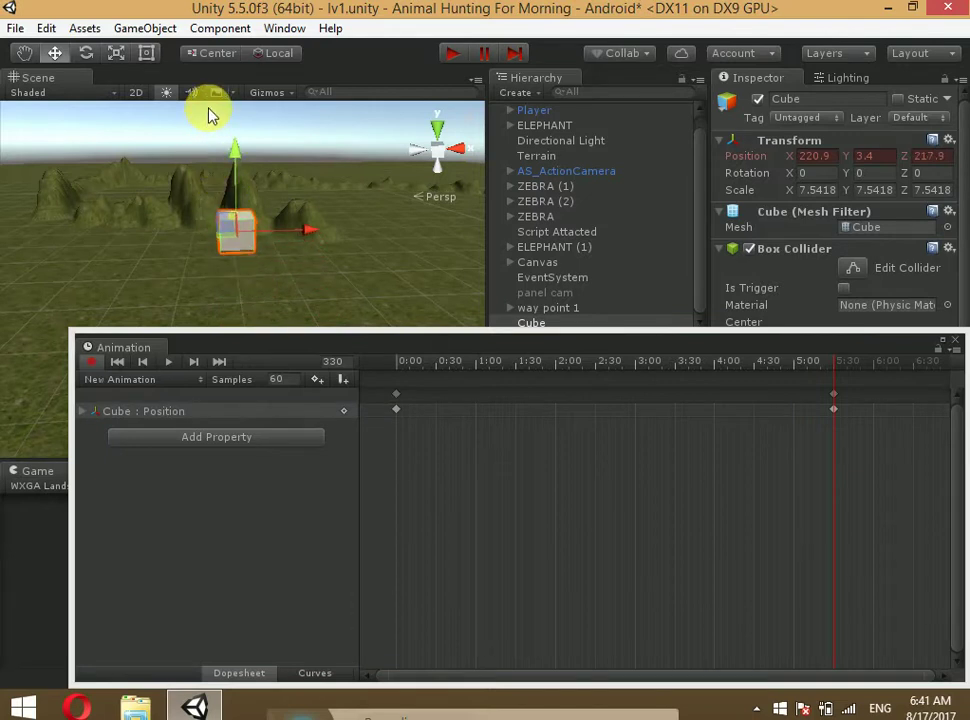
{"action": "scroll", "coordinate": [860, 505], "scroll_direction": "down", "scroll_amount": 2}
{"action": "scroll", "coordinate": [830, 470], "scroll_direction": "down", "scroll_amount": 1}
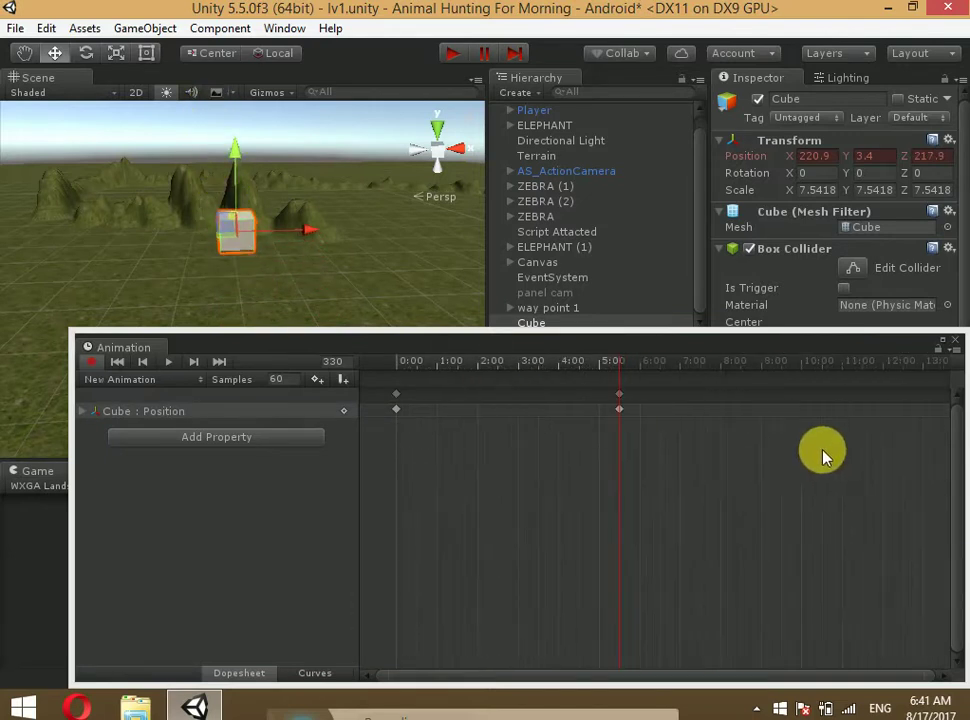
{"action": "left_click", "coordinate": [805, 365]}
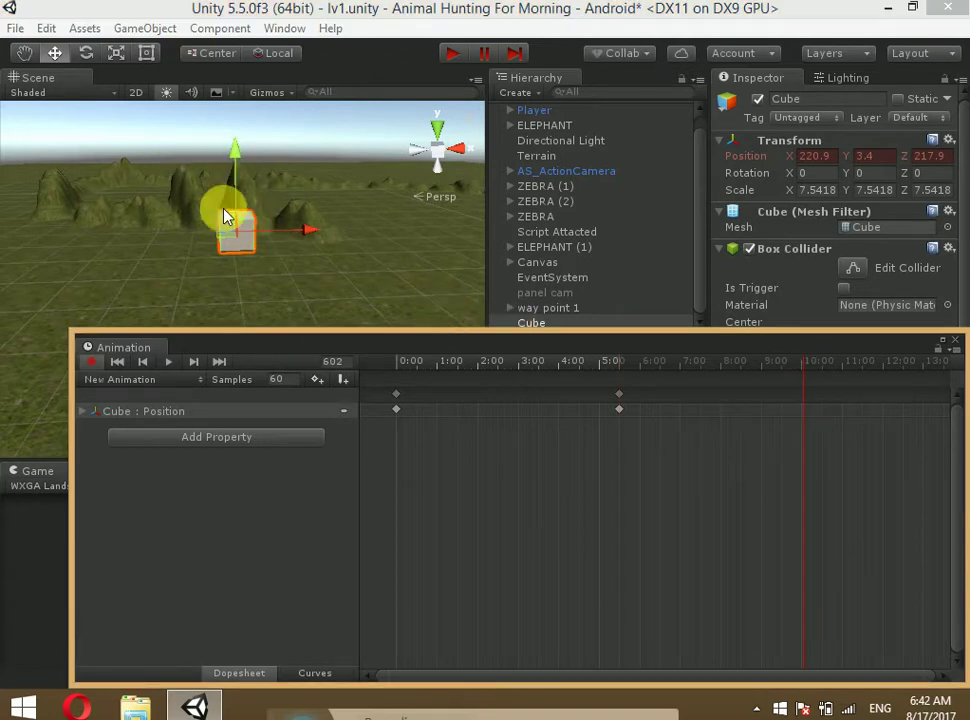
{"action": "left_click_drag", "start_coordinate": [225, 215], "coordinate": [250, 273]}
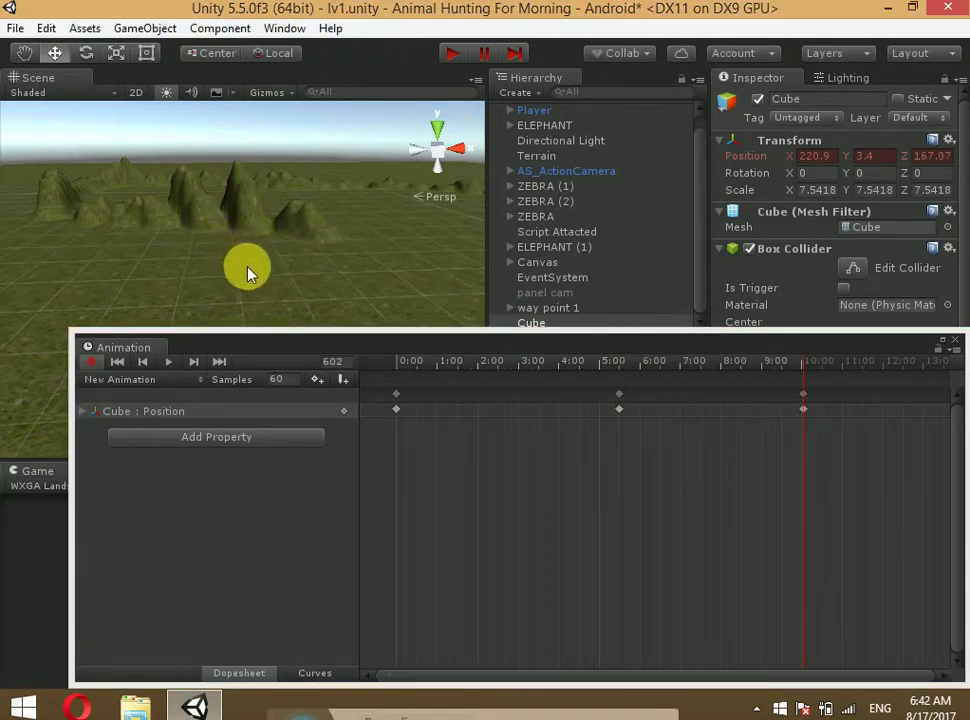
Retime the keyframes to 3:00 and 6:00, play the animation, and close the window.
{"action": "left_click_drag", "start_coordinate": [619, 409], "coordinate": [524, 405]}
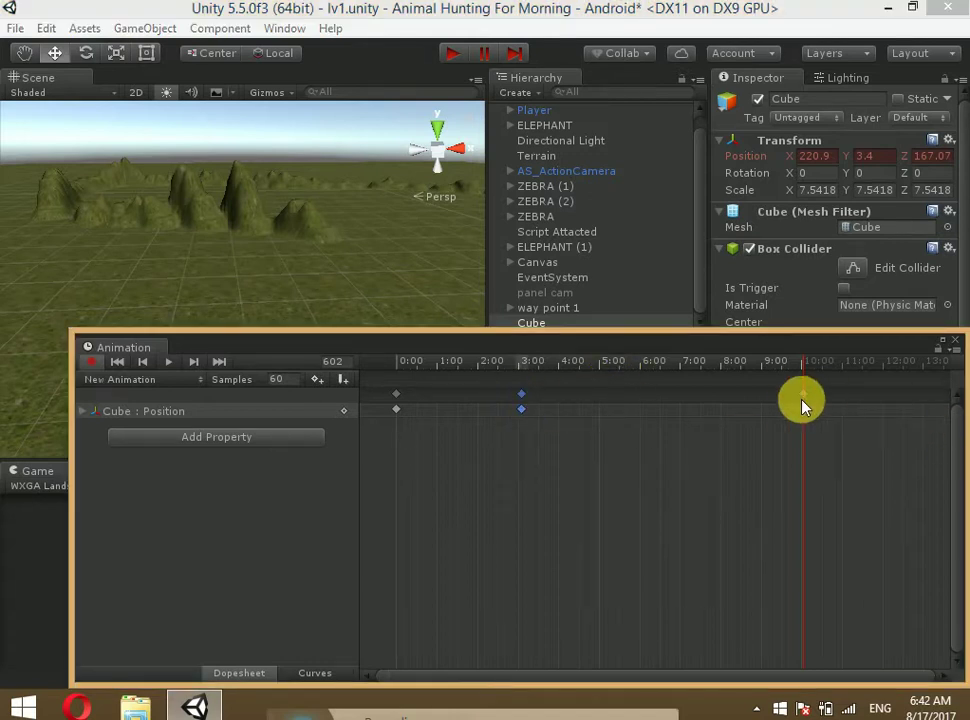
{"action": "left_click_drag", "start_coordinate": [802, 400], "coordinate": [645, 396]}
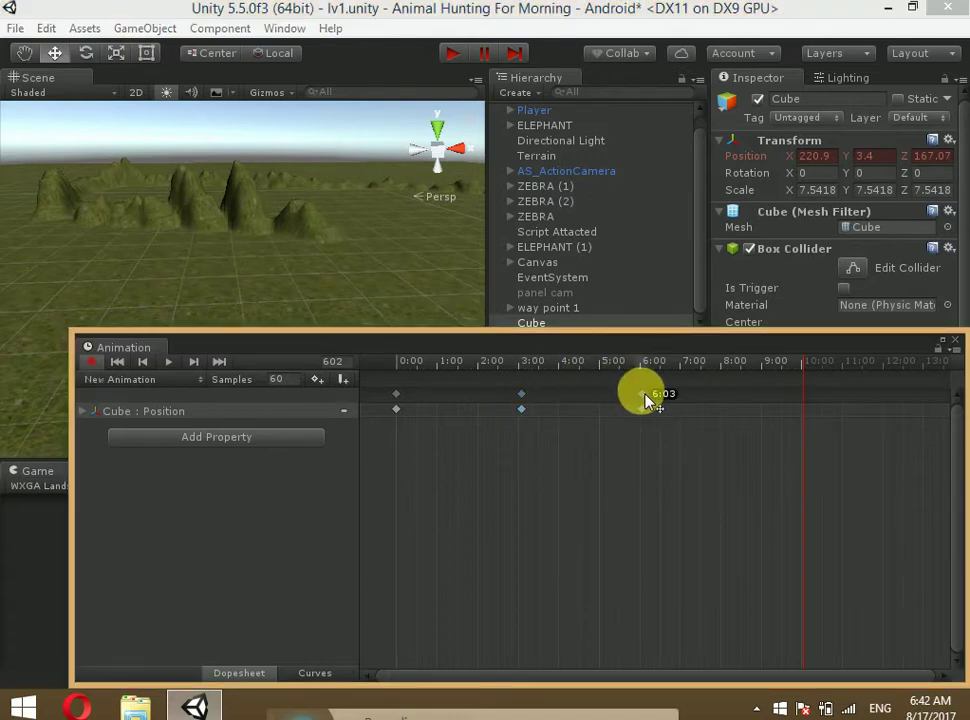
{"action": "left_click", "coordinate": [169, 364]}
{"action": "left_click_drag", "start_coordinate": [259, 349], "coordinate": [297, 437]}
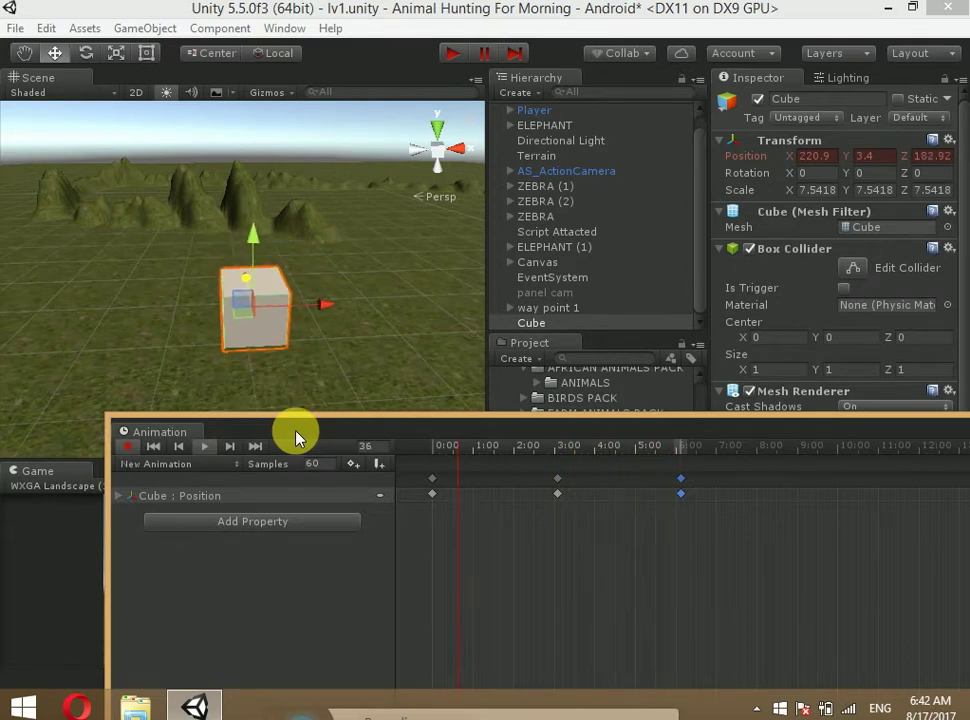
{"action": "left_click_drag", "start_coordinate": [295, 435], "coordinate": [190, 363]}
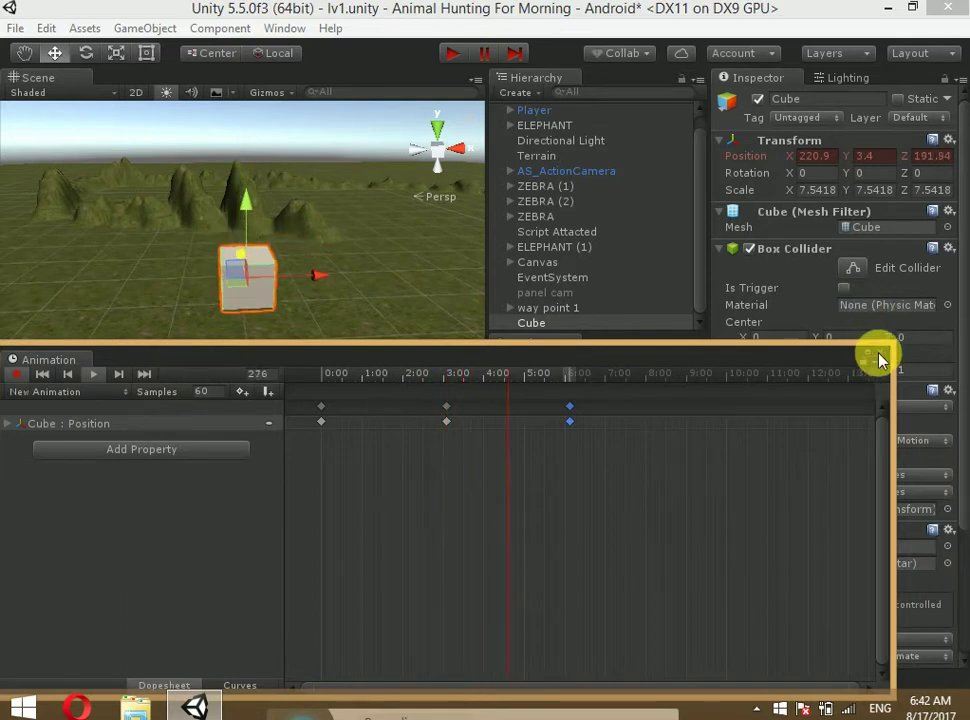
{"action": "left_click", "coordinate": [878, 358]}
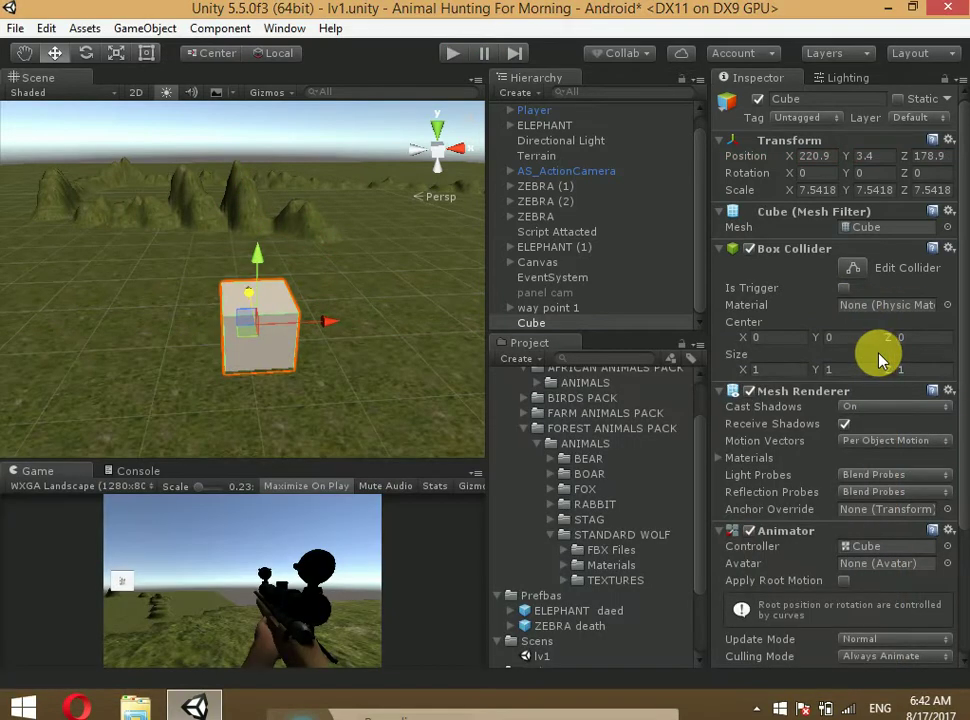
Delete the Cube animator controller from the Project assets, confirming the deletion.
{"action": "scroll", "coordinate": [870, 506], "scroll_direction": "down", "scroll_amount": 3}
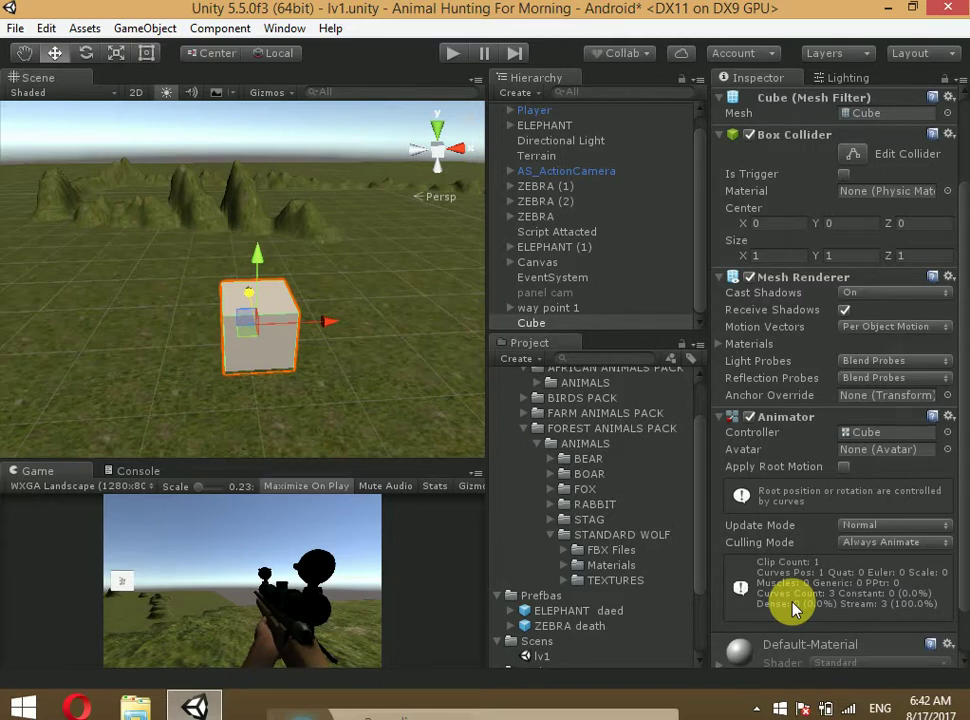
{"action": "scroll", "coordinate": [585, 465], "scroll_direction": "up", "scroll_amount": 2}
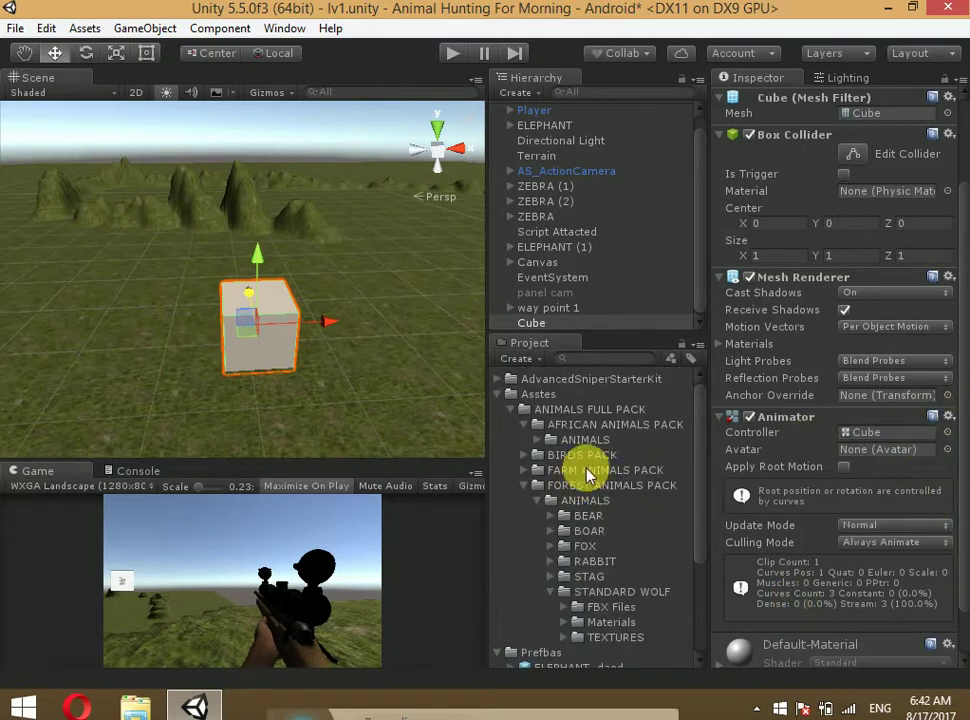
{"action": "scroll", "coordinate": [615, 595], "scroll_direction": "down", "scroll_amount": 5}
{"action": "left_click", "coordinate": [560, 646]}
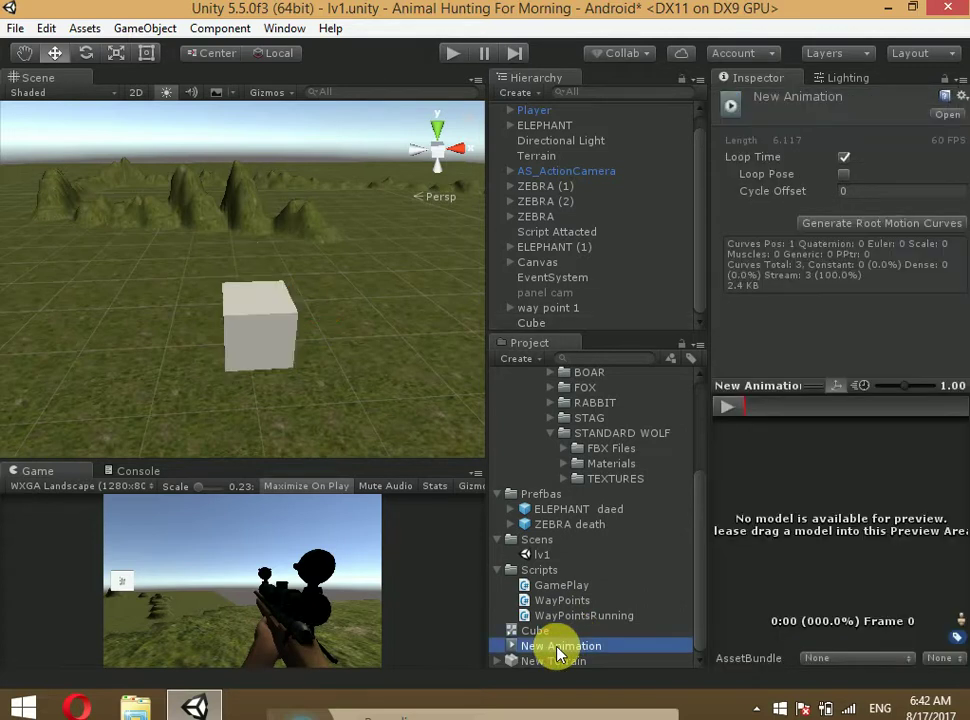
{"action": "left_click", "coordinate": [551, 633]}
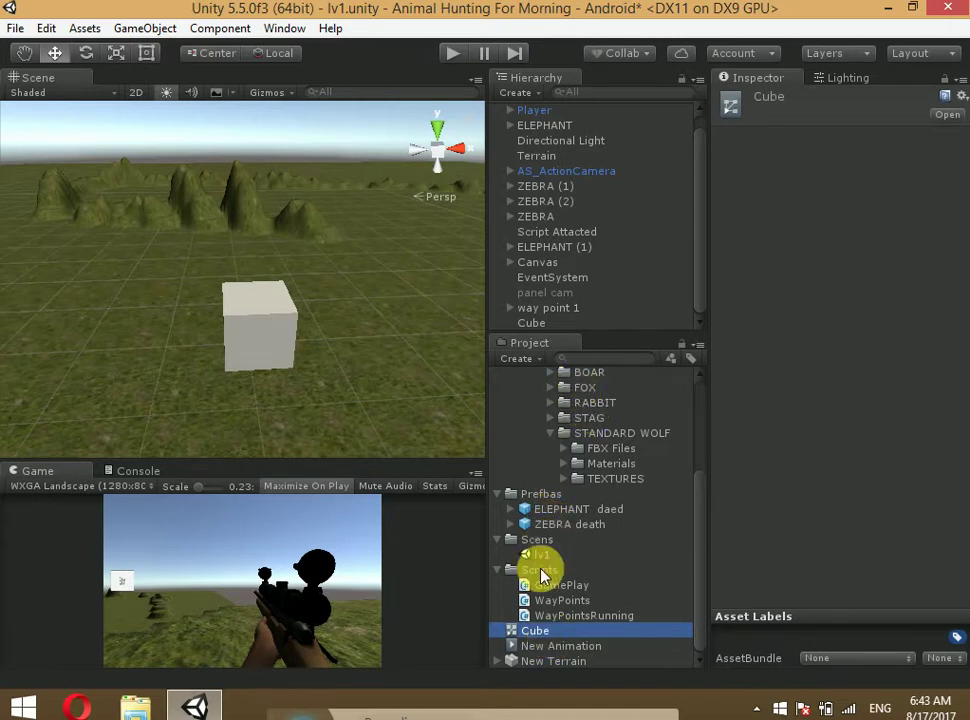
{"action": "left_click", "coordinate": [535, 648]}
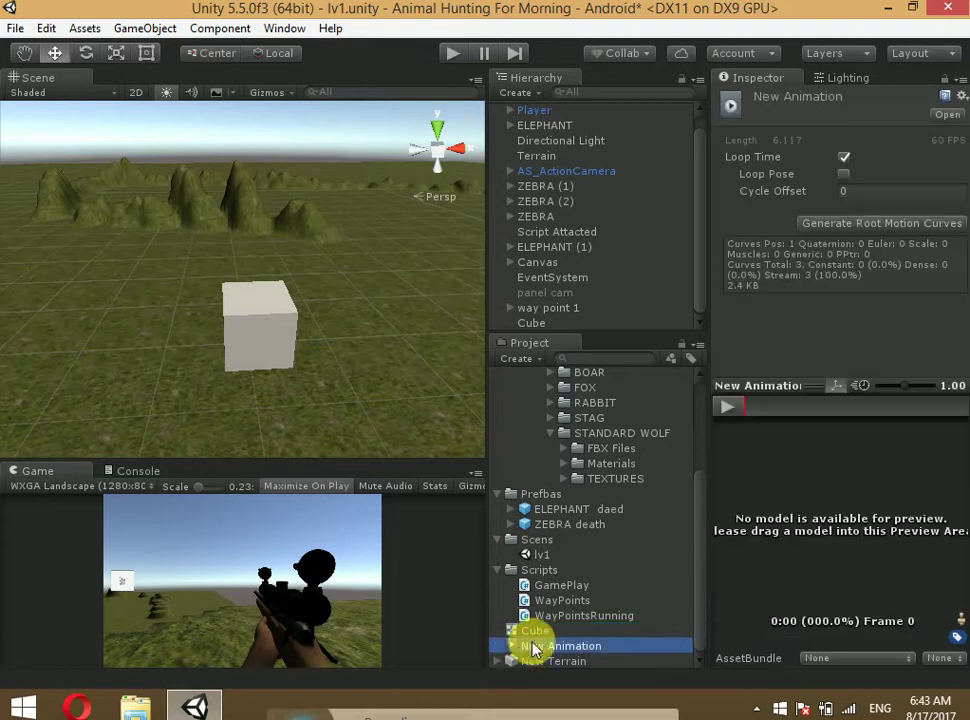
{"action": "left_click", "coordinate": [541, 633]}
{"action": "key", "text": "Delete"}
{"action": "left_click", "coordinate": [551, 392]}
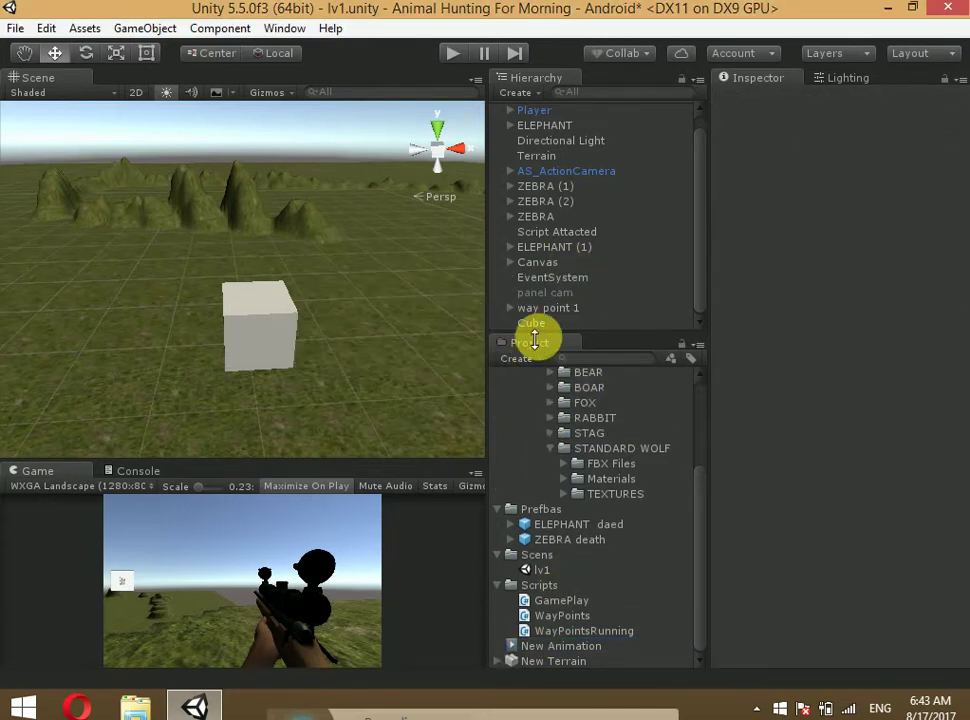
Remove the Animator component from the Cube object.
{"action": "left_click", "coordinate": [530, 323]}
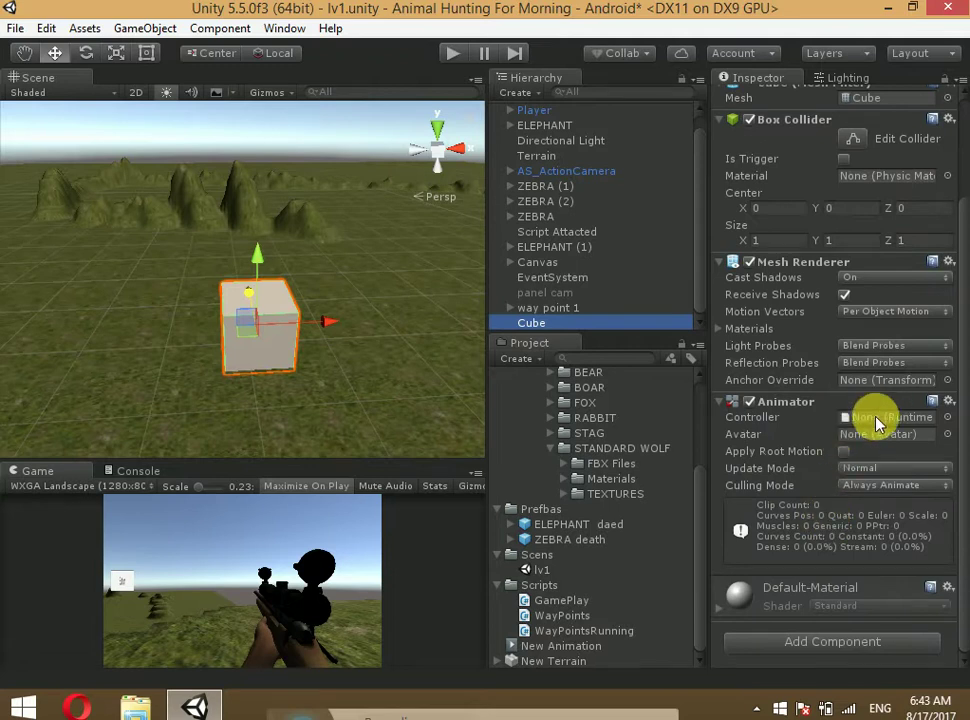
{"action": "left_click", "coordinate": [947, 402]}
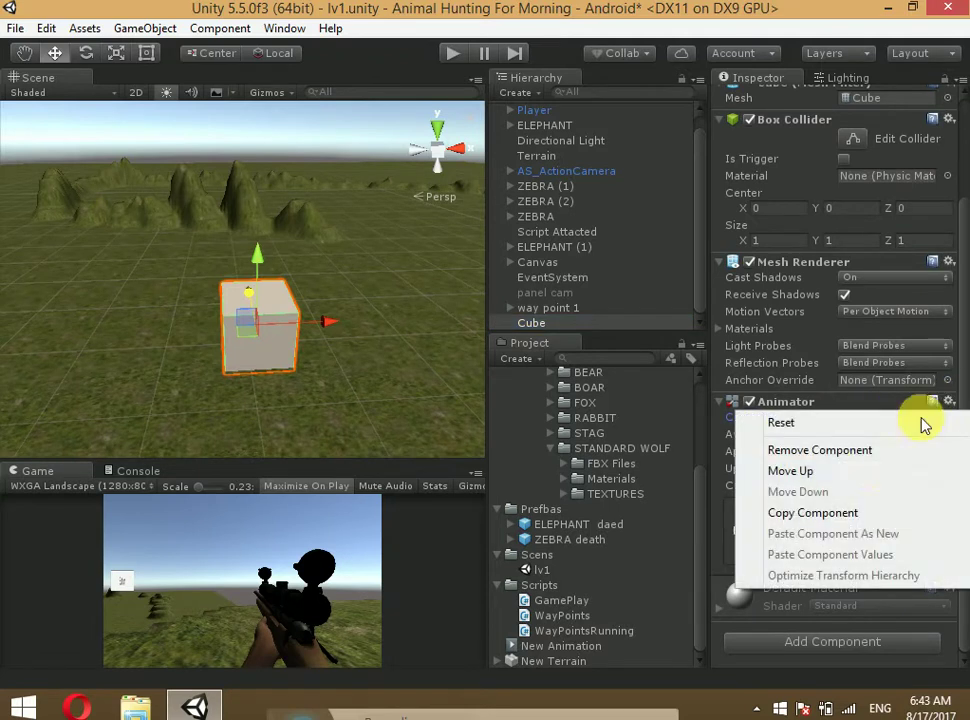
{"action": "left_click", "coordinate": [864, 450]}
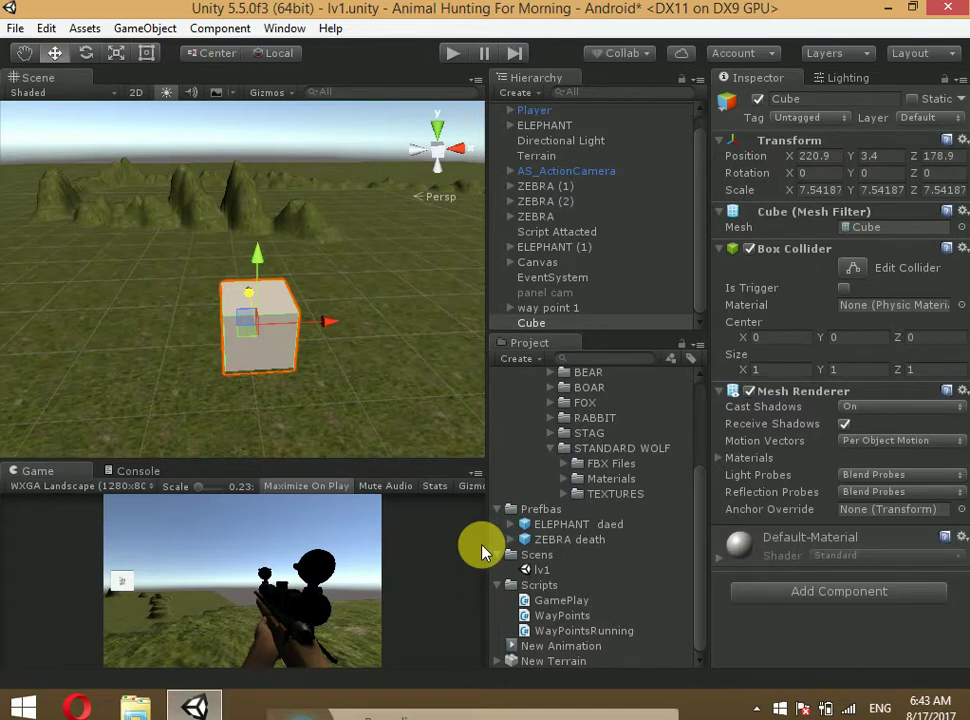
Create a new Animator Controller asset named 'new'.
{"action": "left_click", "coordinate": [525, 357]}
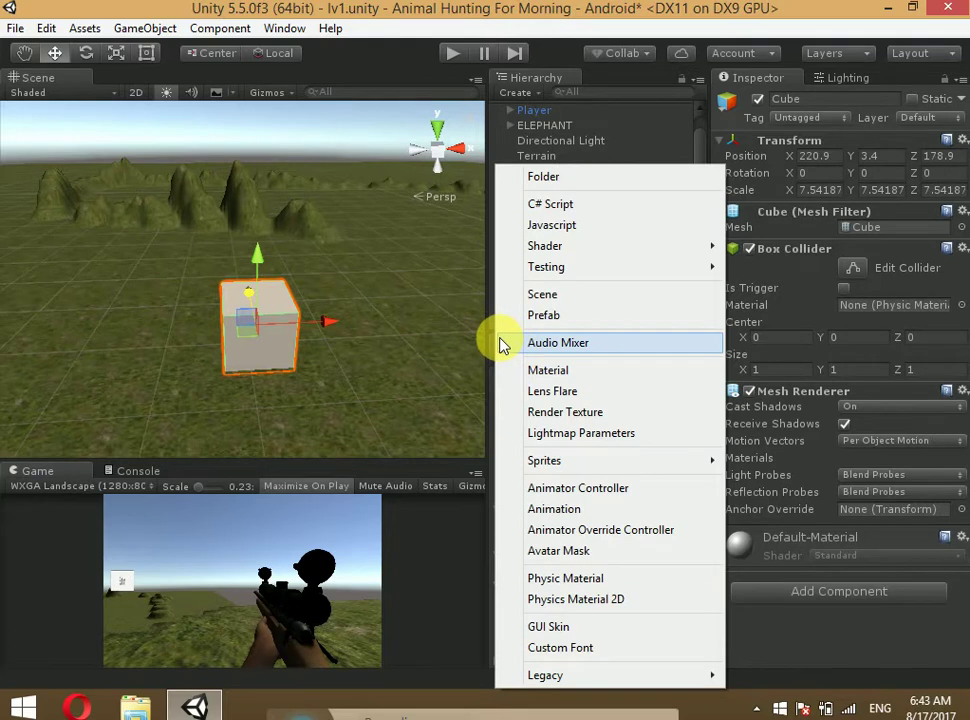
{"action": "left_click", "coordinate": [546, 494]}
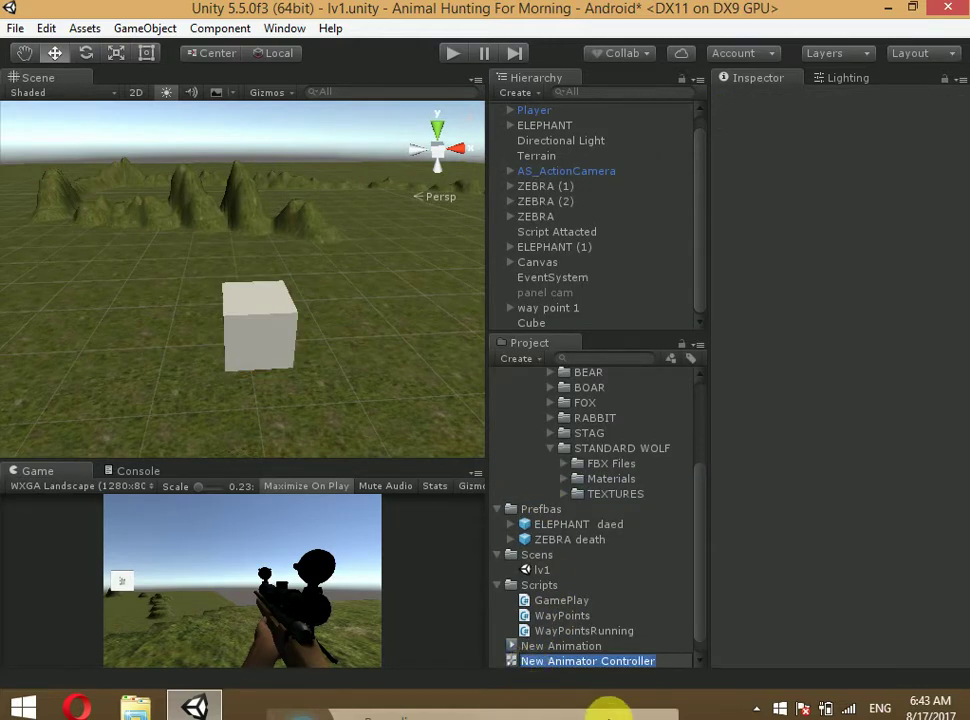
{"action": "type", "text": "new"}
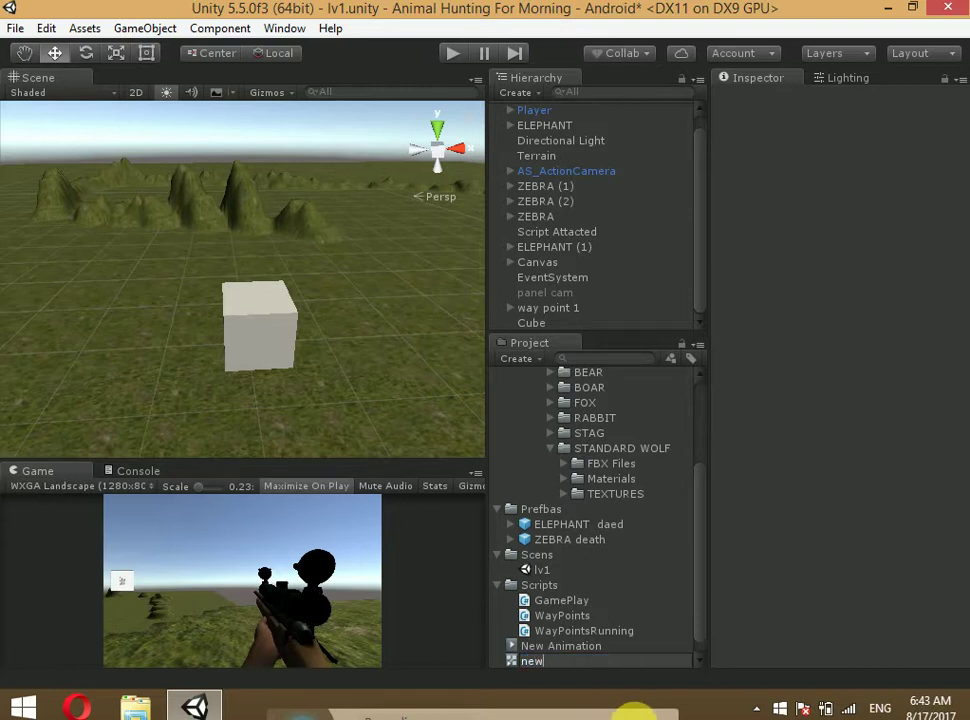
{"action": "key", "text": "Return"}
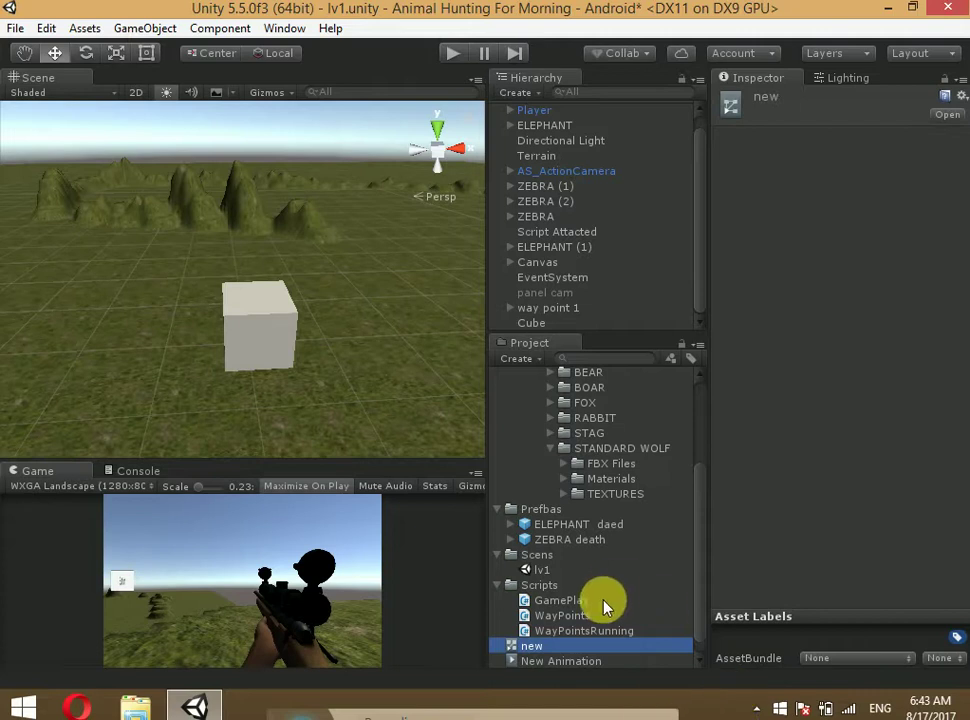
Open the 'new' controller in an Animator panel docked beside Game, moving Exit left.
{"action": "double_click", "coordinate": [580, 651]}
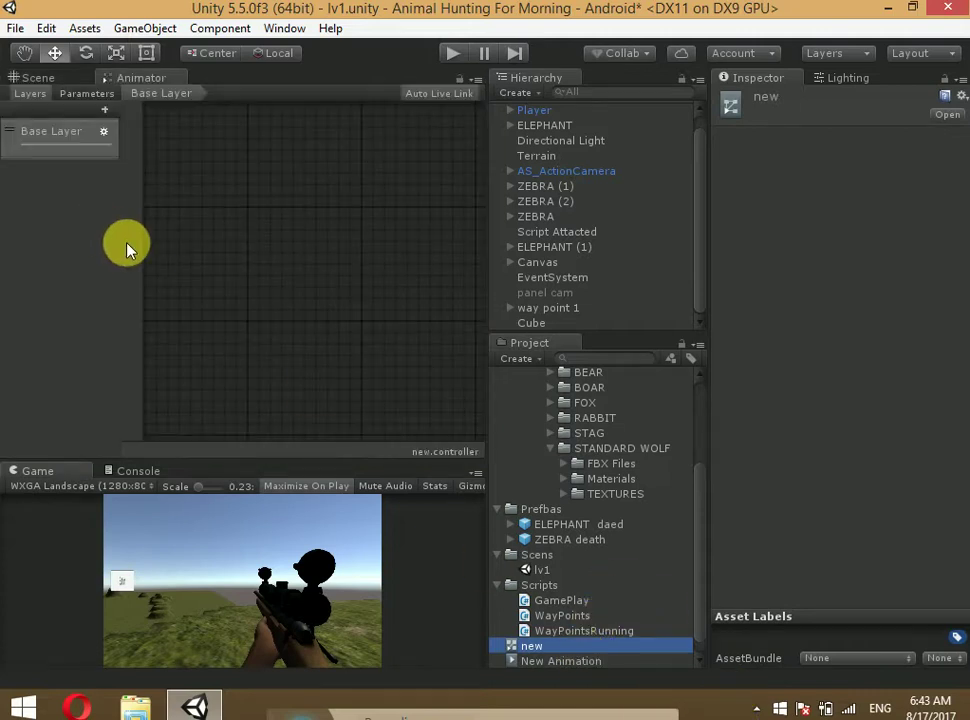
{"action": "mouse_move", "coordinate": [150, 80]}
{"action": "left_mouse_down"}
{"action": "mouse_move", "coordinate": [190, 478]}
{"action": "mouse_move", "coordinate": [252, 483]}
{"action": "mouse_move", "coordinate": [300, 281]}
{"action": "left_mouse_up"}
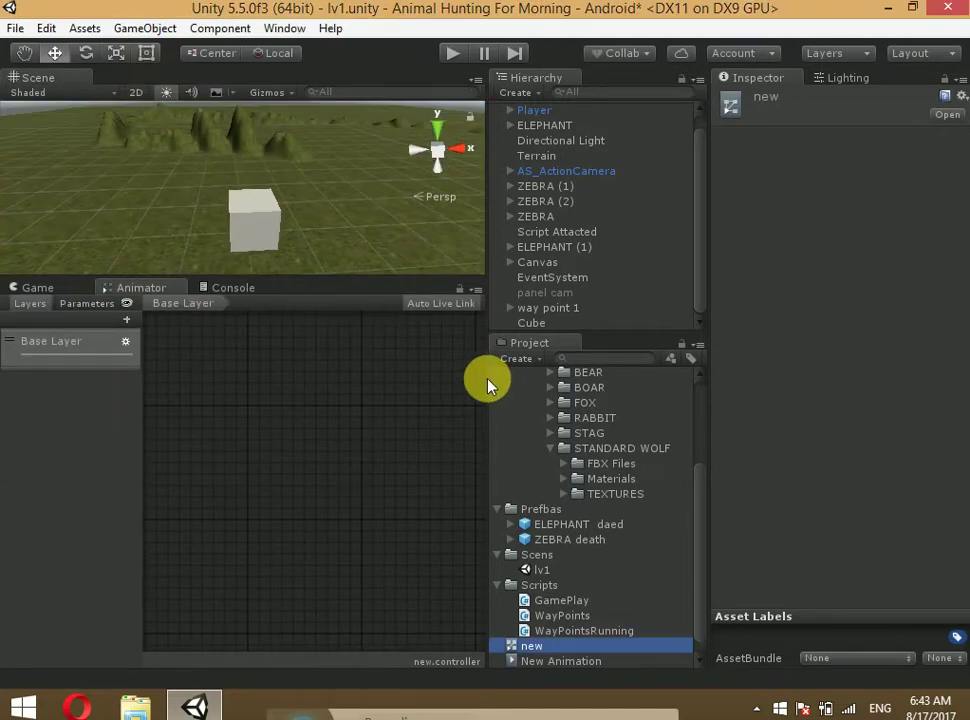
{"action": "left_click", "coordinate": [494, 396]}
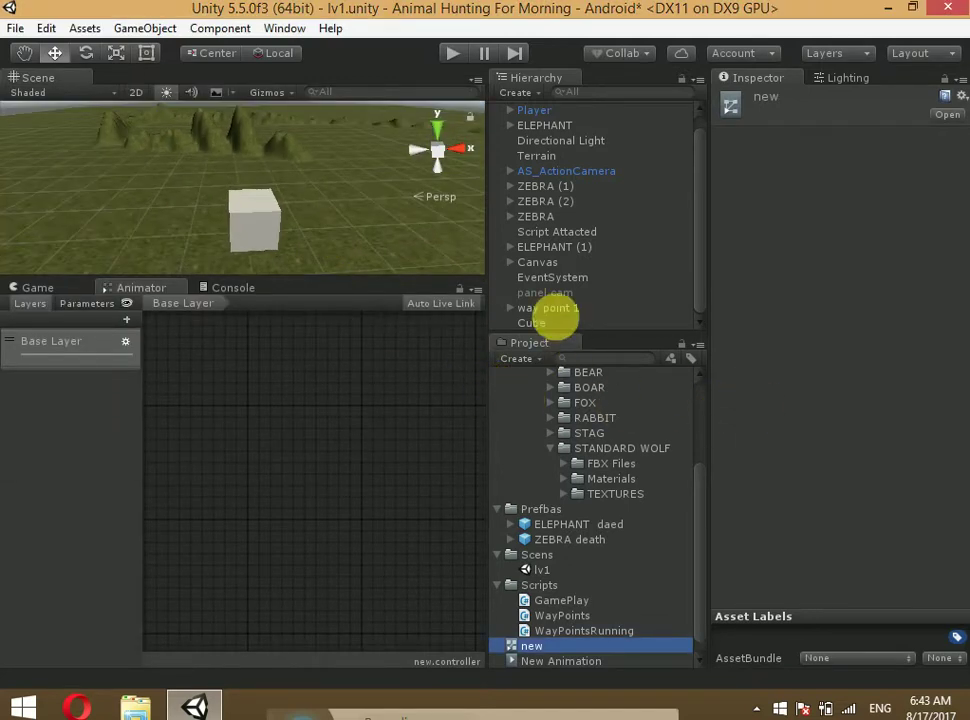
{"action": "left_click", "coordinate": [478, 290]}
{"action": "left_click", "coordinate": [502, 312]}
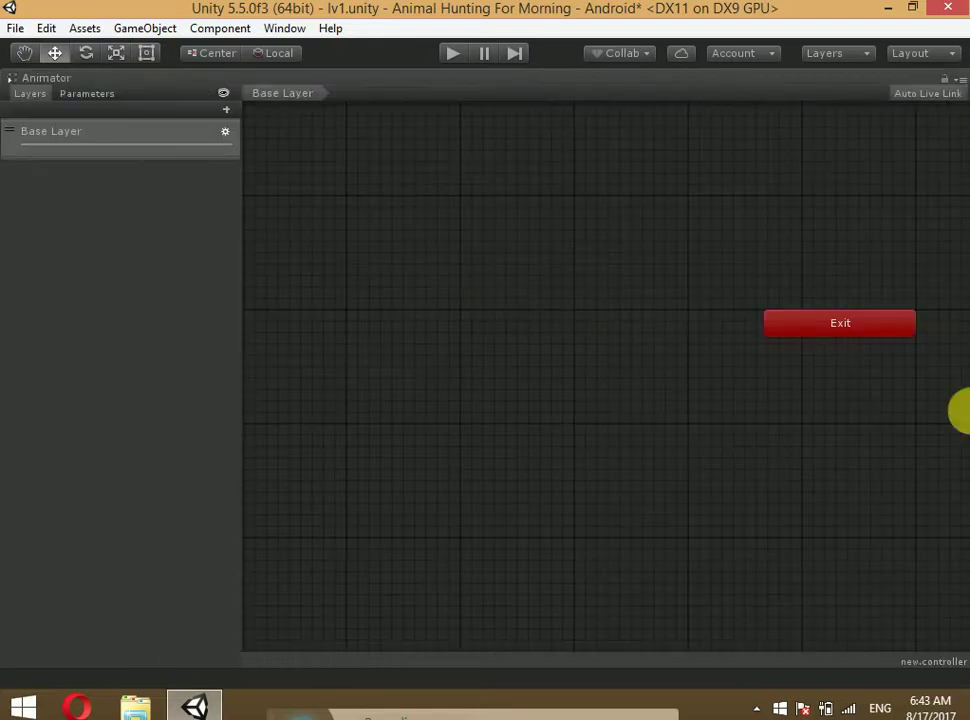
{"action": "mouse_move", "coordinate": [853, 330]}
{"action": "left_mouse_down"}
{"action": "mouse_move", "coordinate": [470, 230]}
{"action": "mouse_move", "coordinate": [420, 200]}
{"action": "left_mouse_up"}
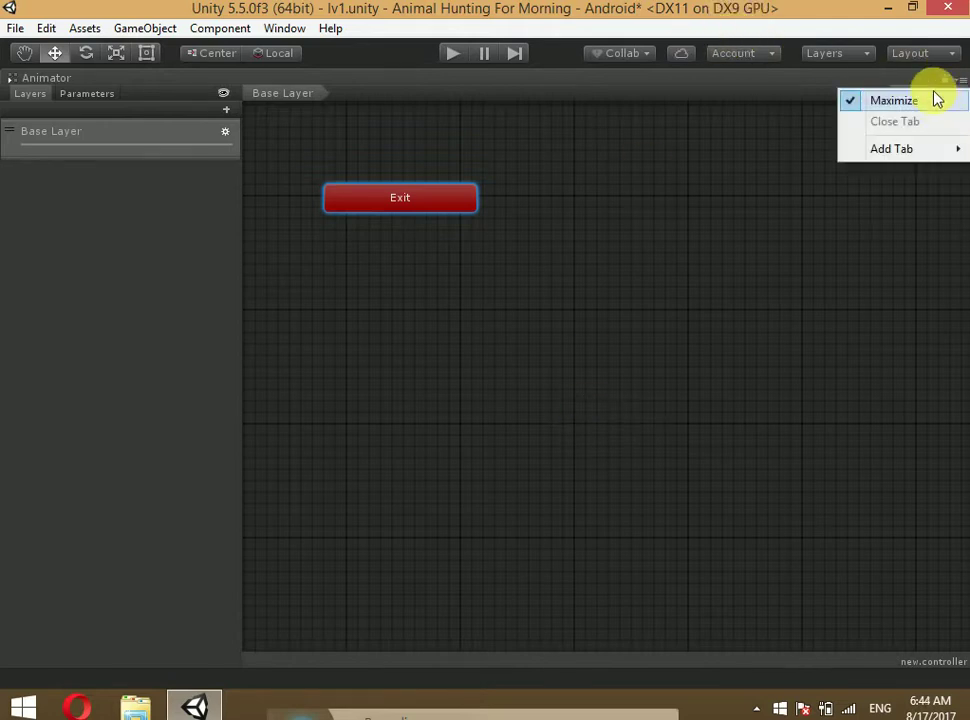
{"action": "left_click", "coordinate": [933, 100]}
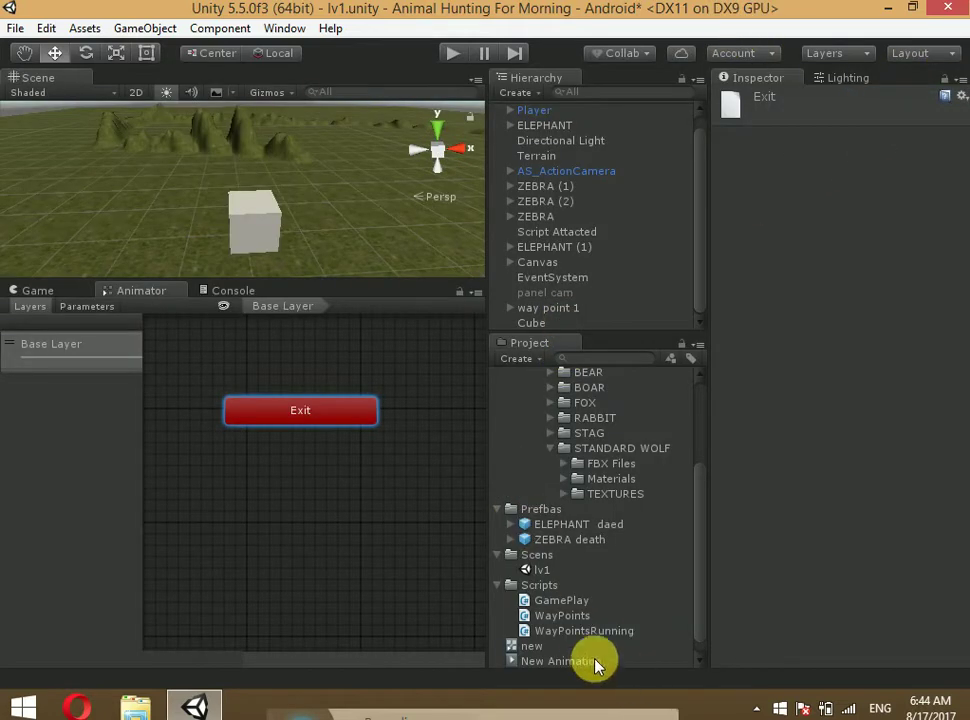
Add an empty New State to the graph below the Exit node.
{"action": "right_click", "coordinate": [248, 463]}
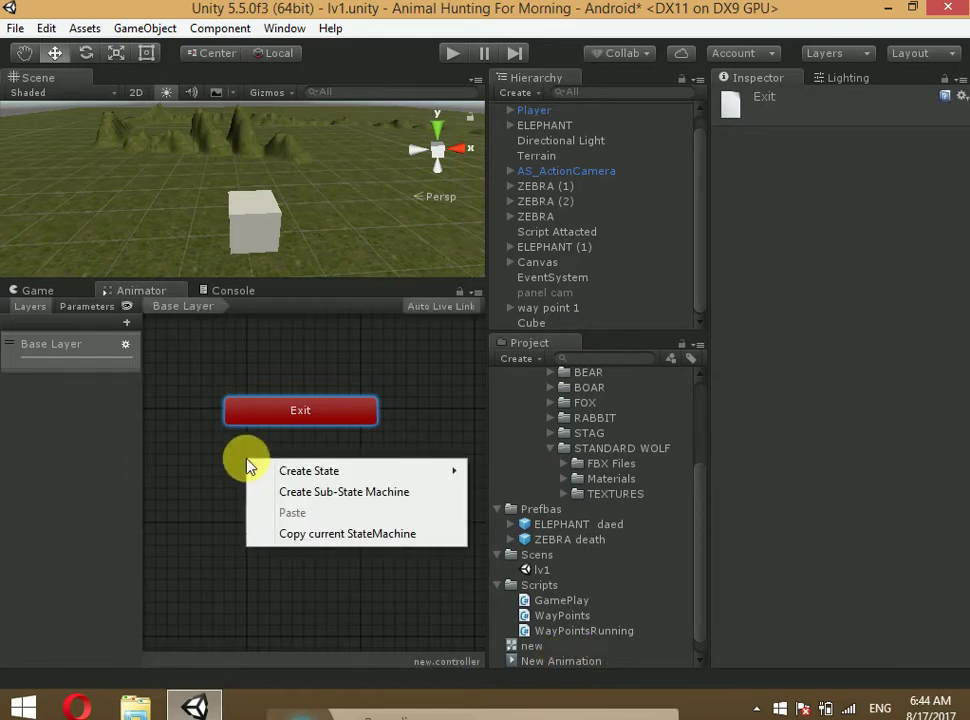
{"action": "mouse_move", "coordinate": [281, 472]}
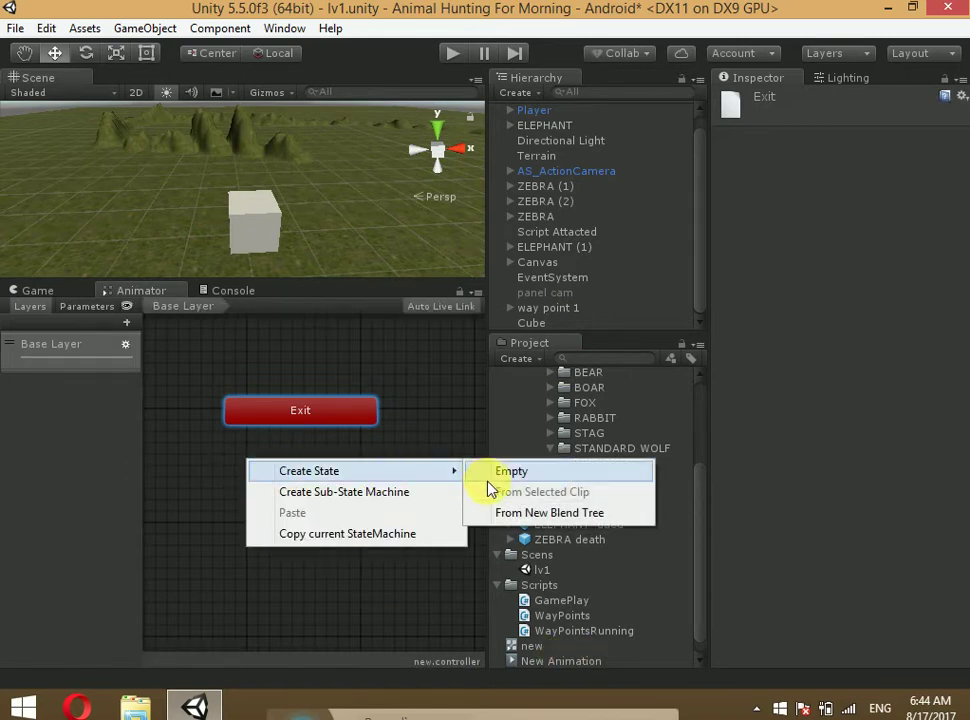
{"action": "left_click", "coordinate": [489, 476]}
{"action": "mouse_move", "coordinate": [337, 477]}
{"action": "left_mouse_down"}
{"action": "mouse_move", "coordinate": [350, 460]}
{"action": "mouse_move", "coordinate": [327, 457]}
{"action": "left_mouse_up"}
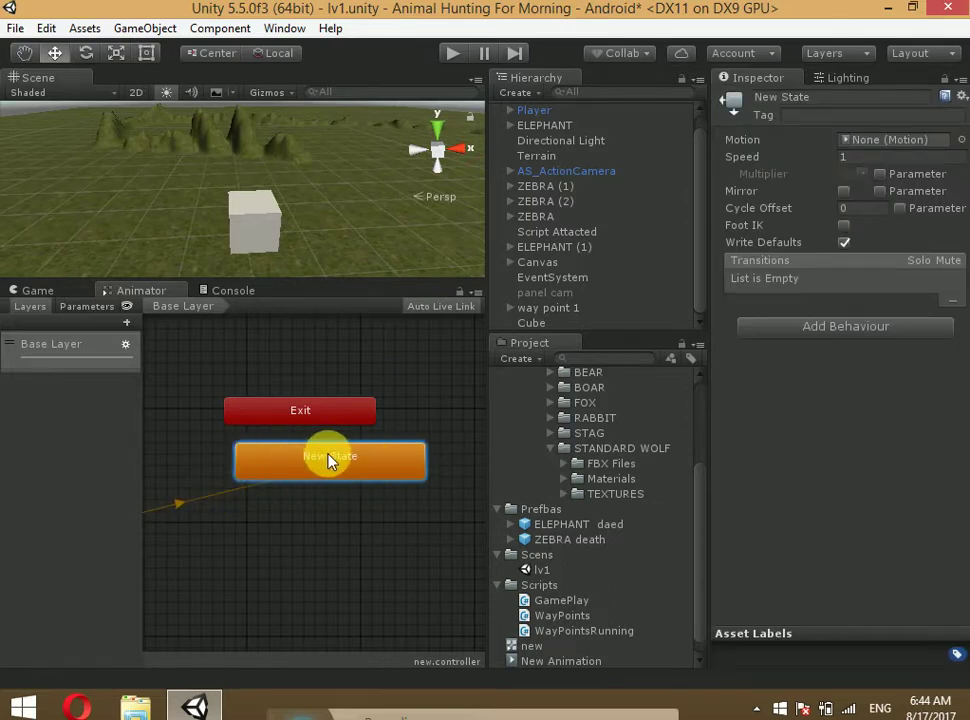
{"action": "middle_click_drag", "start_coordinate": [320, 600], "coordinate": [318, 472]}
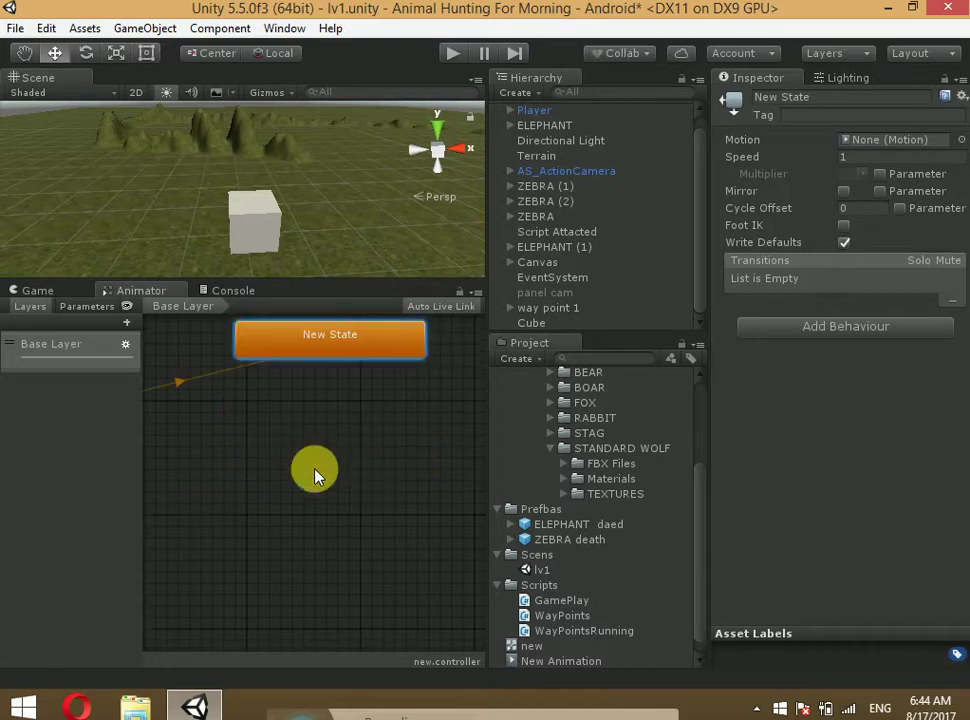
{"action": "middle_click_drag", "start_coordinate": [446, 413], "coordinate": [446, 585]}
Drag the New Animation clip in as a state beneath New State.
{"action": "left_click_drag", "start_coordinate": [529, 658], "coordinate": [413, 632]}
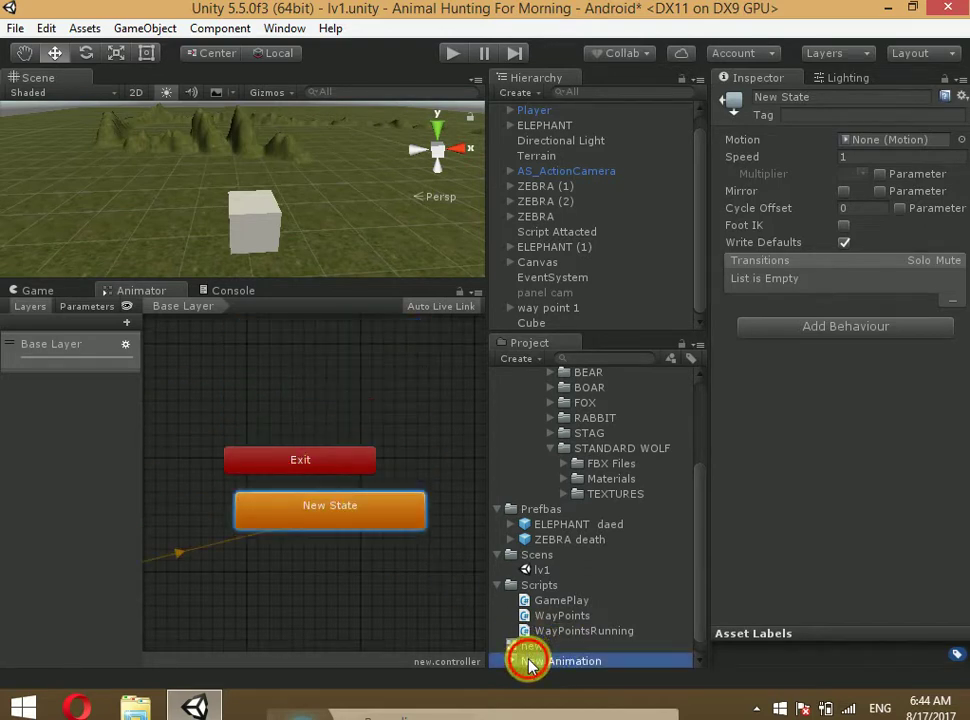
{"action": "left_click_drag", "start_coordinate": [300, 583], "coordinate": [305, 563]}
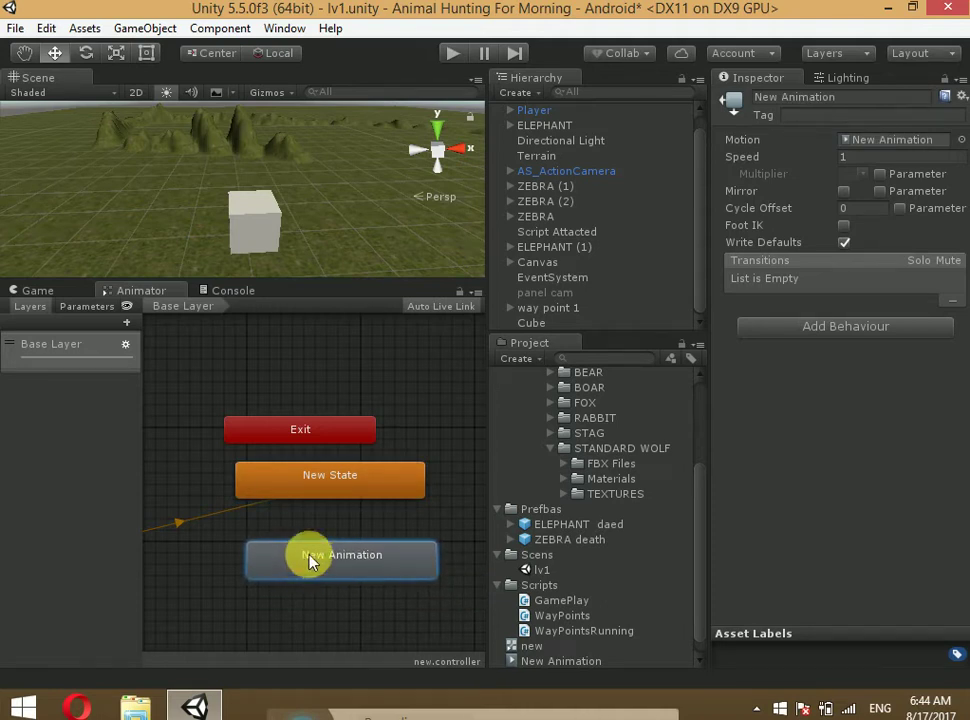
{"action": "left_click_drag", "start_coordinate": [301, 562], "coordinate": [300, 559]}
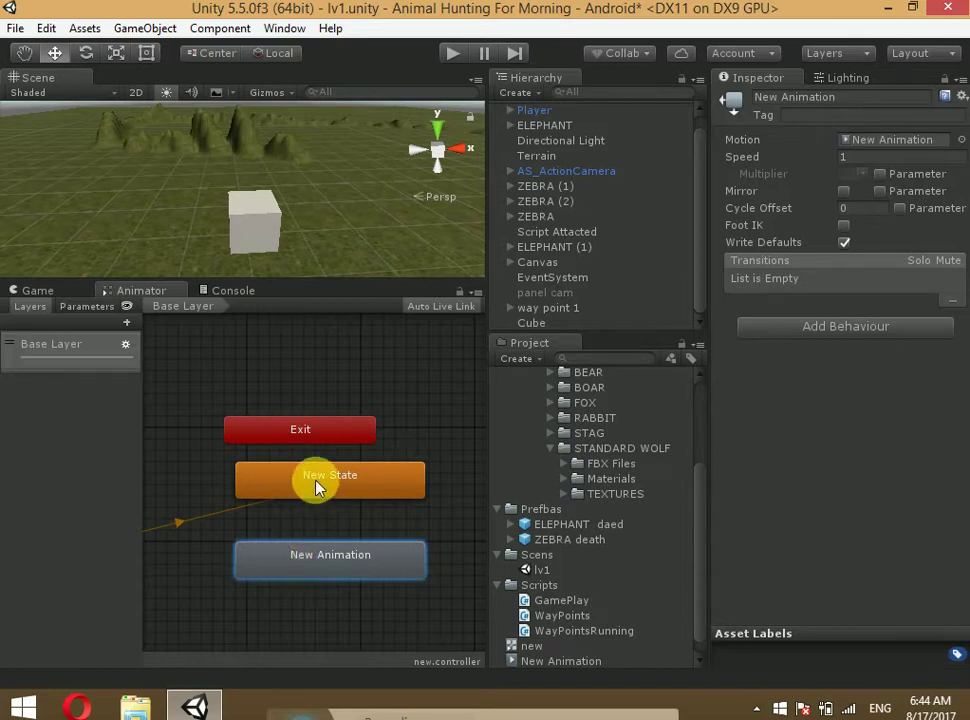
{"action": "right_click", "coordinate": [317, 487]}
{"action": "left_click", "coordinate": [293, 566]}
{"action": "left_click", "coordinate": [303, 498]}
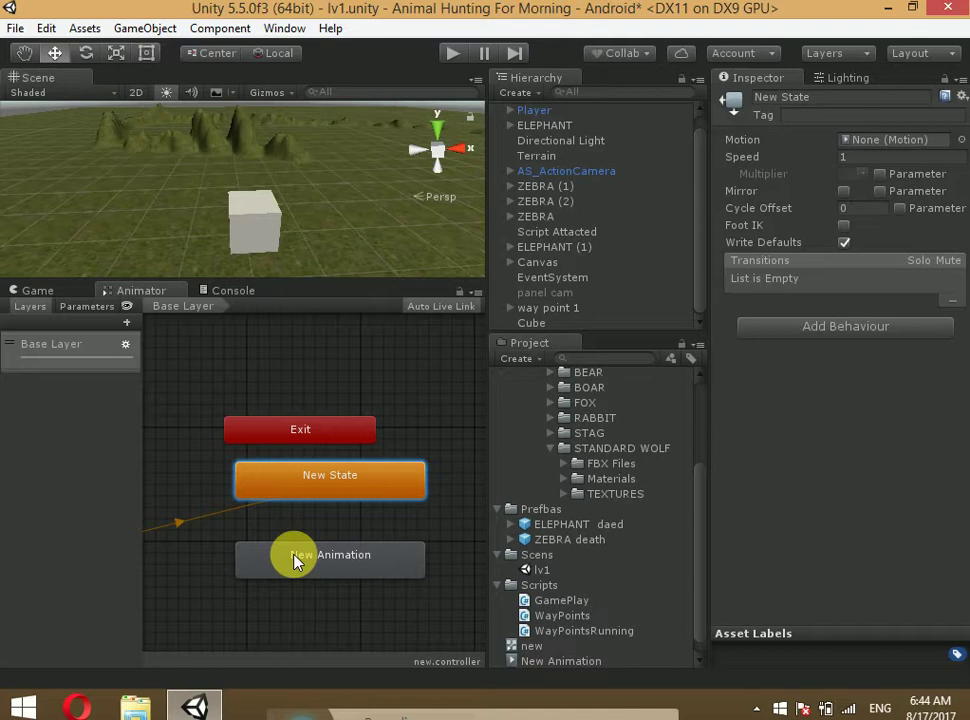
Make a transition from New State to New Animation and enlarge the Scene view.
{"action": "right_click", "coordinate": [327, 497]}
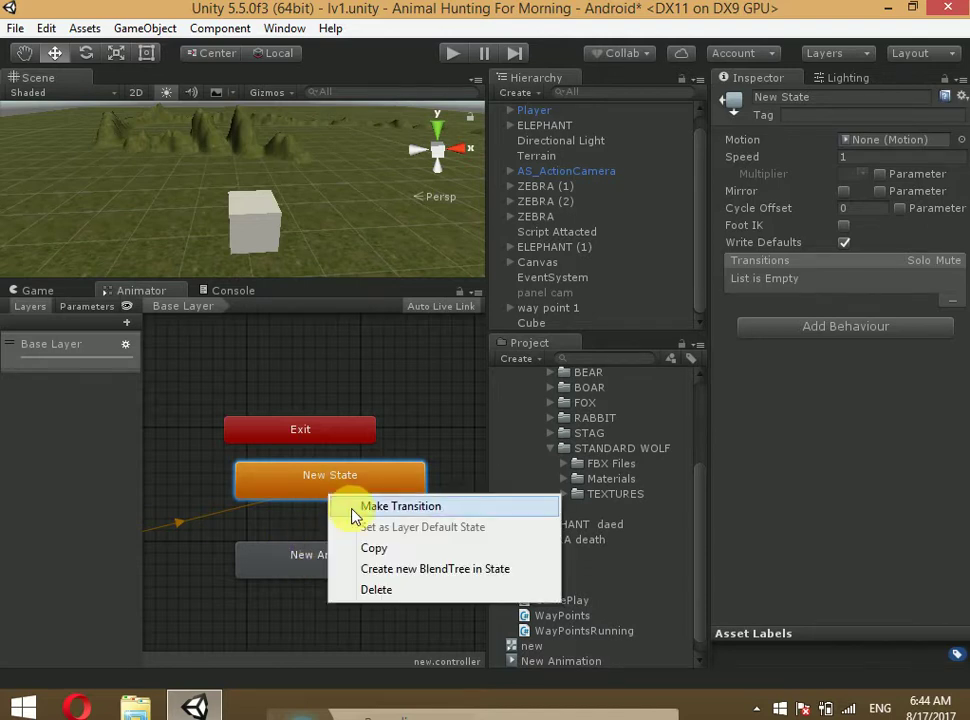
{"action": "left_click", "coordinate": [358, 507]}
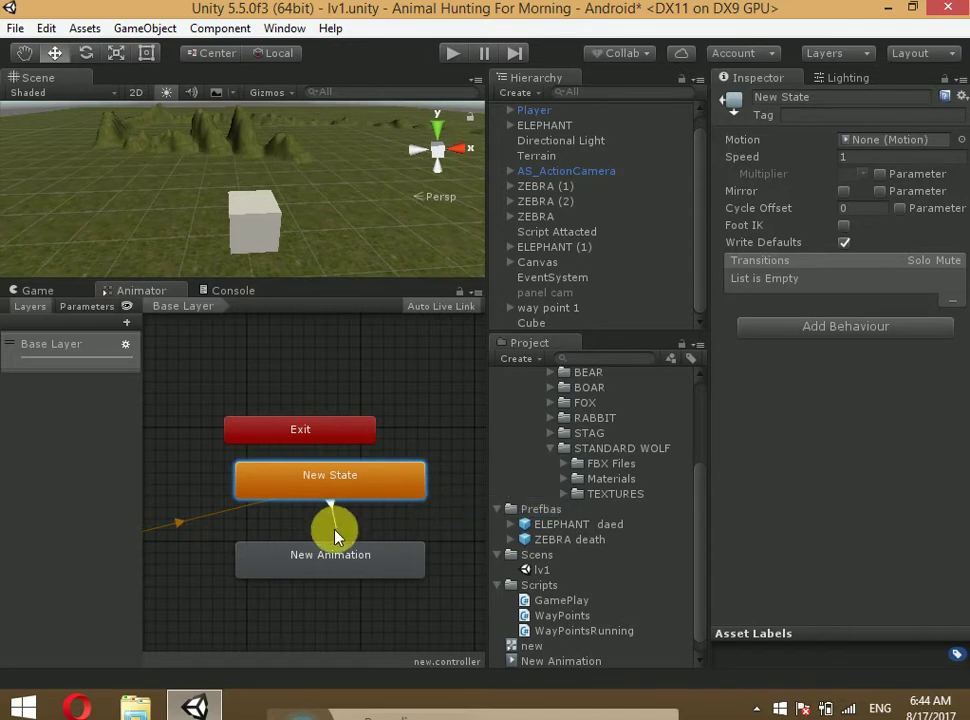
{"action": "left_click", "coordinate": [316, 558]}
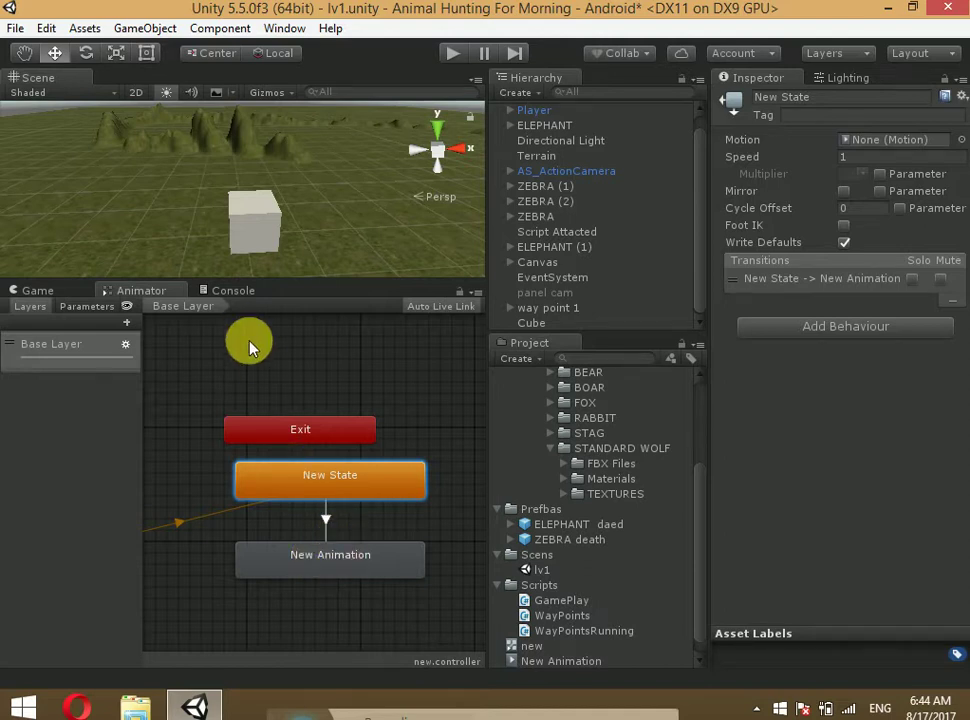
{"action": "left_click_drag", "start_coordinate": [389, 287], "coordinate": [416, 337]}
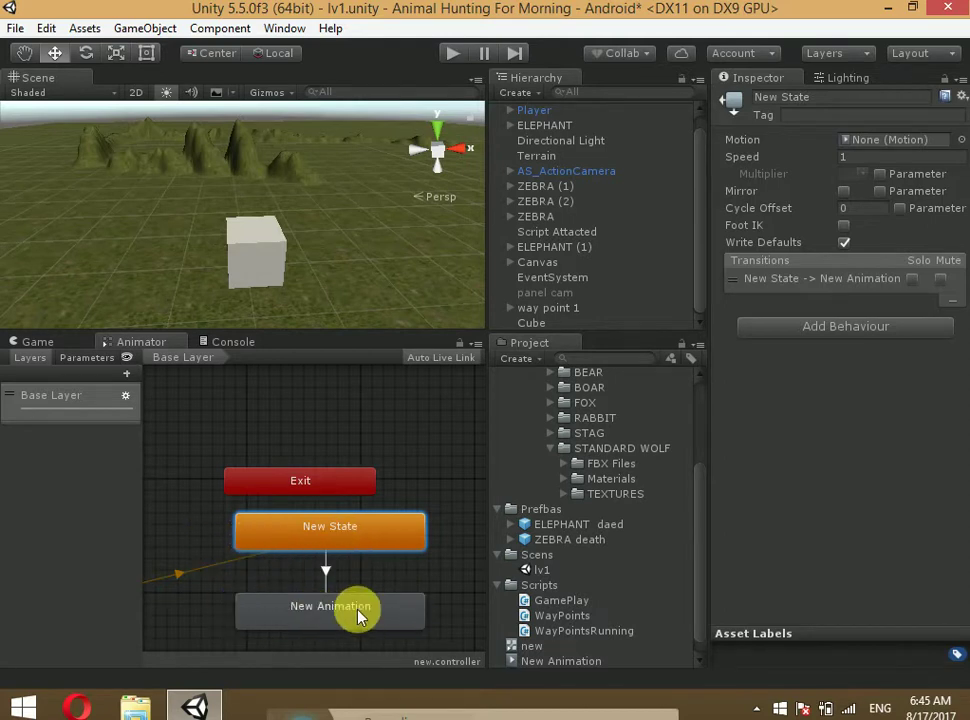
Test-play the scene while watching the Animator graph, then stop Play mode.
{"action": "left_click", "coordinate": [38, 341]}
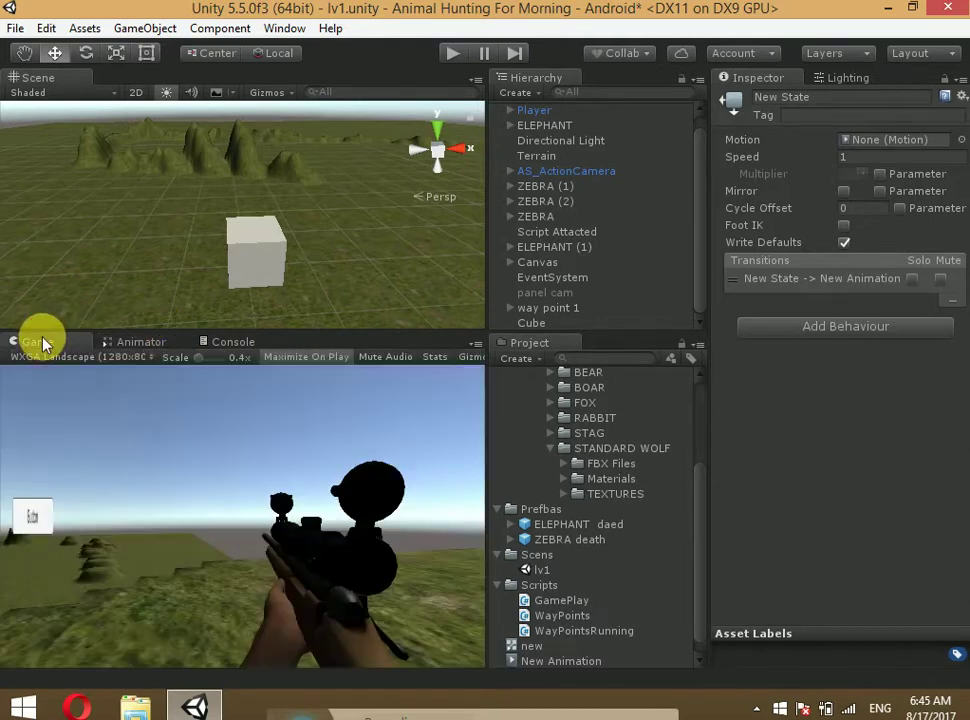
{"action": "left_click", "coordinate": [136, 341]}
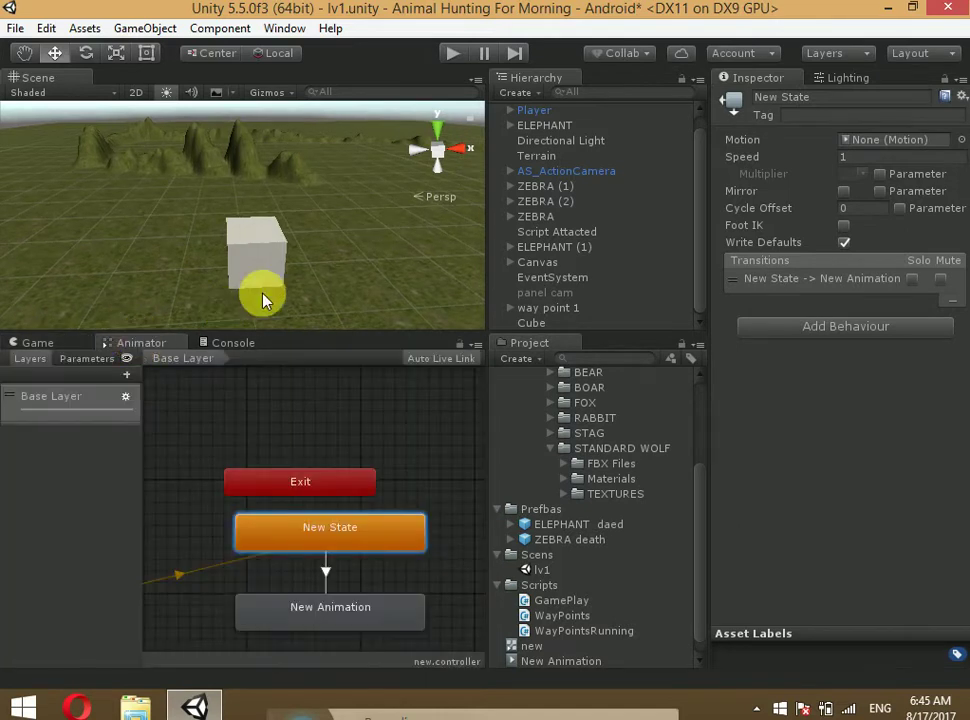
{"action": "left_click", "coordinate": [453, 53]}
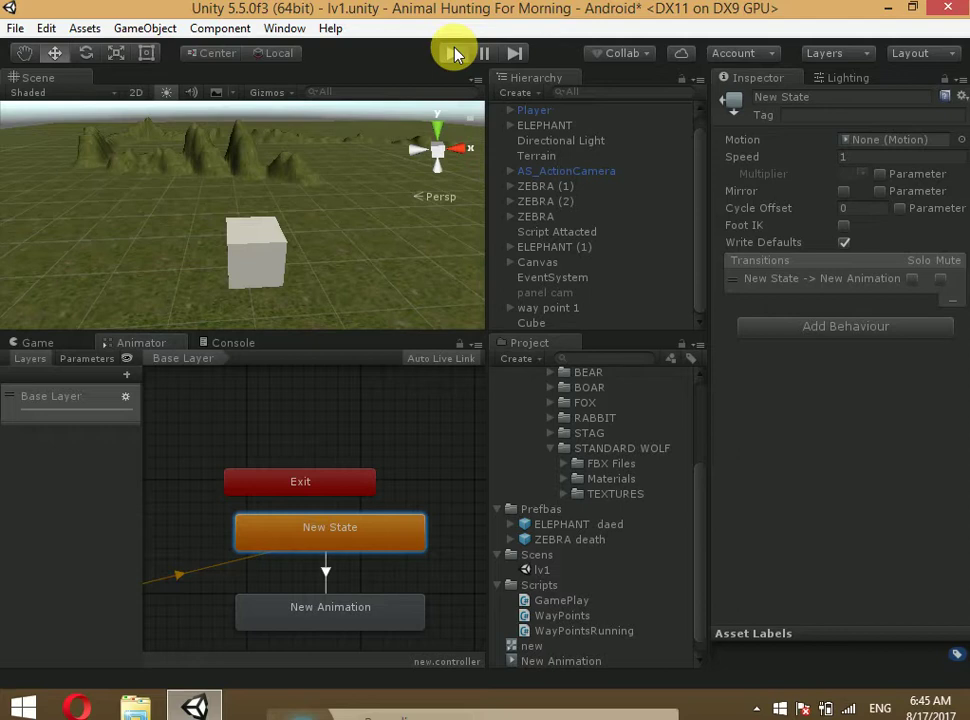
{"action": "left_click", "coordinate": [305, 608]}
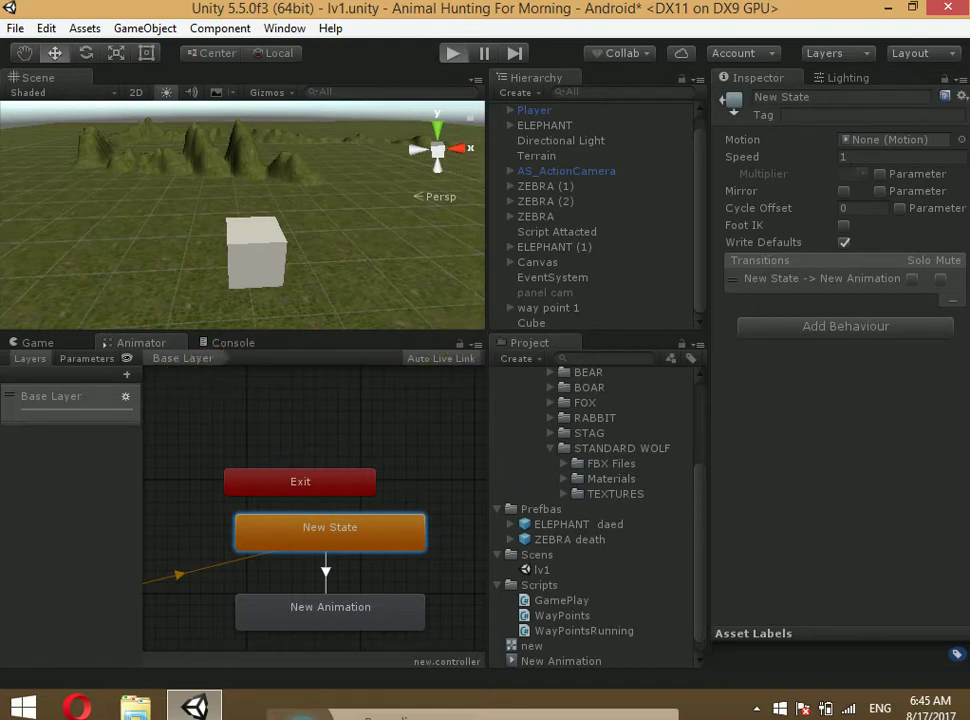
{"action": "key", "text": "ctrl+p"}
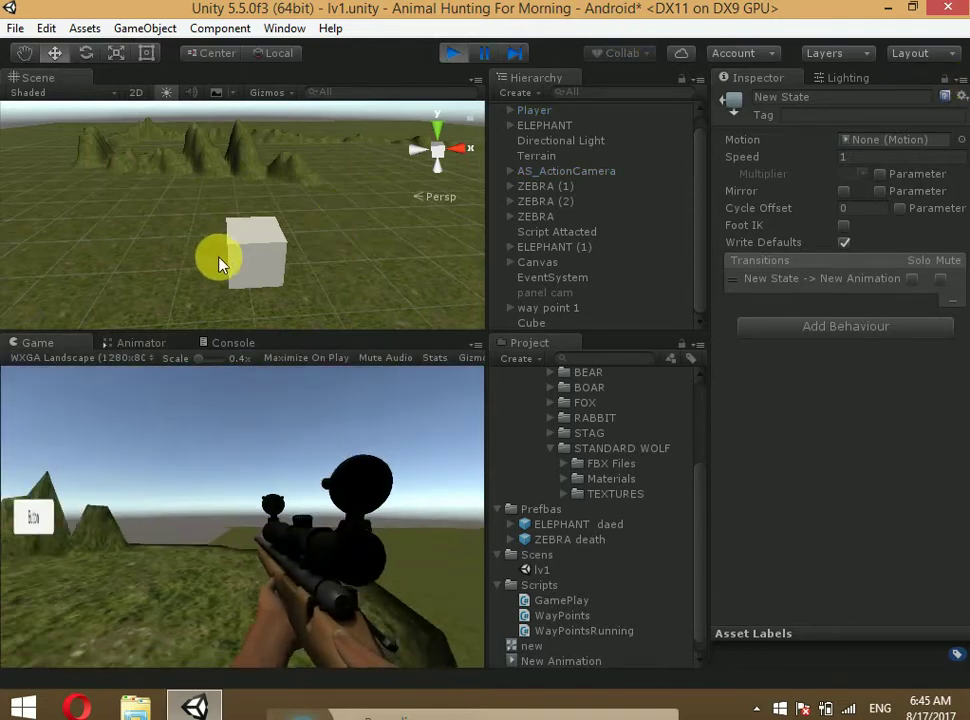
{"action": "left_click", "coordinate": [140, 343]}
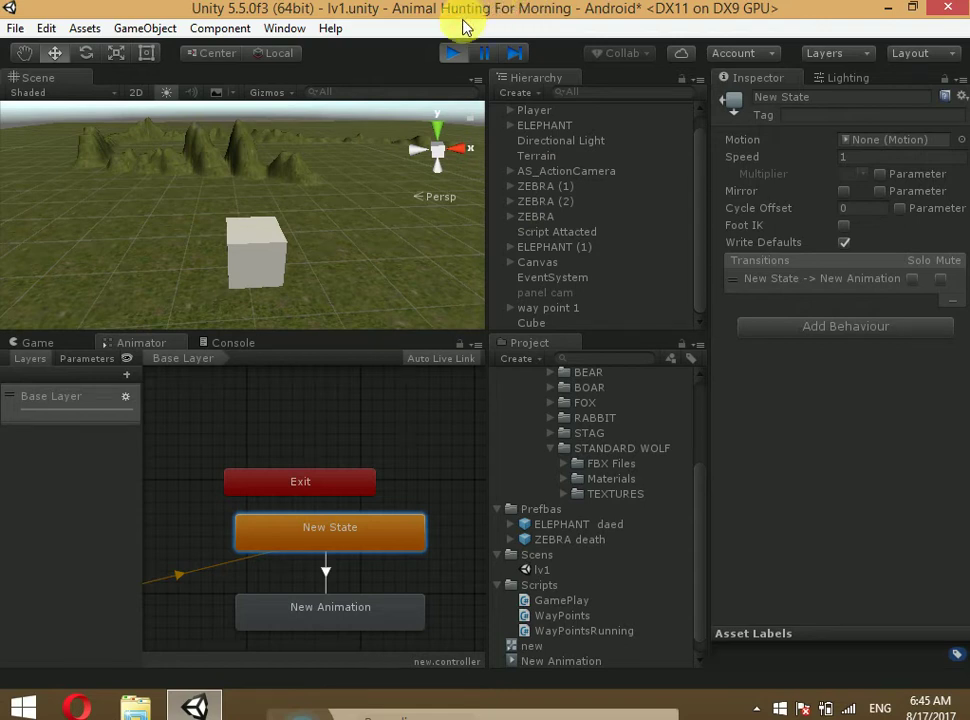
{"action": "left_click", "coordinate": [452, 52]}
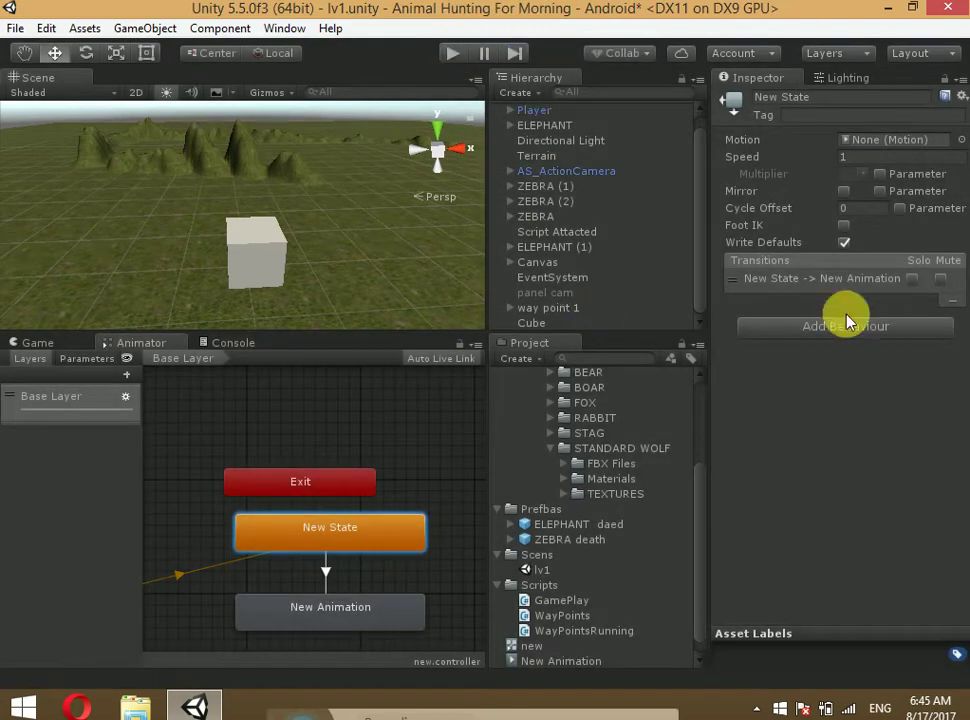
Restore Cube.controller from the Windows Recycle Bin and return to Unity.
{"action": "left_click", "coordinate": [887, 10]}
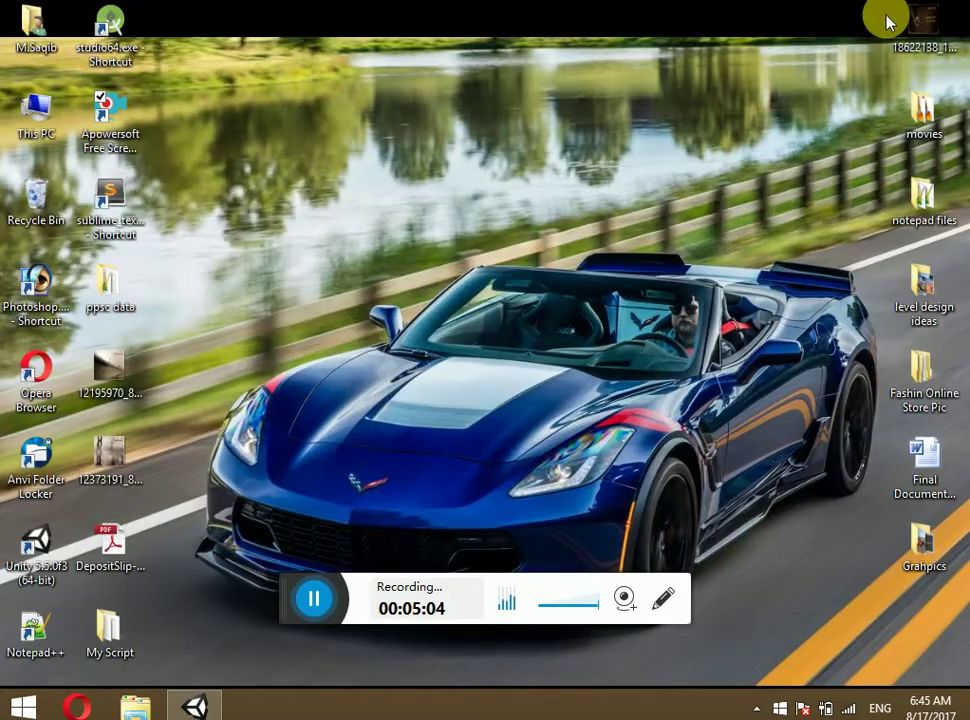
{"action": "double_click", "coordinate": [36, 205]}
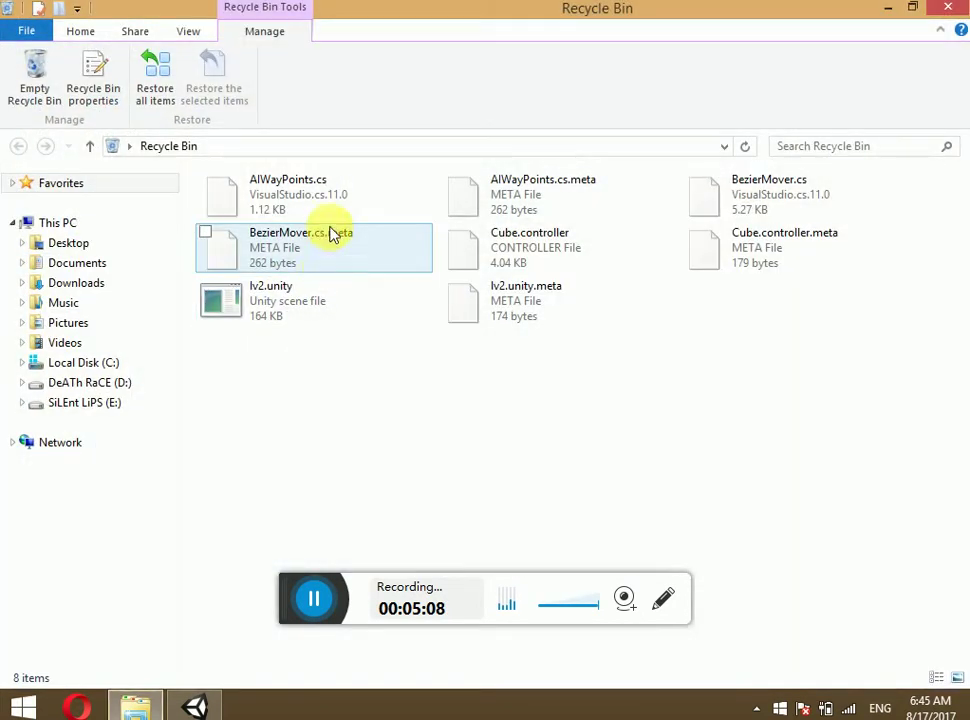
{"action": "left_click", "coordinate": [320, 198]}
{"action": "left_click", "coordinate": [520, 297]}
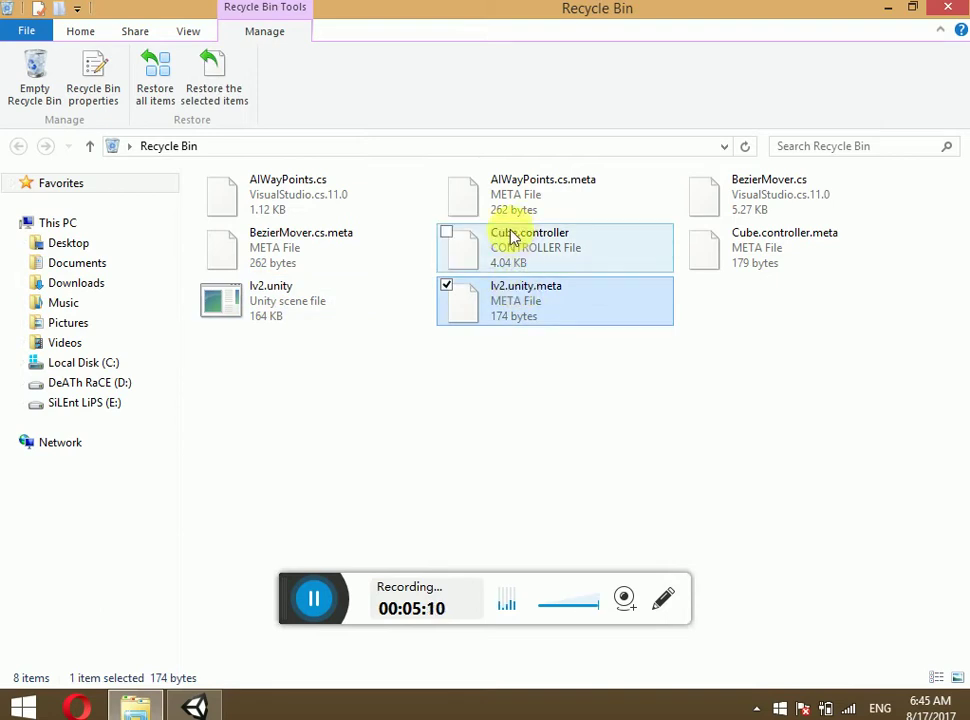
{"action": "right_click", "coordinate": [510, 239]}
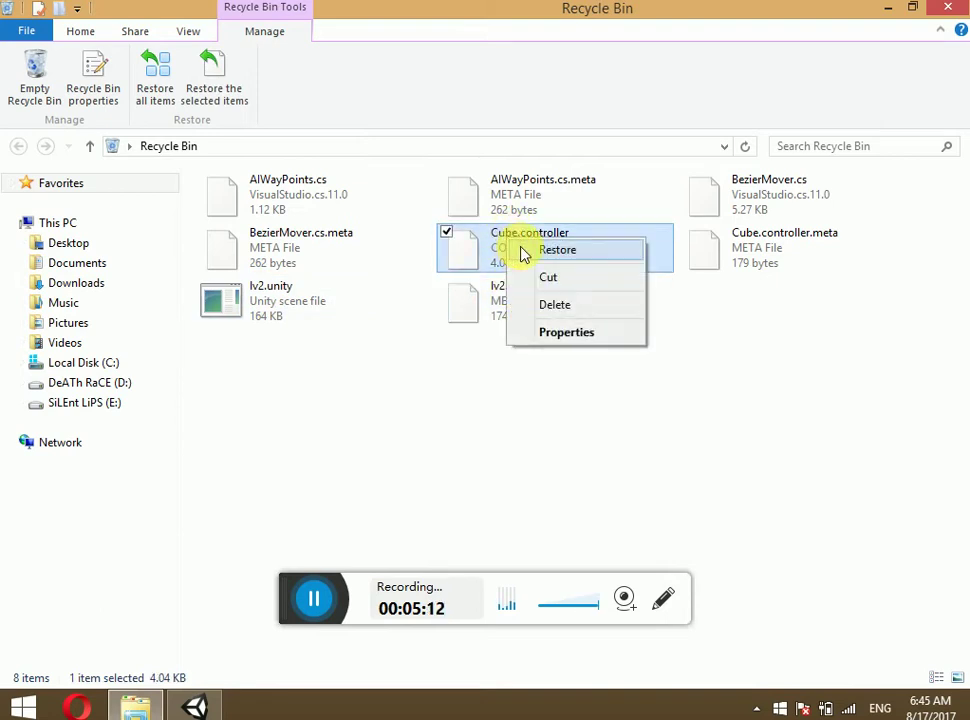
{"action": "left_click", "coordinate": [557, 250]}
{"action": "left_click", "coordinate": [948, 8]}
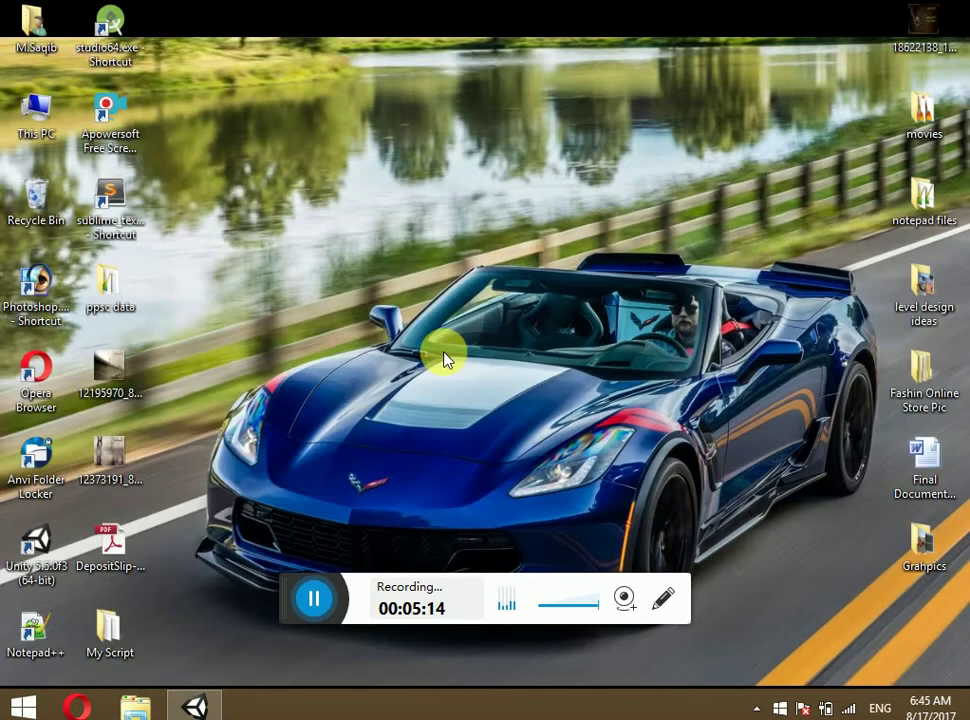
{"action": "left_click", "coordinate": [192, 708]}
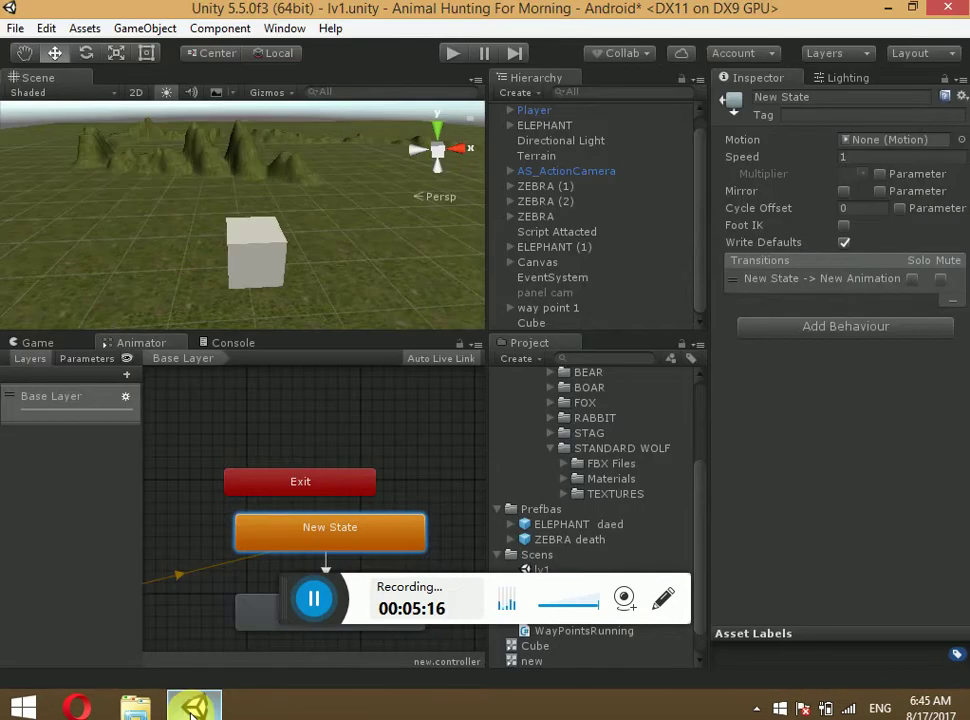
Delete the restored Cube.controller asset from the Project panel again, then select the Cube.
{"action": "left_click_drag", "start_coordinate": [283, 595], "coordinate": [285, 710]}
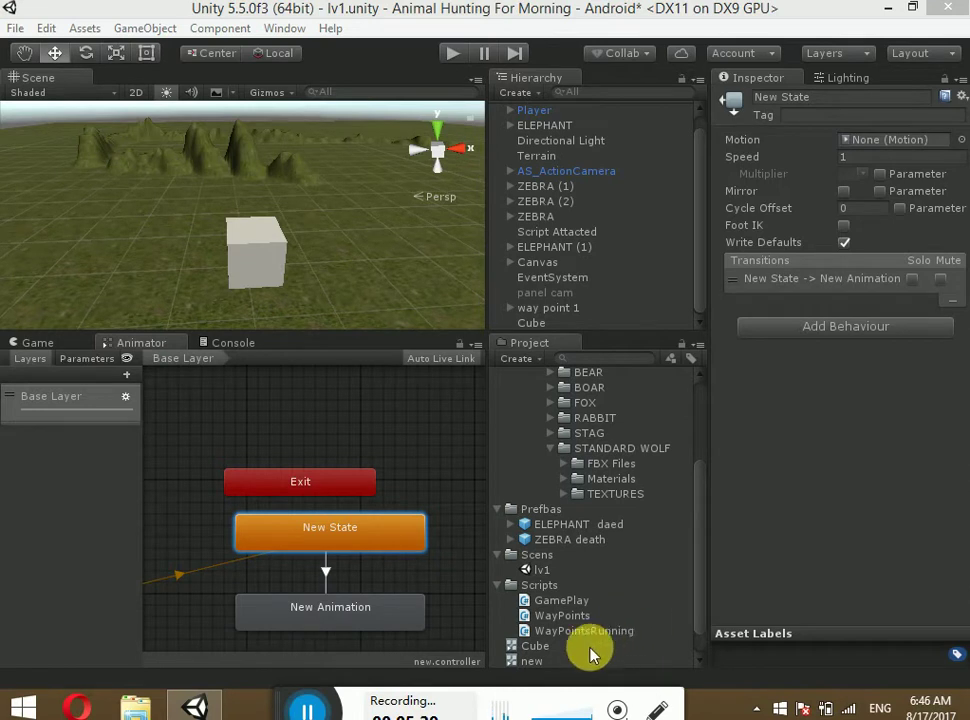
{"action": "left_click", "coordinate": [566, 648]}
{"action": "key", "text": "Delete"}
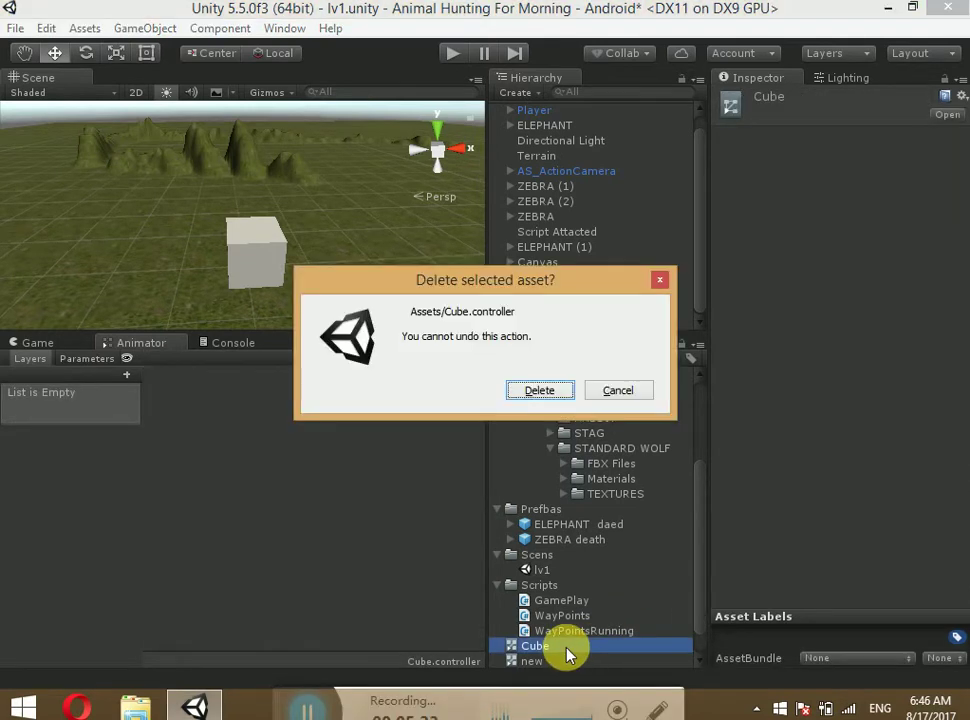
{"action": "key", "text": "Return"}
{"action": "left_click", "coordinate": [263, 261]}
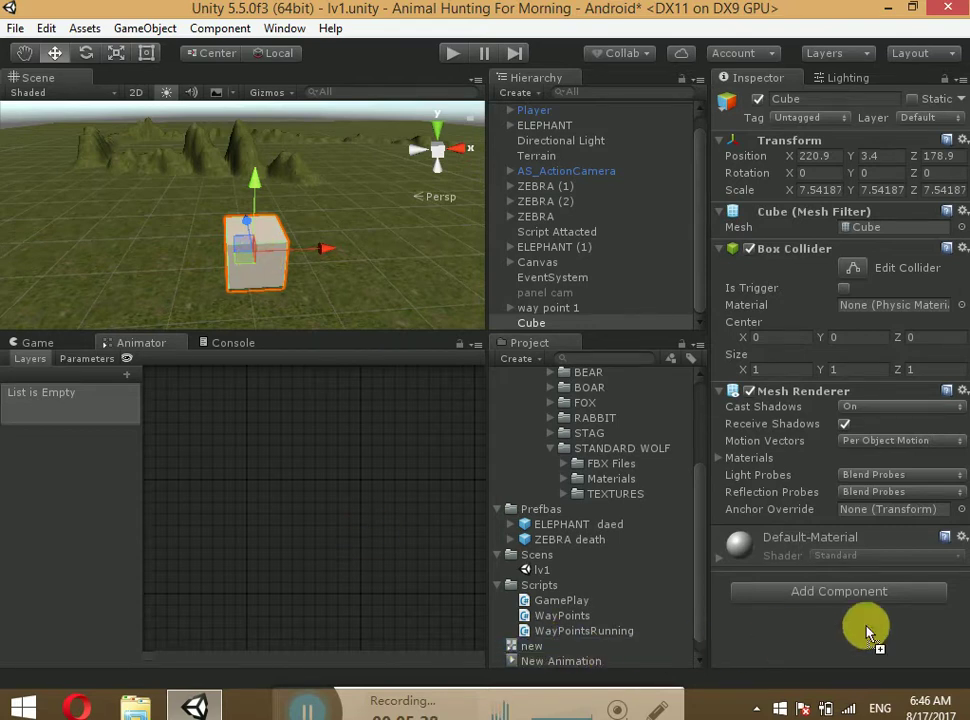
Give the Cube an Animator using the 'new' controller and test-play the scene once.
{"action": "left_click_drag", "start_coordinate": [532, 646], "coordinate": [875, 632]}
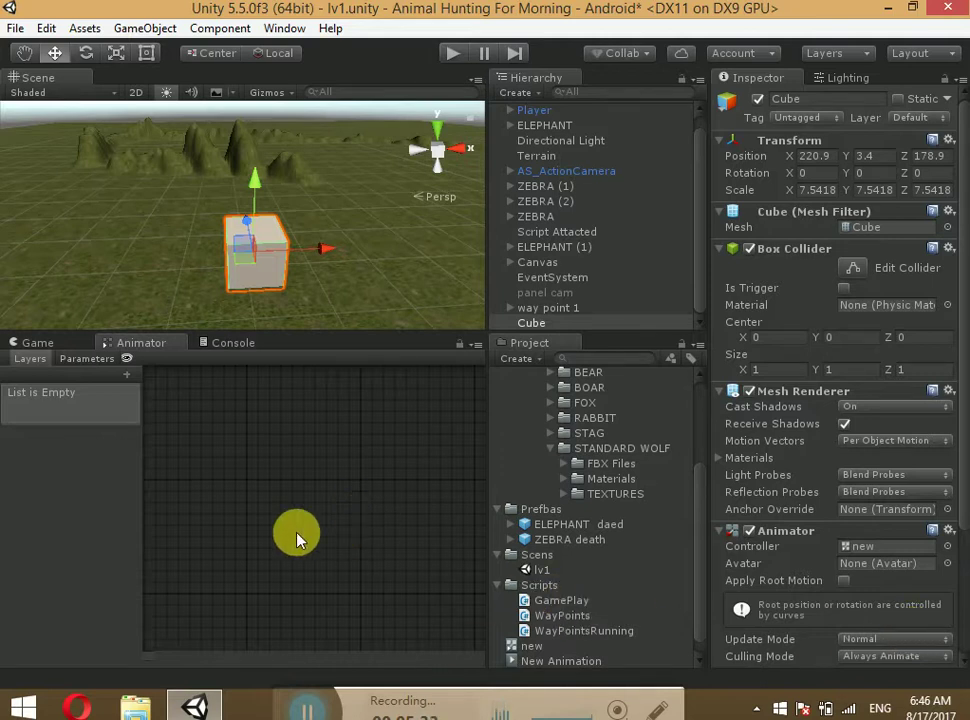
{"action": "left_click", "coordinate": [528, 646]}
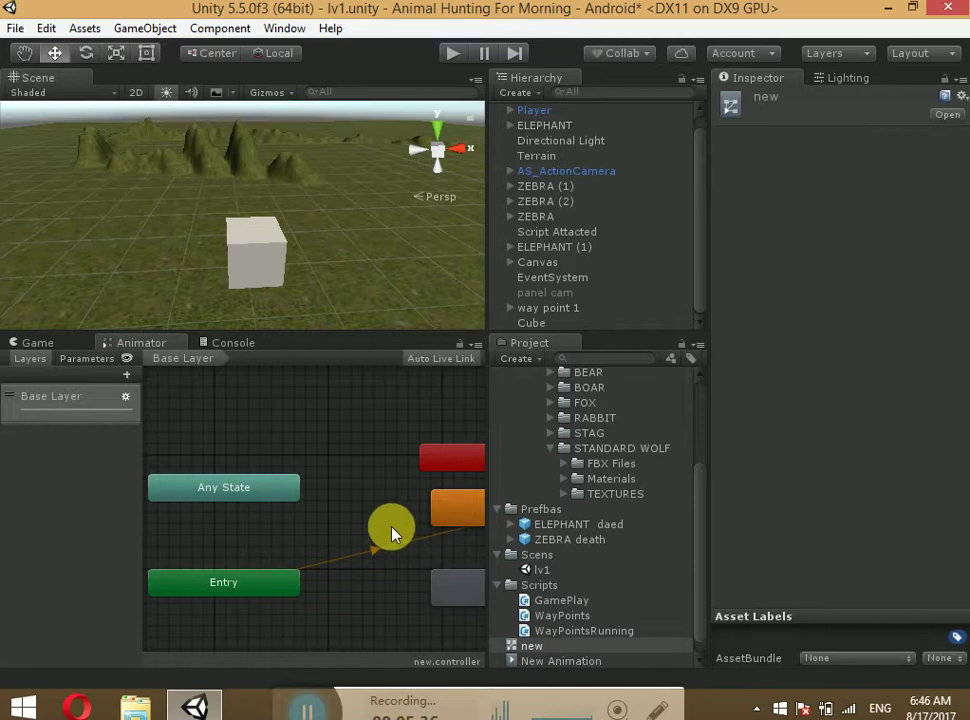
{"action": "left_click", "coordinate": [452, 53]}
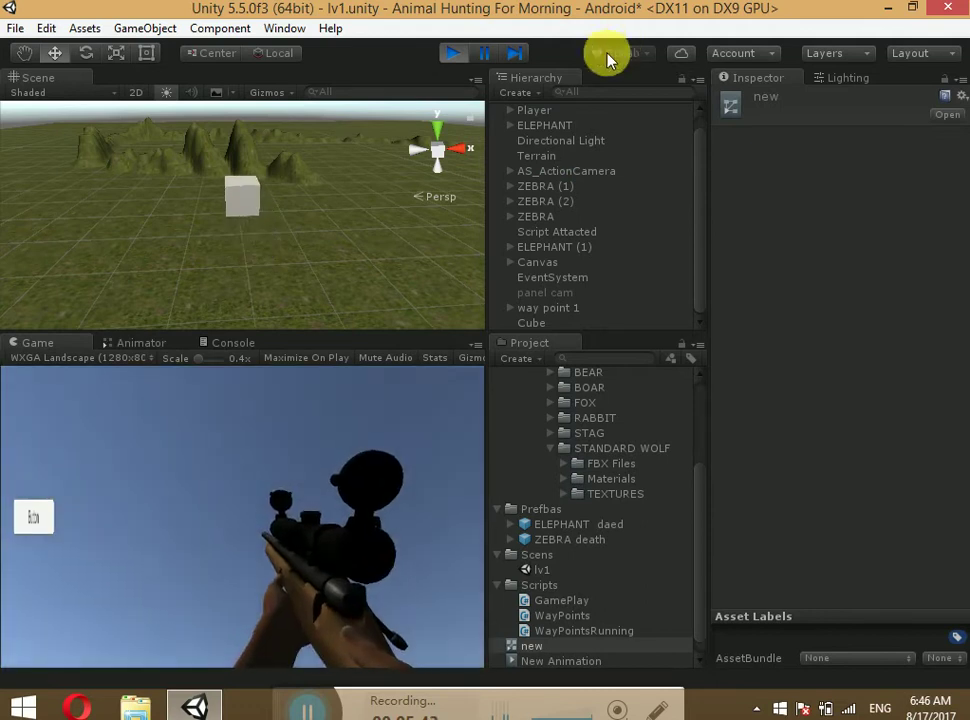
{"action": "left_click", "coordinate": [458, 54]}
{"action": "left_click", "coordinate": [158, 342]}
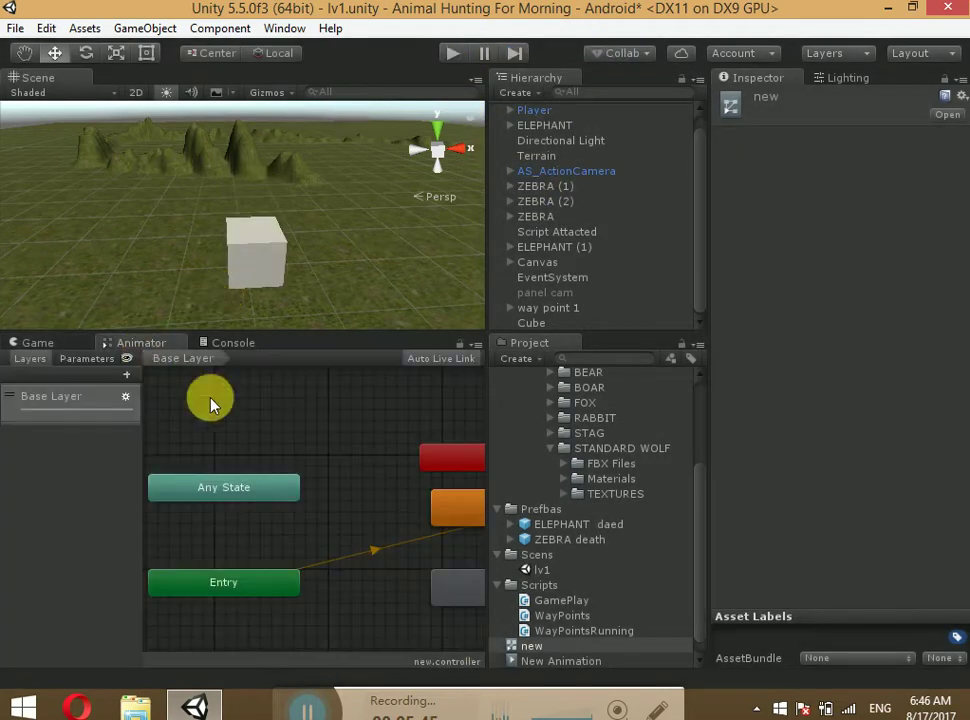
{"action": "left_click", "coordinate": [496, 489]}
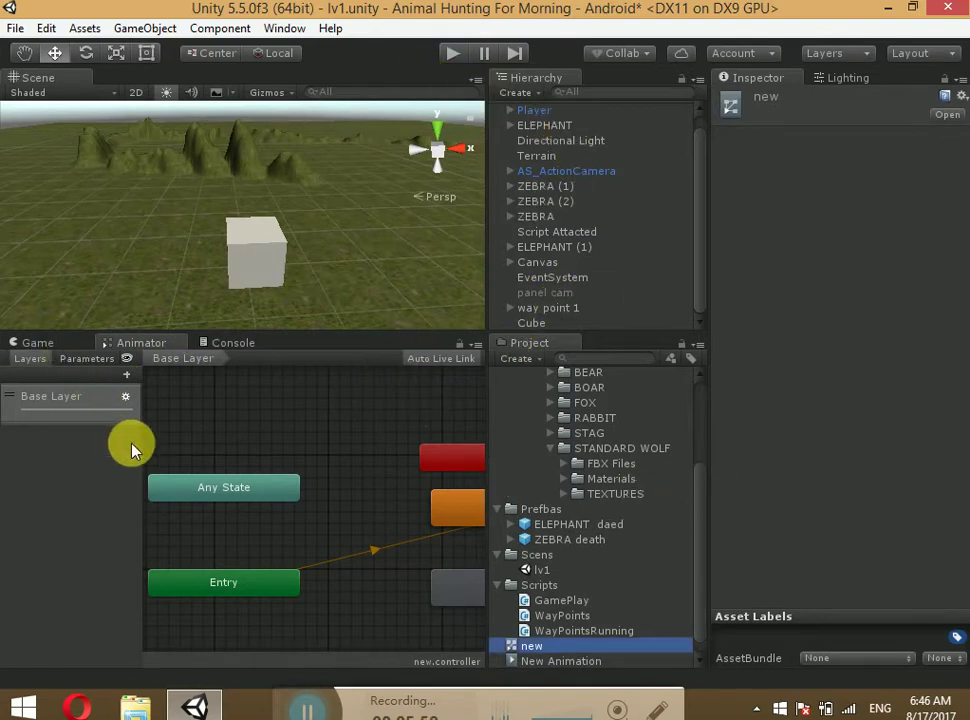
Dock the Animator graph beside the Scene tab and maximize it to fill the editor.
{"action": "left_click", "coordinate": [40, 418]}
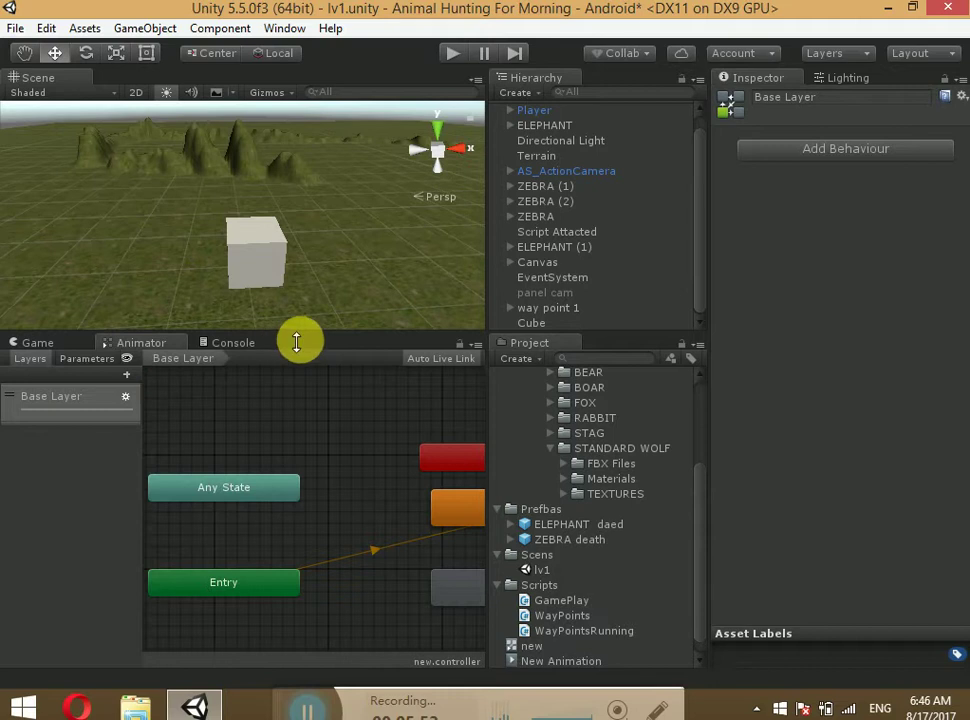
{"action": "left_click_drag", "start_coordinate": [296, 342], "coordinate": [331, 304]}
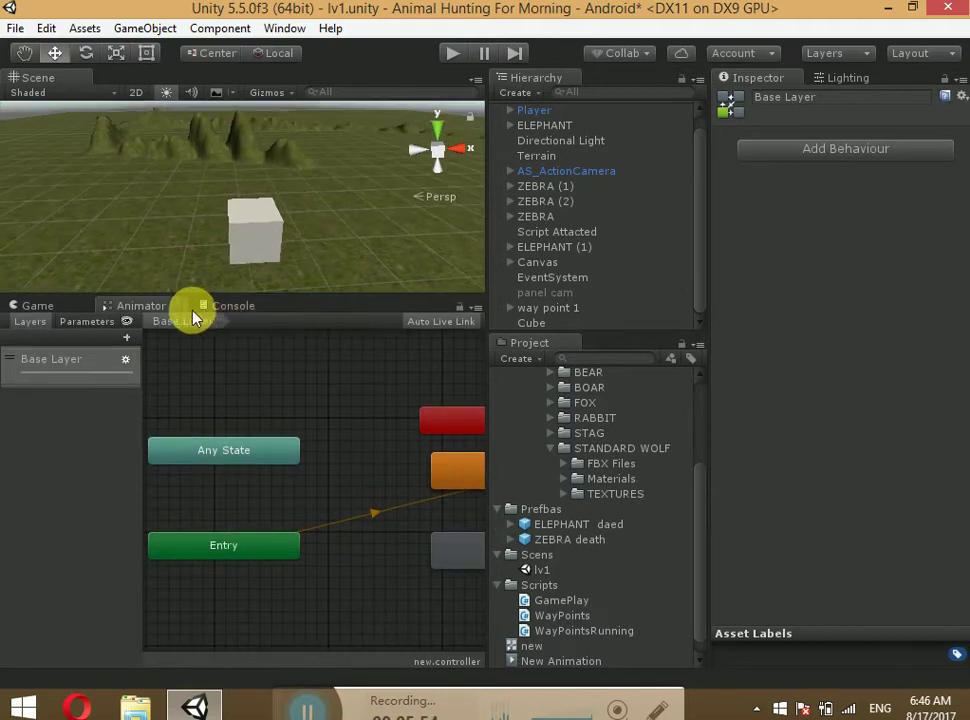
{"action": "left_click", "coordinate": [143, 308]}
{"action": "left_click_drag", "start_coordinate": [147, 300], "coordinate": [152, 85]}
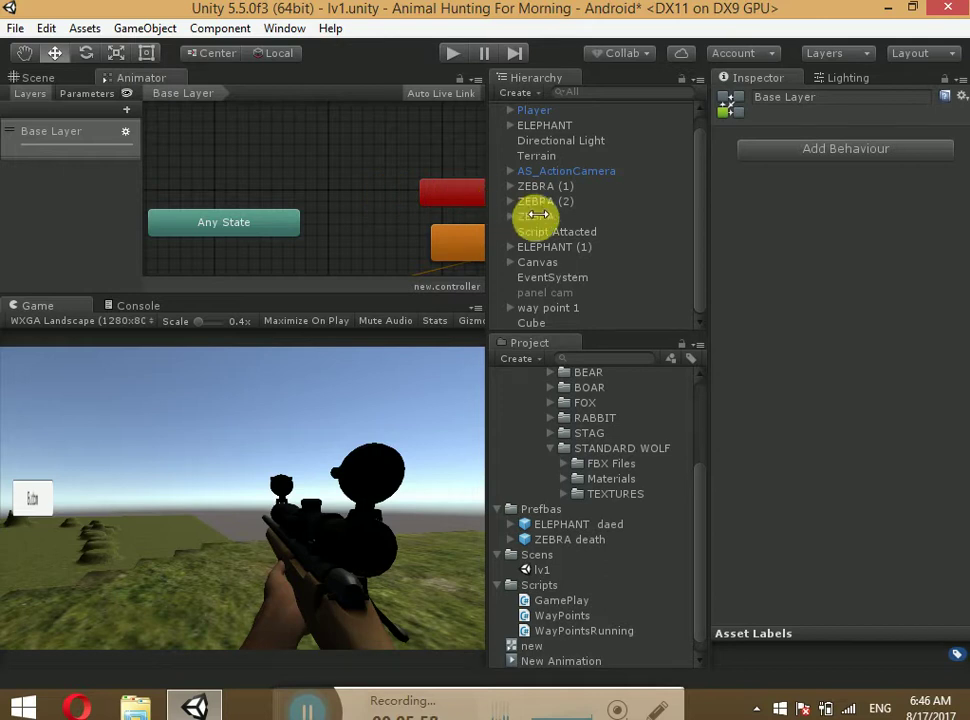
{"action": "right_click", "coordinate": [172, 77]}
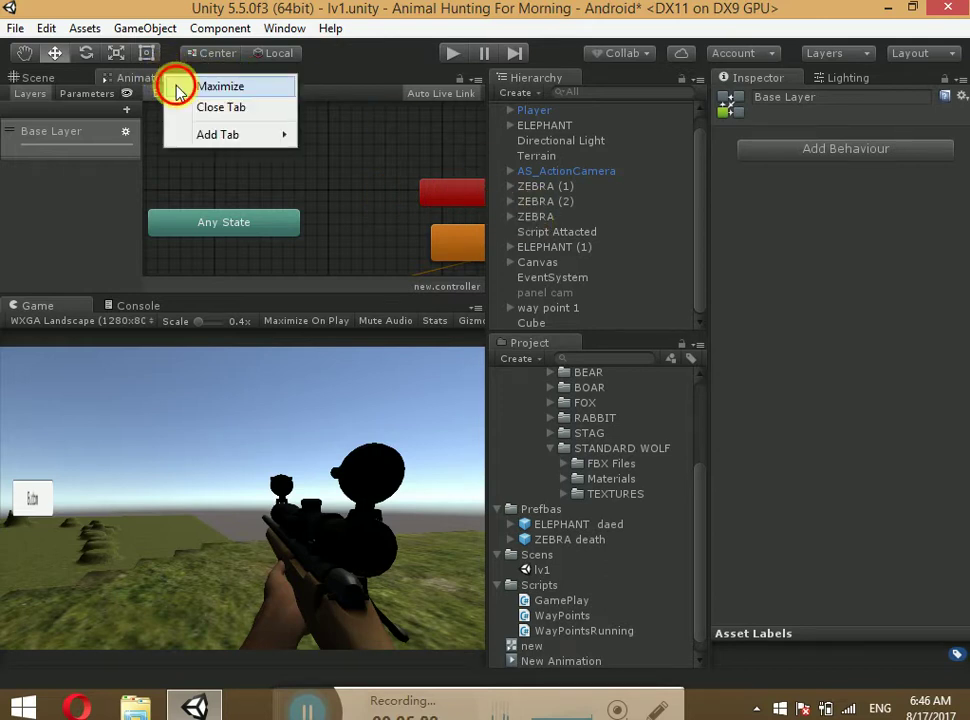
{"action": "left_click", "coordinate": [175, 87]}
Test-play the scene, then turn off Maximize on the Animator panel to restore the layout.
{"action": "left_click", "coordinate": [453, 55]}
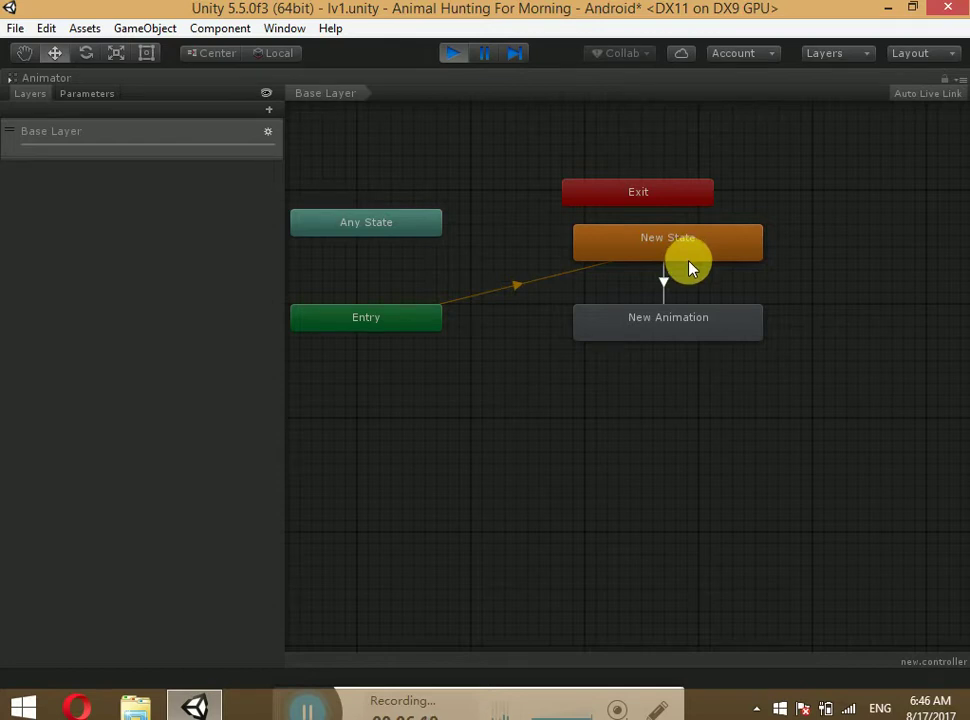
{"action": "left_click", "coordinate": [452, 53]}
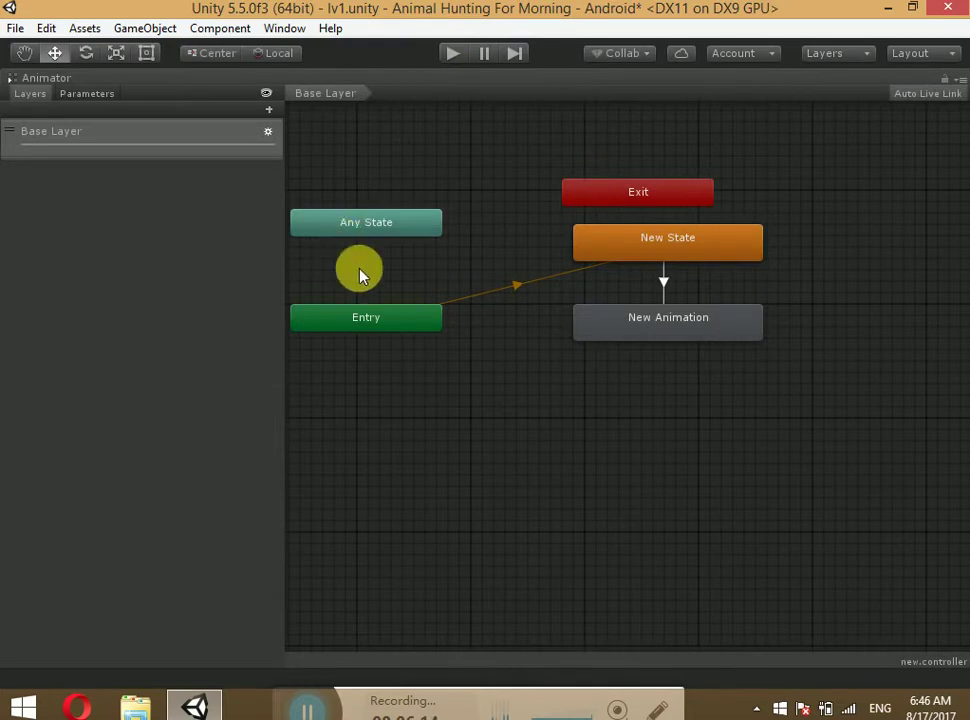
{"action": "left_click", "coordinate": [958, 80]}
{"action": "left_click", "coordinate": [946, 100]}
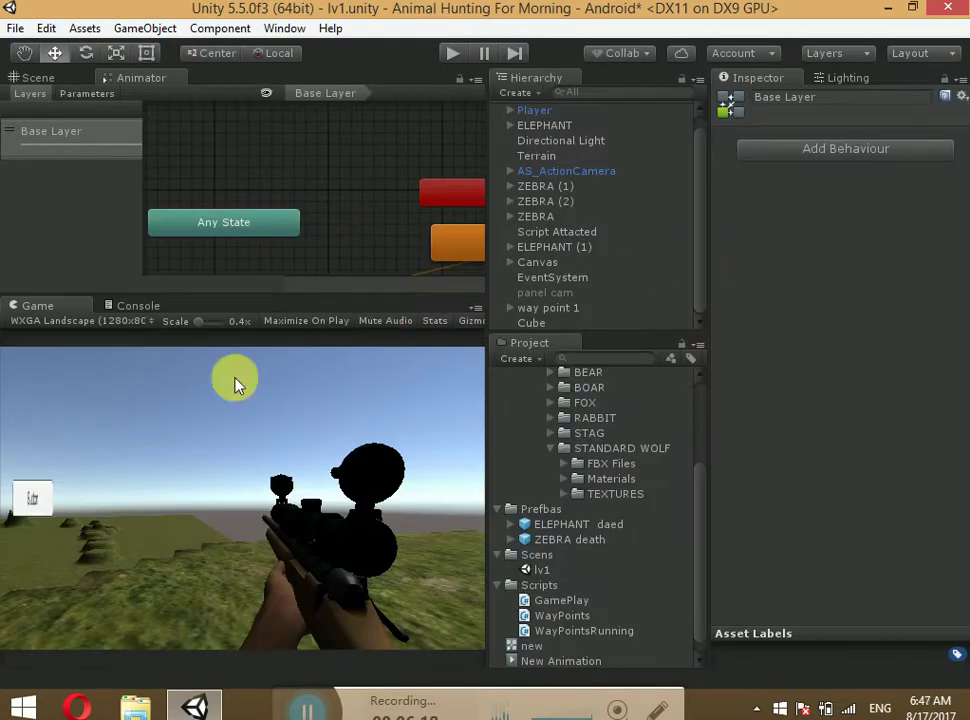
Return to the Scene view and test-play the scene again.
{"action": "left_click", "coordinate": [40, 77]}
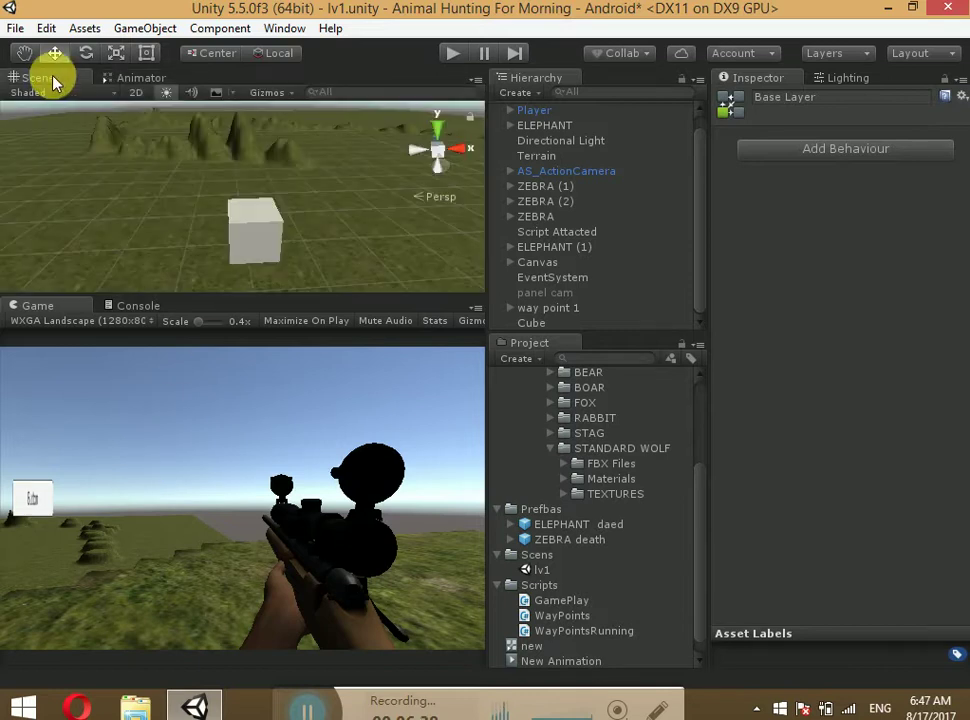
{"action": "left_click", "coordinate": [450, 56]}
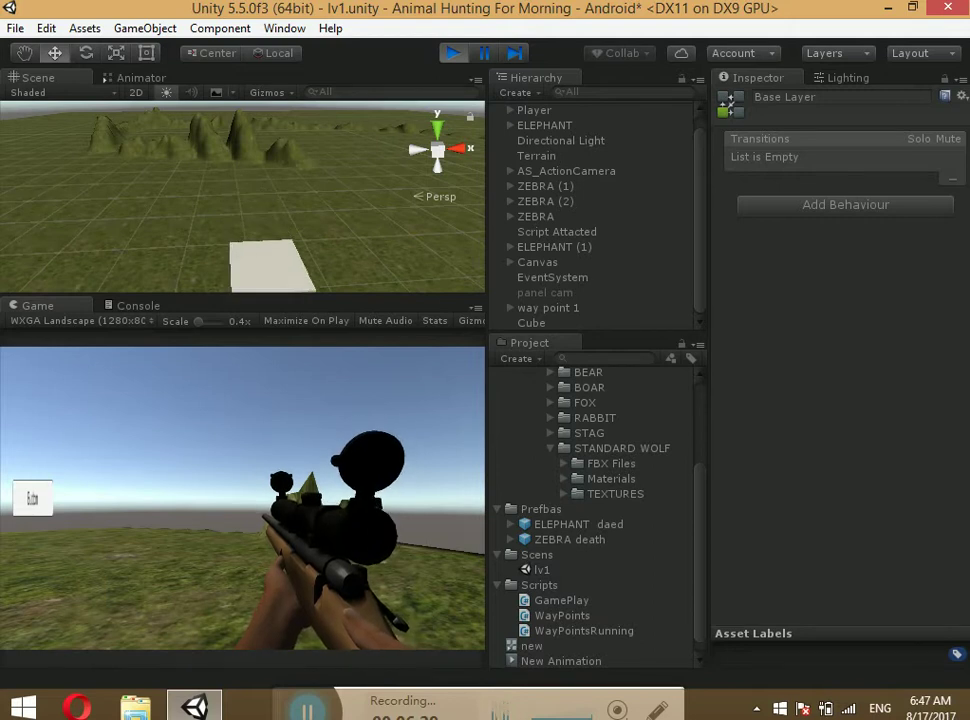
{"action": "left_click", "coordinate": [453, 53]}
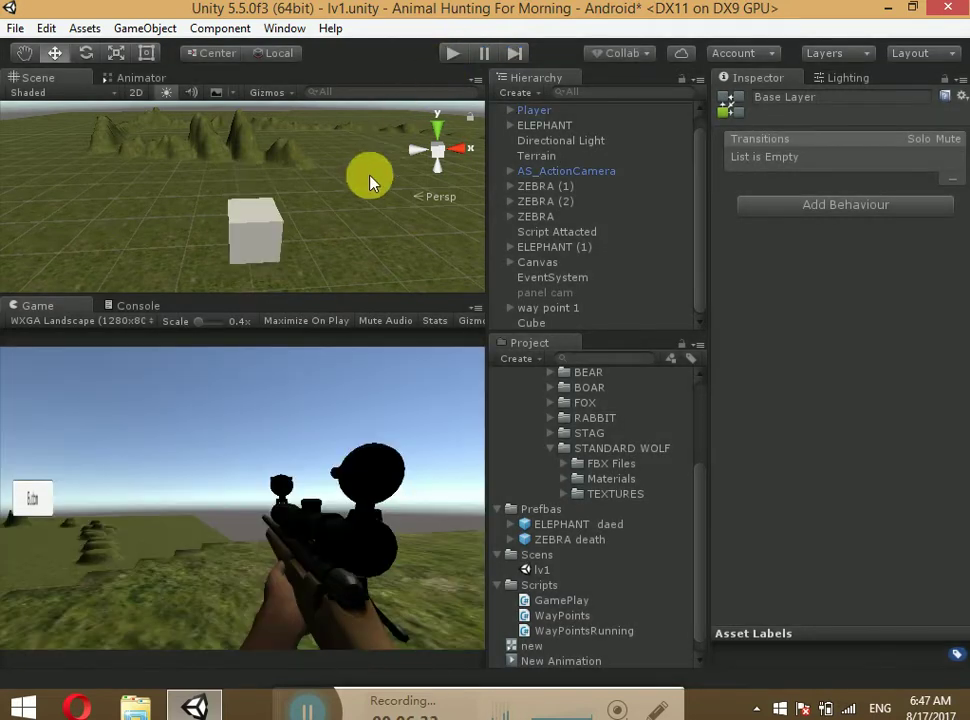
{"action": "left_click", "coordinate": [140, 78]}
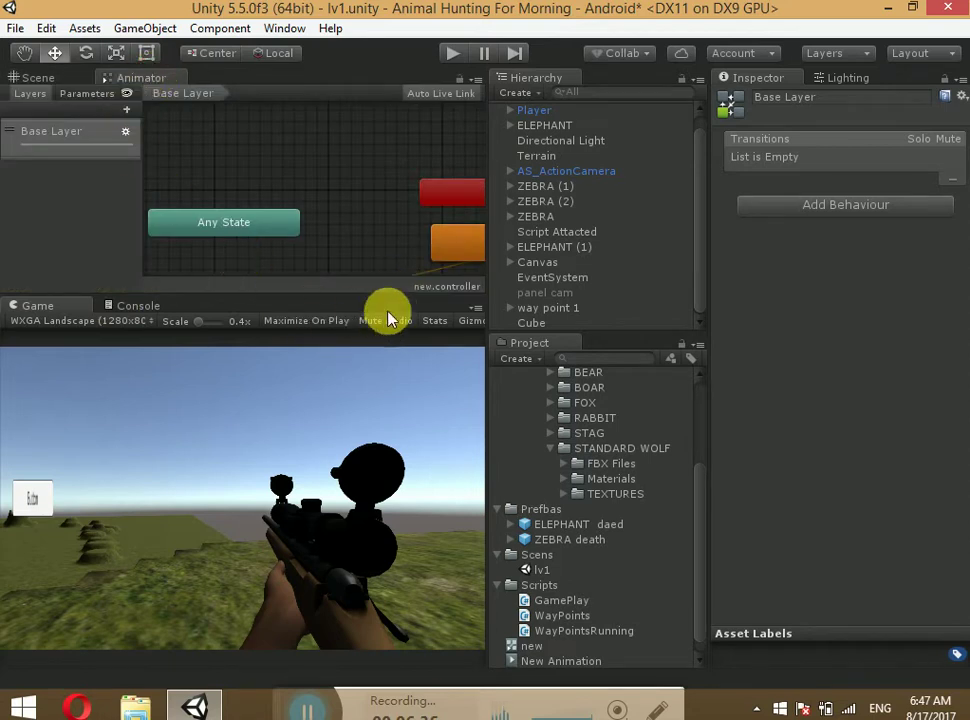
Dock the Animator below the Scene view and arrange Exit, New State and New Animation nodes.
{"action": "mouse_move", "coordinate": [494, 246]}
{"action": "left_mouse_down"}
{"action": "mouse_move", "coordinate": [514, 284]}
{"action": "mouse_move", "coordinate": [411, 314]}
{"action": "left_mouse_up"}
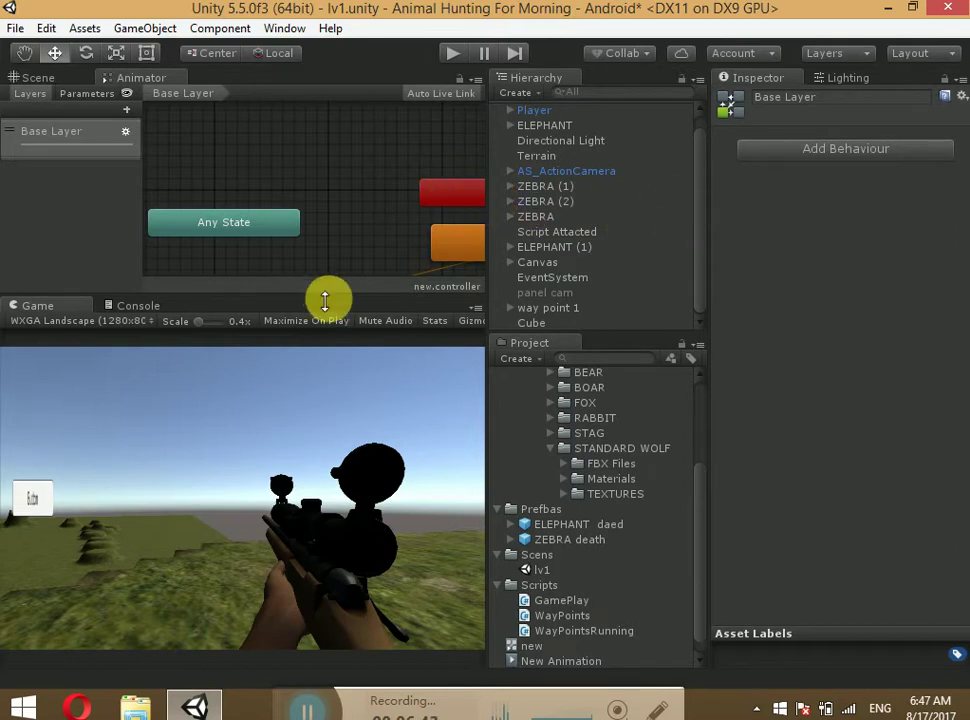
{"action": "left_click_drag", "start_coordinate": [325, 297], "coordinate": [314, 505]}
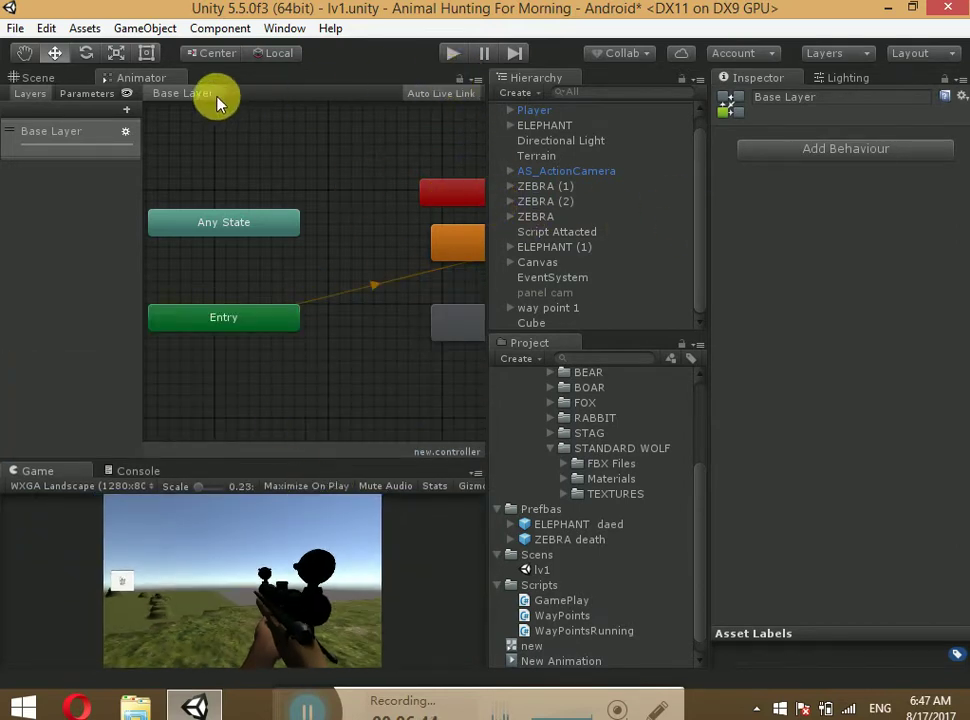
{"action": "left_click_drag", "start_coordinate": [140, 77], "coordinate": [125, 473]}
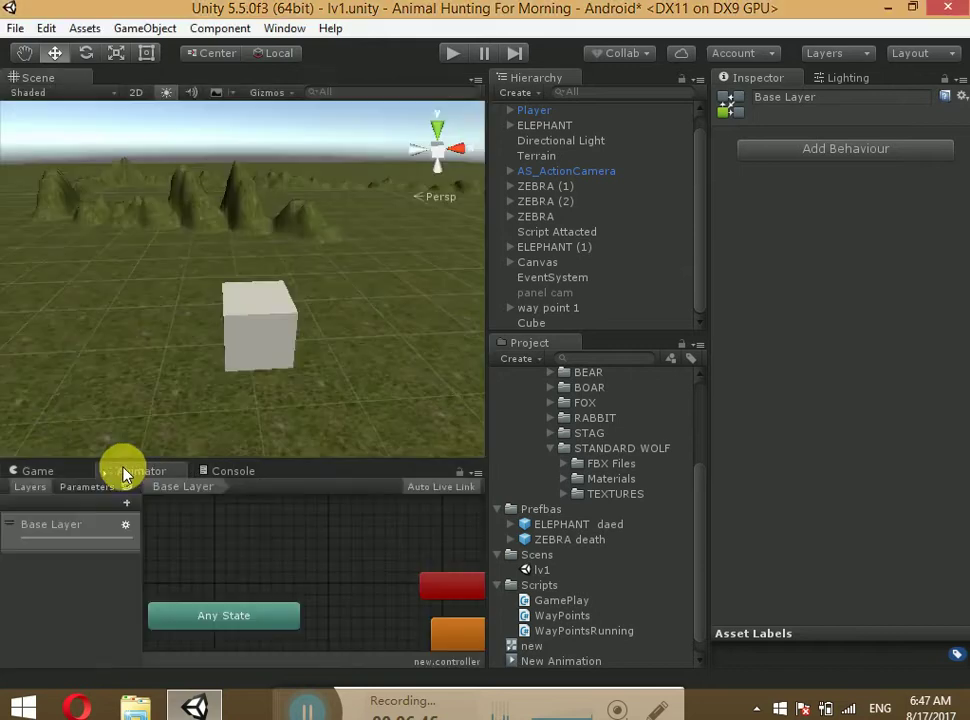
{"action": "left_click_drag", "start_coordinate": [465, 596], "coordinate": [310, 546]}
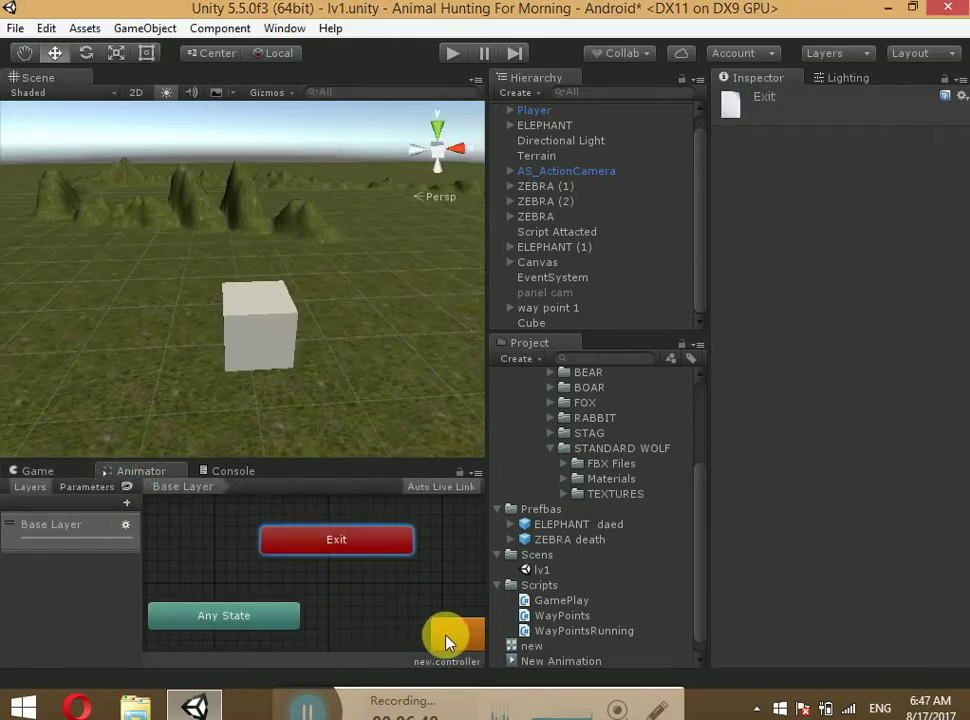
{"action": "left_click_drag", "start_coordinate": [444, 639], "coordinate": [336, 576]}
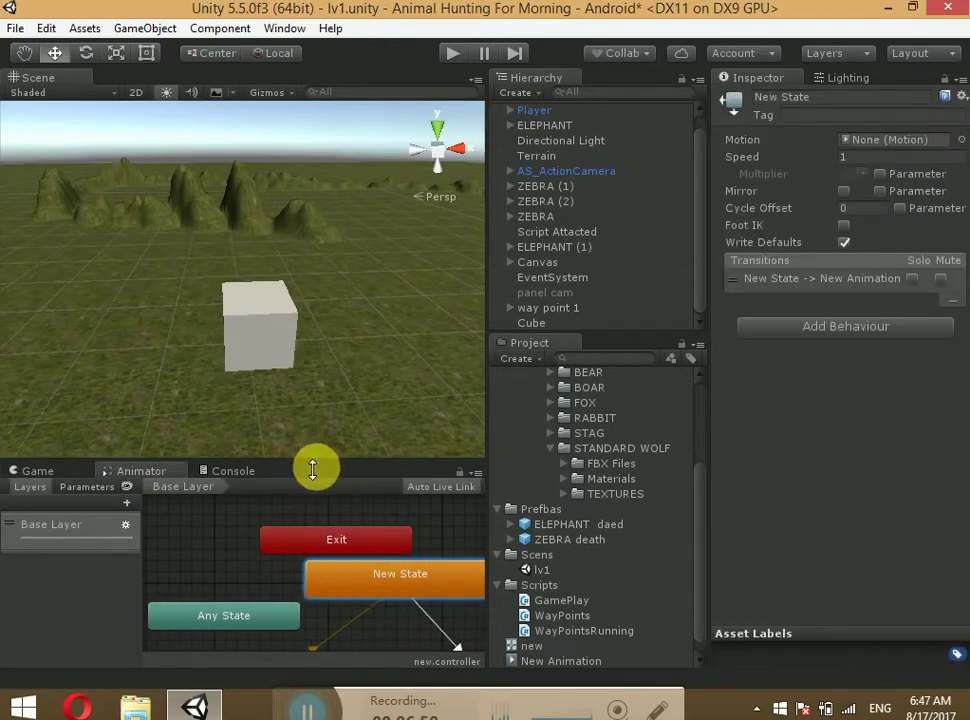
{"action": "left_click_drag", "start_coordinate": [310, 458], "coordinate": [336, 342]}
{"action": "left_click_drag", "start_coordinate": [446, 589], "coordinate": [343, 537]}
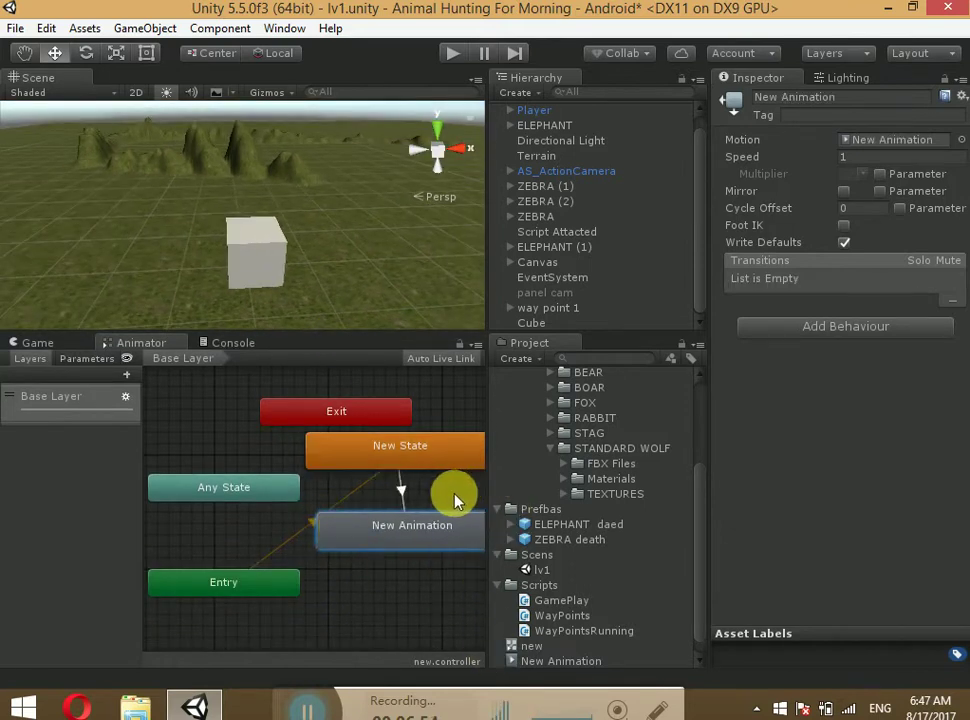
Set the New State → New Animation transition to no exit time, no fixed duration, duration 0.
{"action": "left_click", "coordinate": [401, 485]}
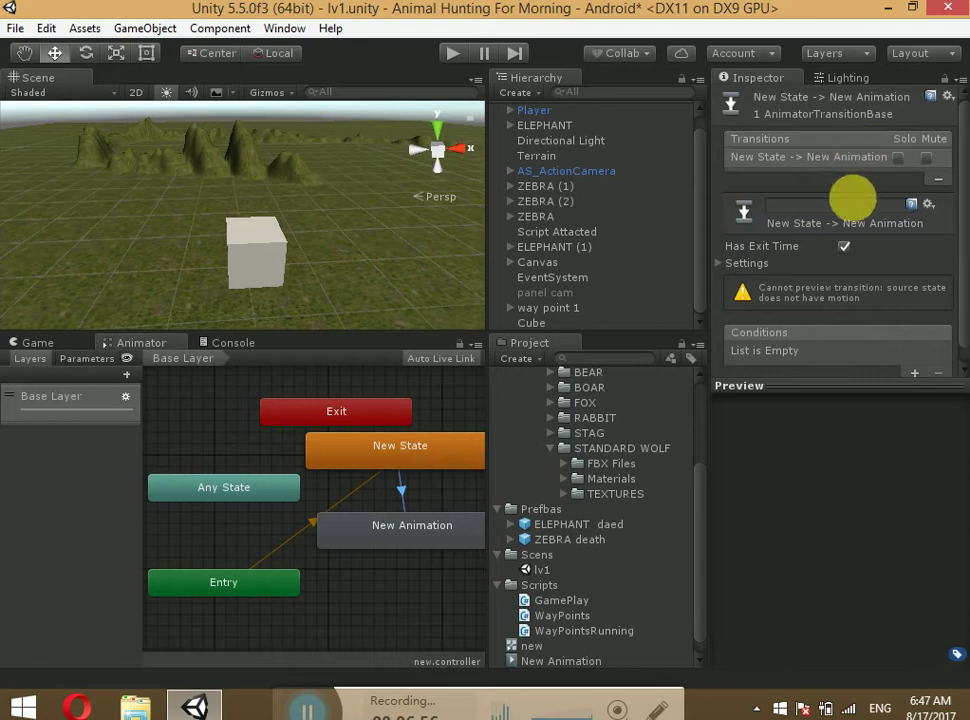
{"action": "left_click", "coordinate": [717, 262]}
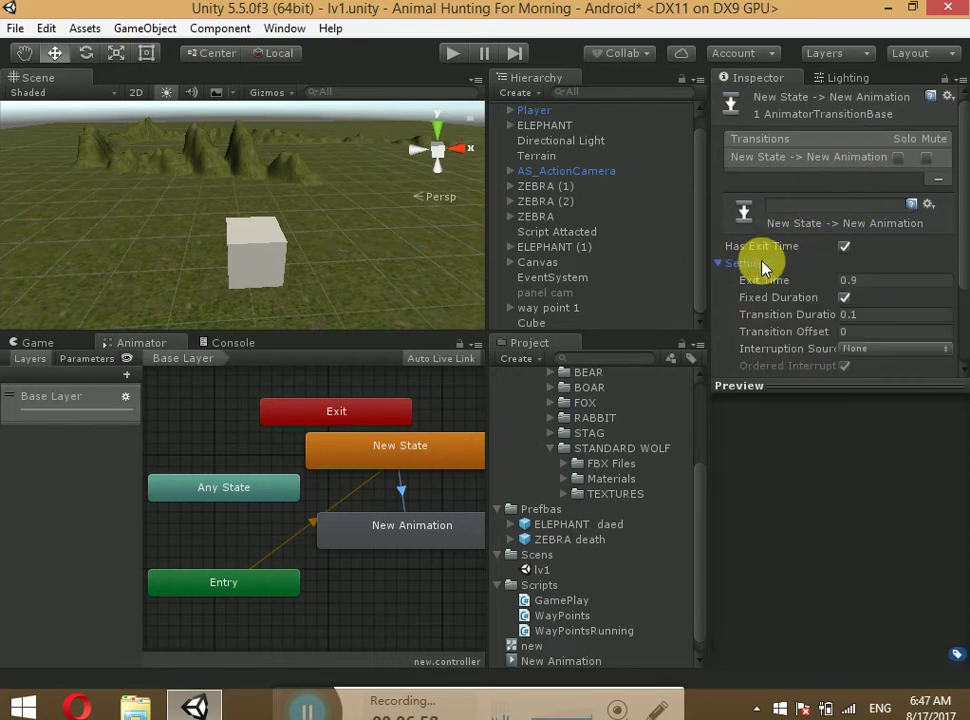
{"action": "left_click", "coordinate": [846, 250]}
{"action": "left_click", "coordinate": [845, 250]}
{"action": "left_click", "coordinate": [845, 250]}
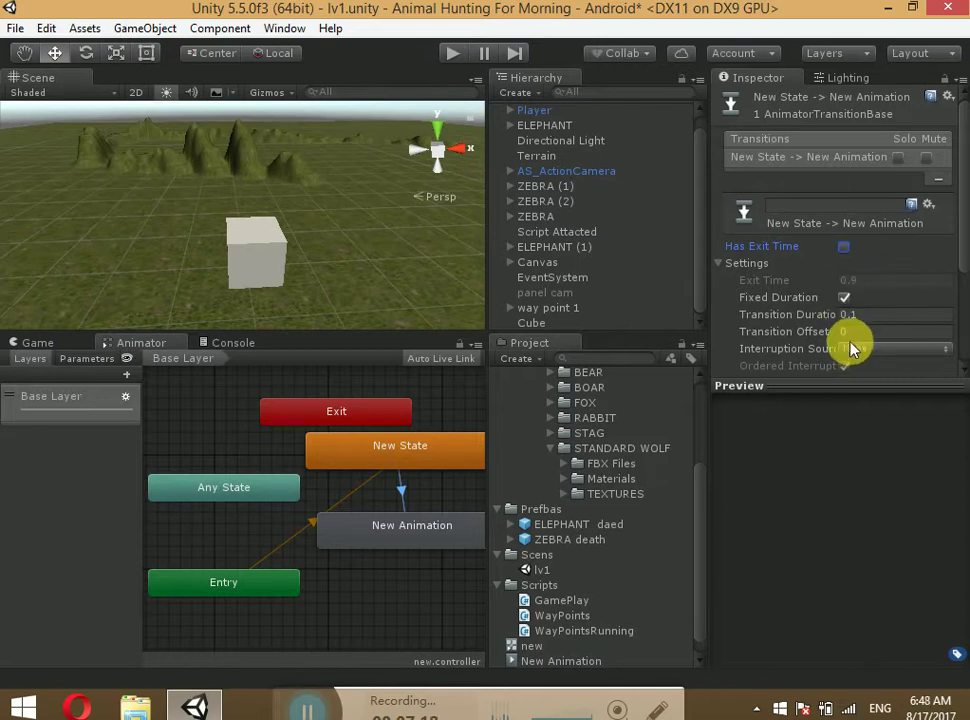
{"action": "left_click", "coordinate": [845, 299]}
{"action": "left_click", "coordinate": [868, 316]}
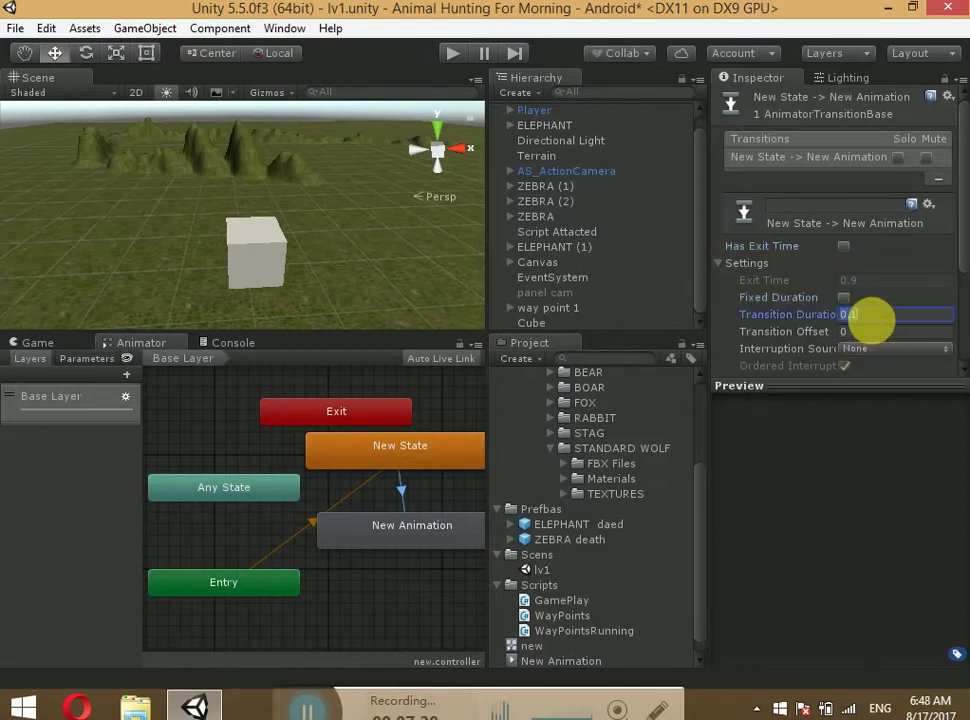
{"action": "type", "text": "0"}
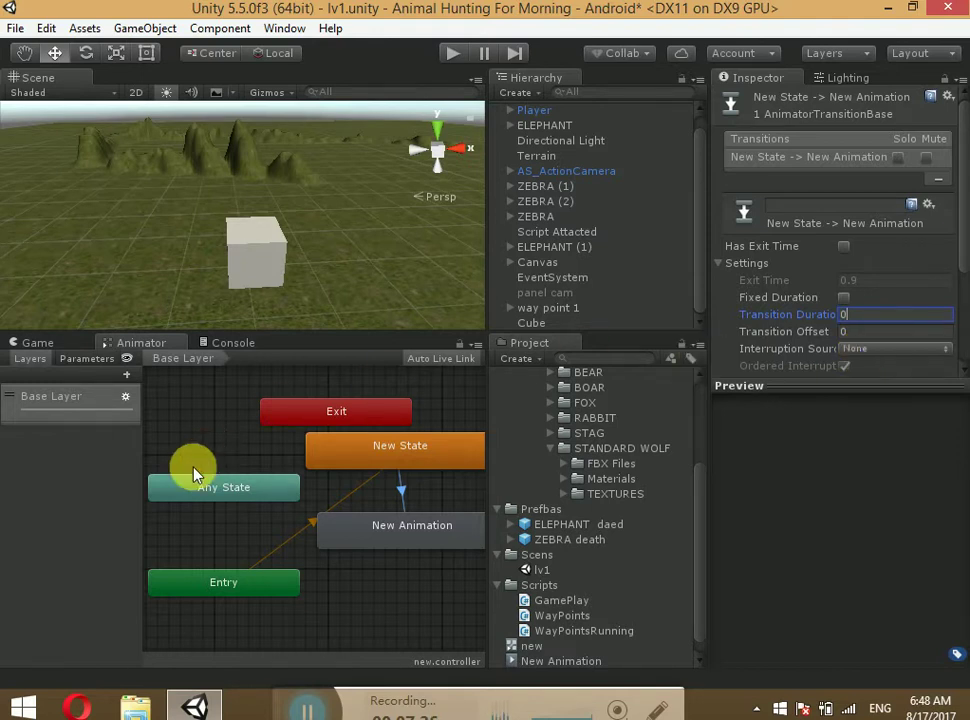
{"action": "left_click", "coordinate": [33, 366]}
{"action": "left_click", "coordinate": [64, 362]}
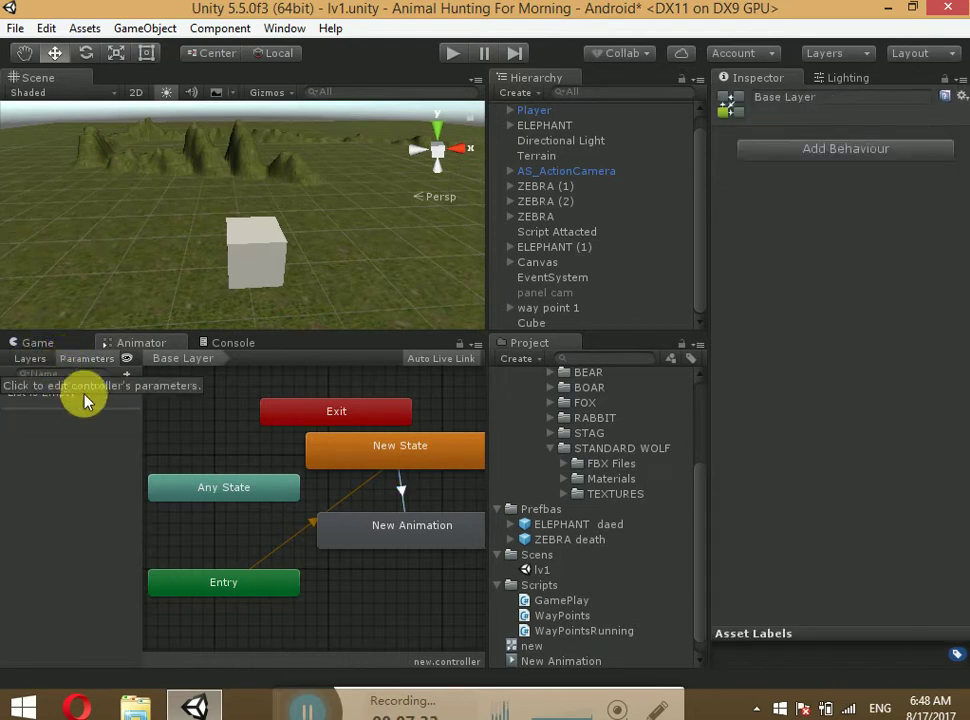
Add a Bool parameter named 'on' to the new controller's Parameters list.
{"action": "left_click", "coordinate": [126, 377]}
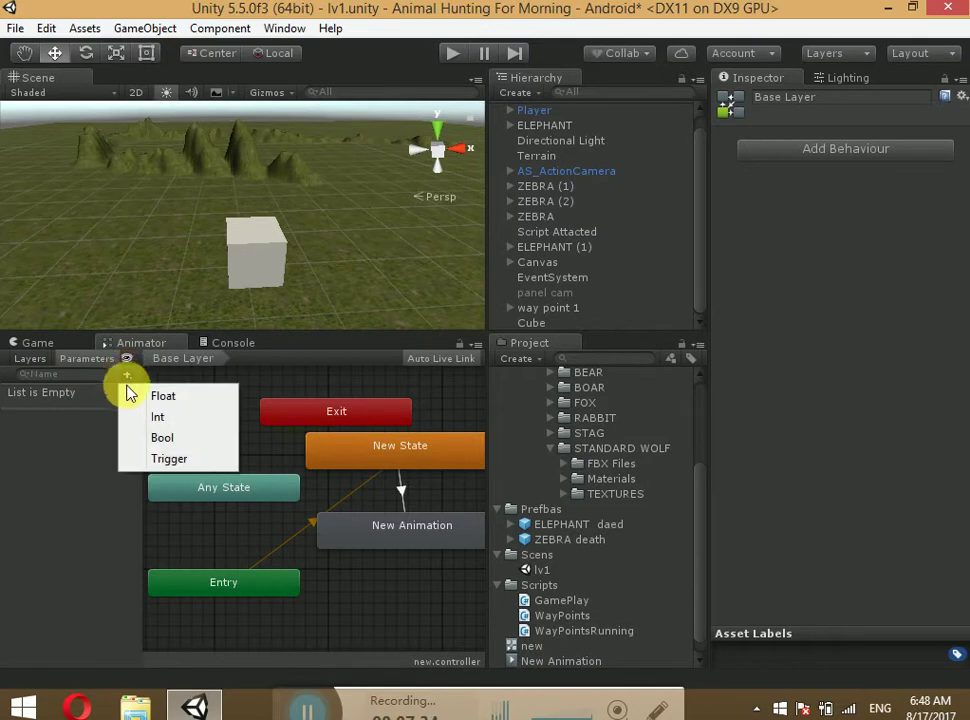
{"action": "left_click", "coordinate": [157, 440]}
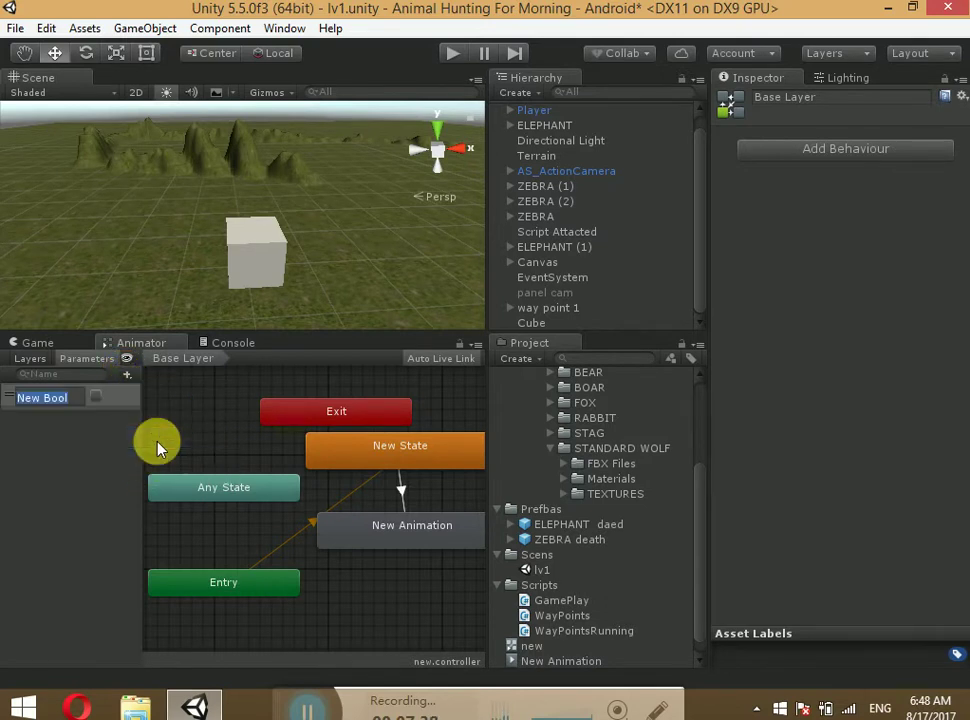
{"action": "type", "text": "o"}
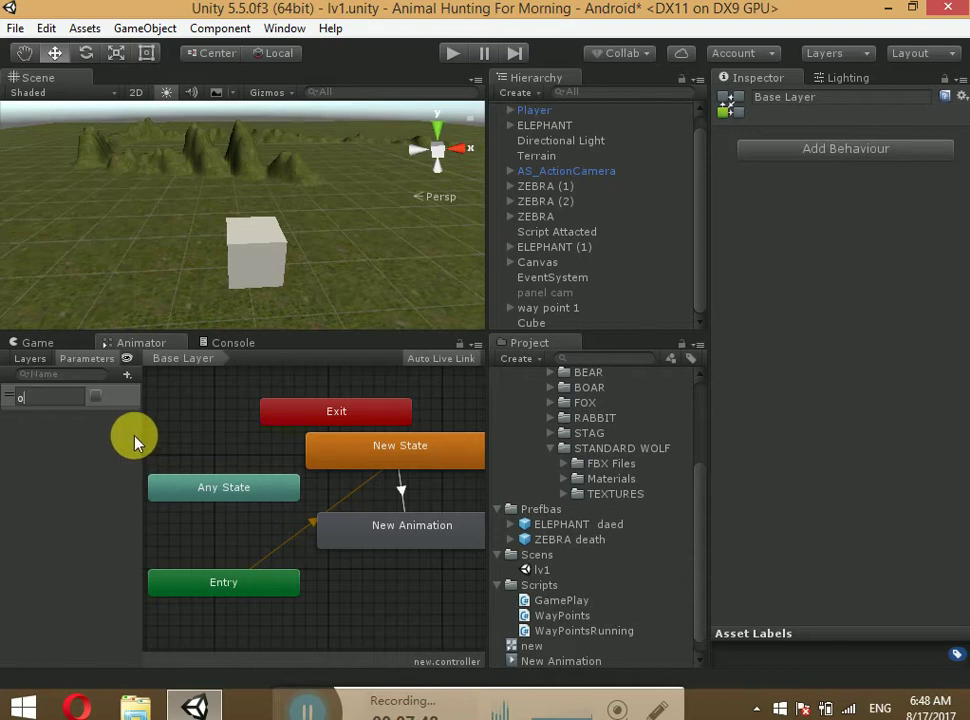
{"action": "type", "text": "n"}
{"action": "key", "text": "Return"}
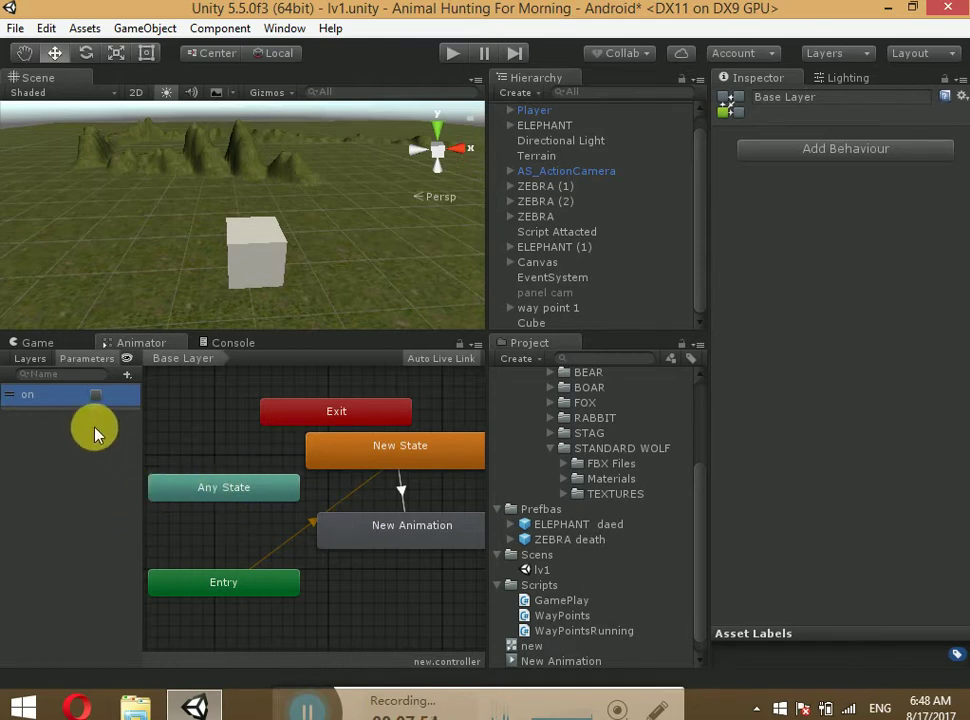
Give the New State → New Animation transition the condition on = true, then start Play mode.
{"action": "left_click", "coordinate": [404, 492]}
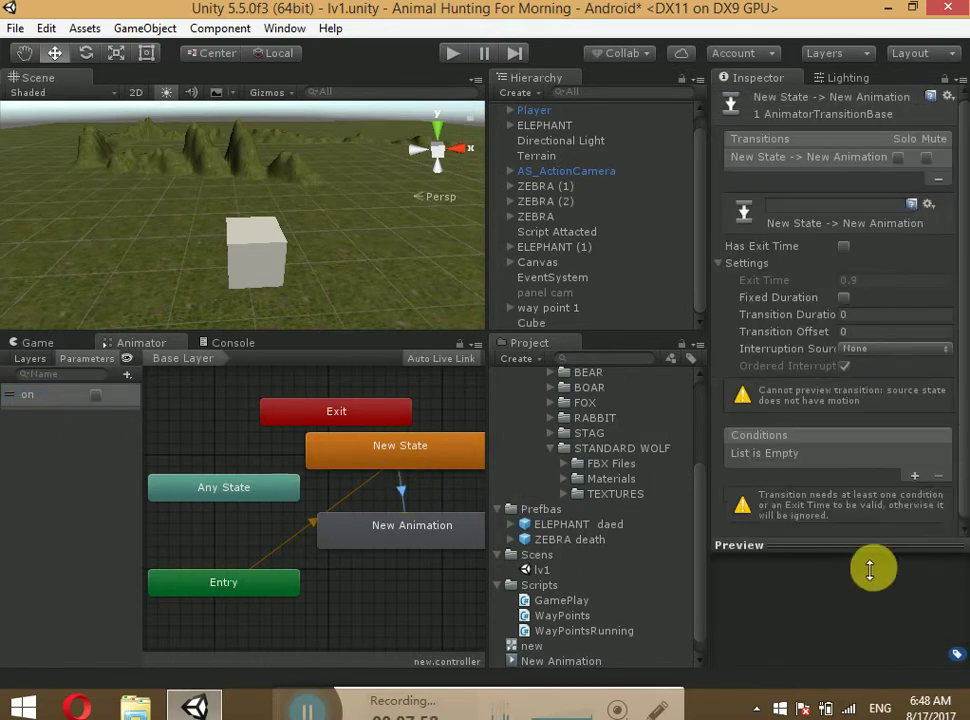
{"action": "left_click", "coordinate": [929, 477]}
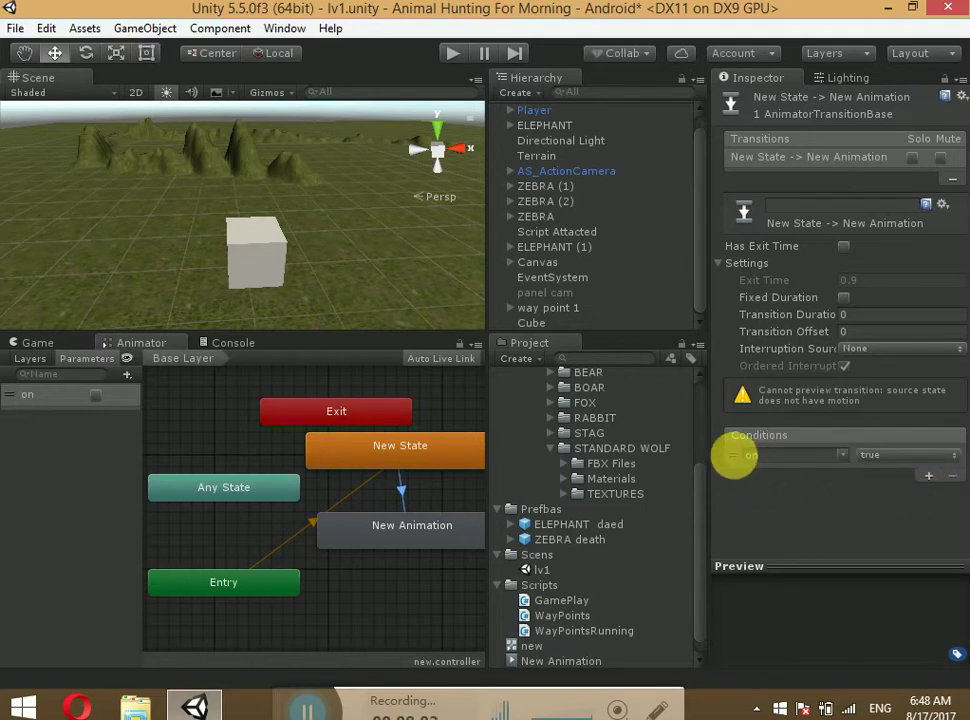
{"action": "left_click", "coordinate": [844, 456]}
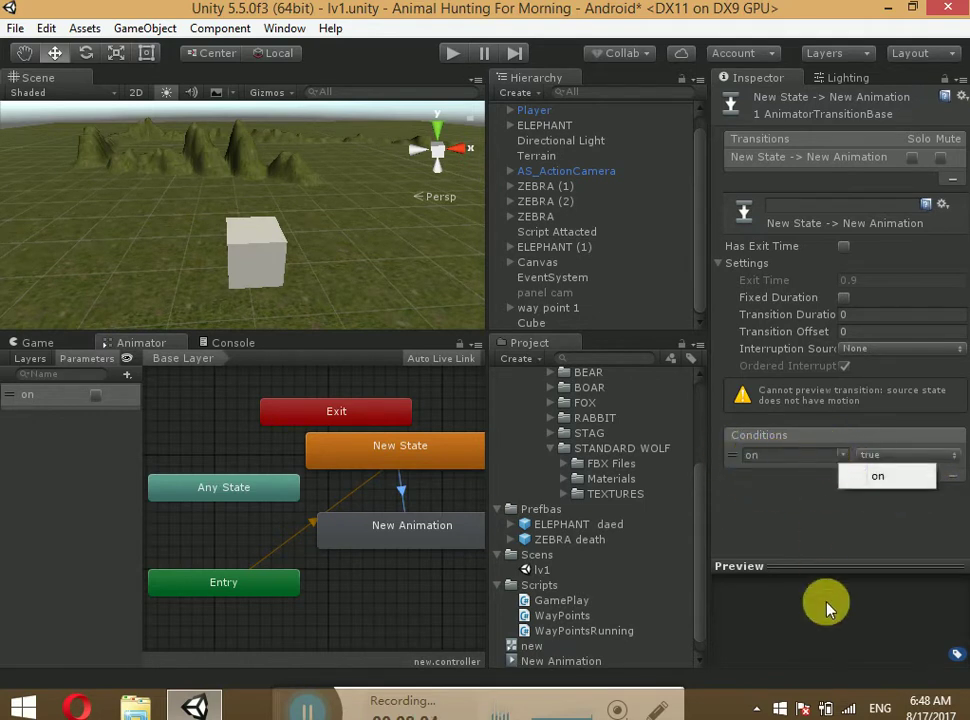
{"action": "left_click", "coordinate": [826, 505]}
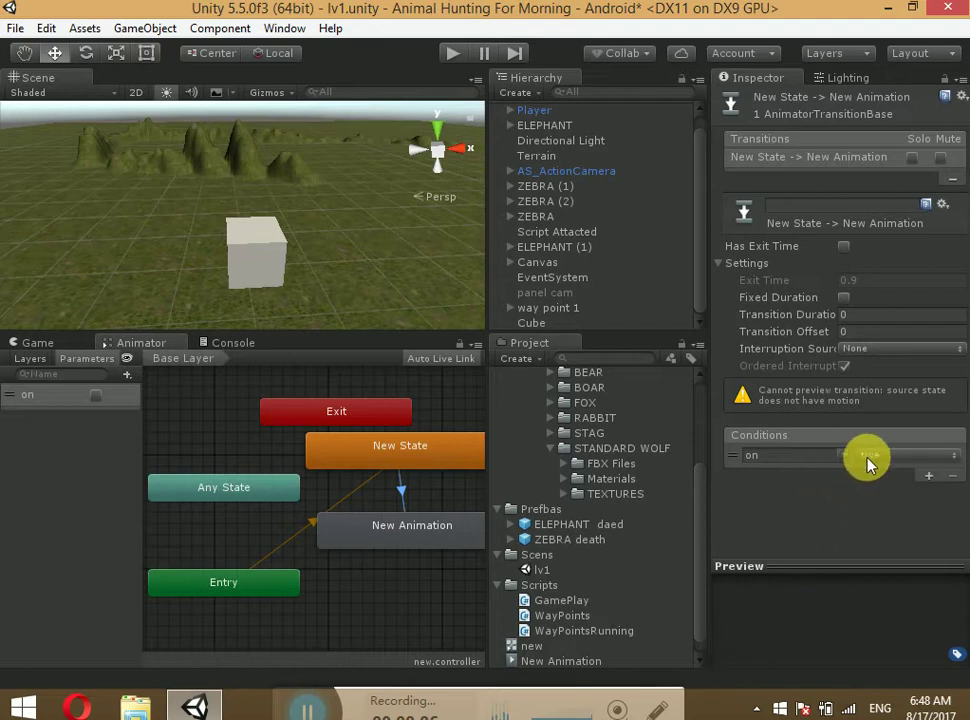
{"action": "left_click", "coordinate": [870, 457]}
{"action": "left_click", "coordinate": [873, 475]}
{"action": "left_click_drag", "start_coordinate": [351, 336], "coordinate": [351, 470]}
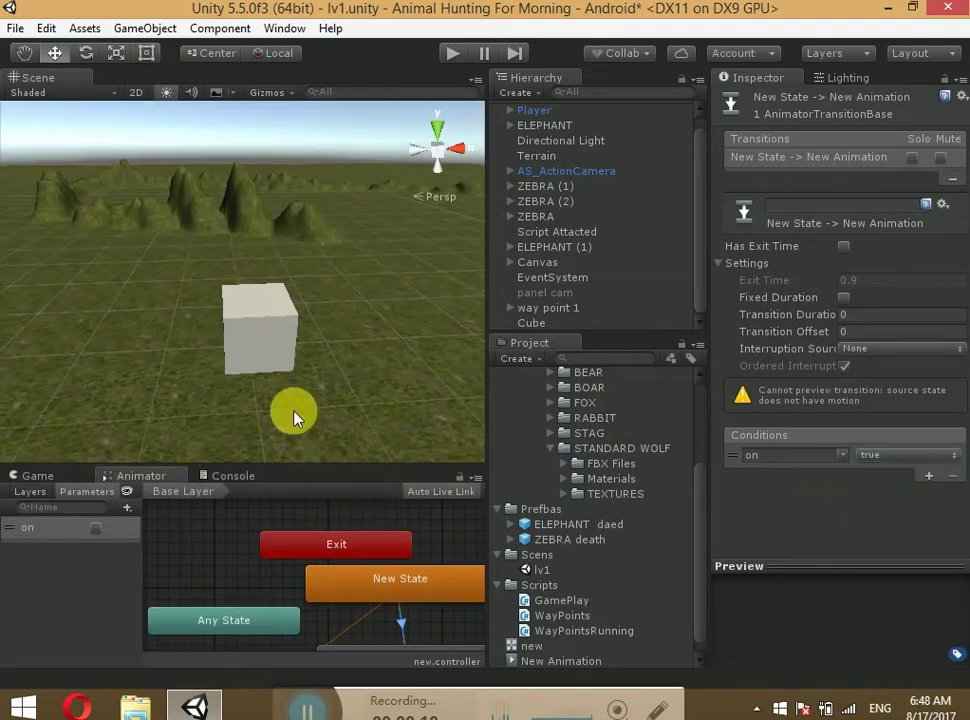
{"action": "left_click", "coordinate": [455, 57]}
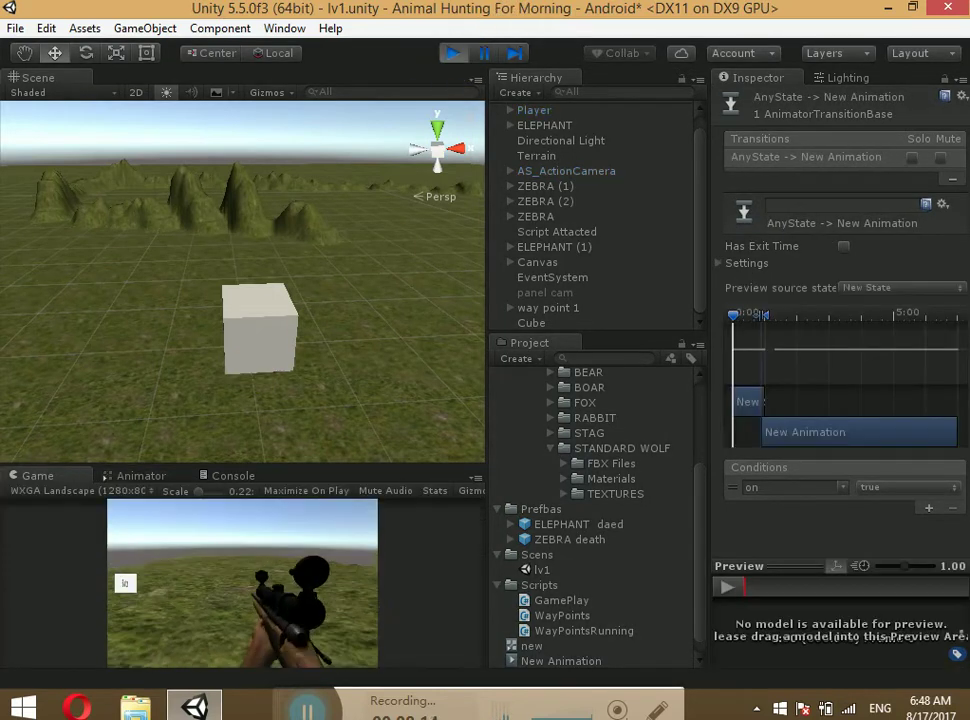
While playing, tick the 'on' parameter so the cube switches to New Animation.
{"action": "left_click", "coordinate": [145, 478]}
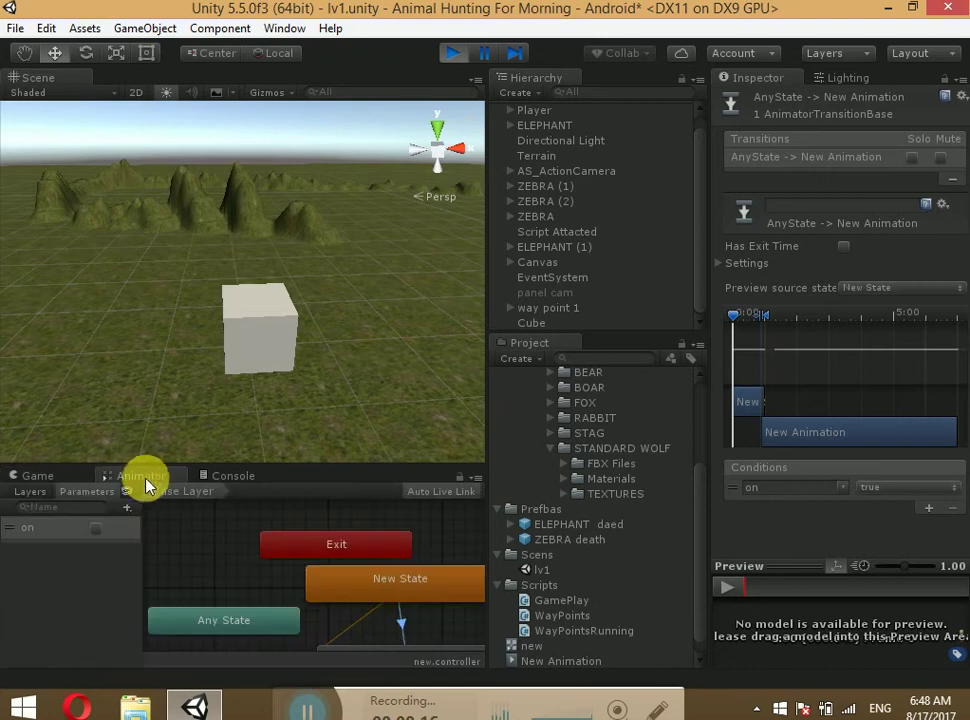
{"action": "left_click", "coordinate": [99, 530]}
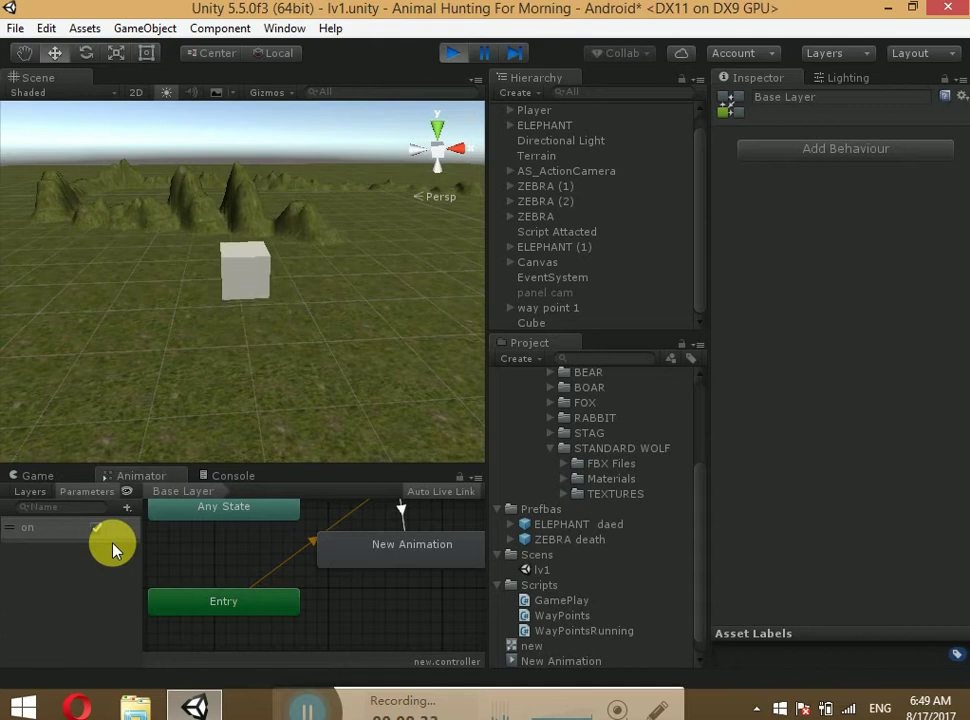
Stop Play mode, enlarge the Animator panel, and inspect the GamePlay script and Cube's components.
{"action": "left_click", "coordinate": [452, 53]}
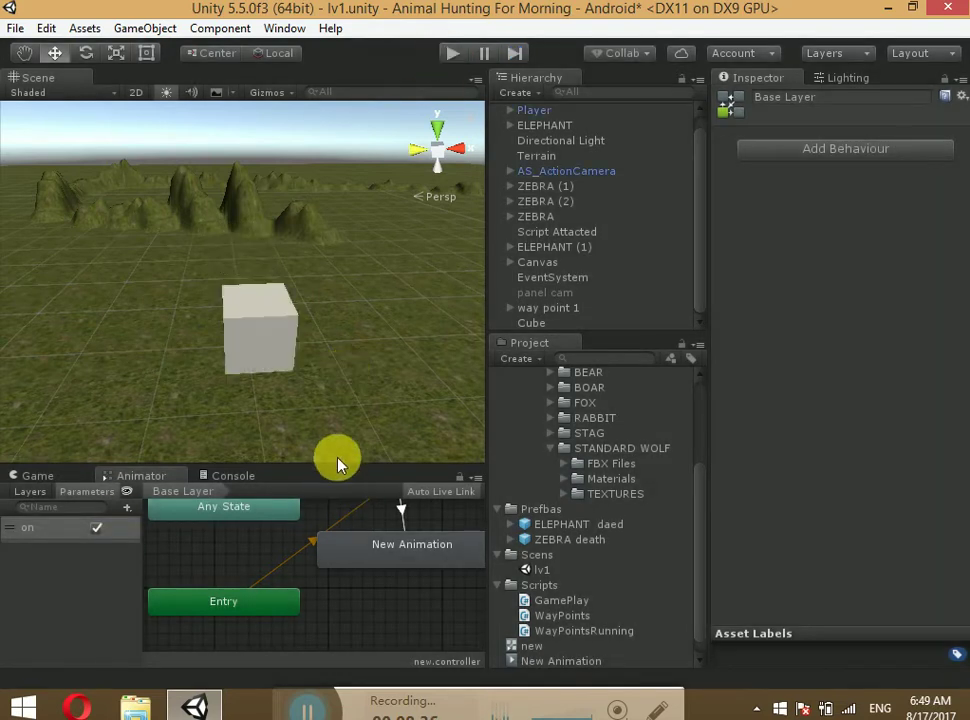
{"action": "left_click_drag", "start_coordinate": [345, 467], "coordinate": [349, 323]}
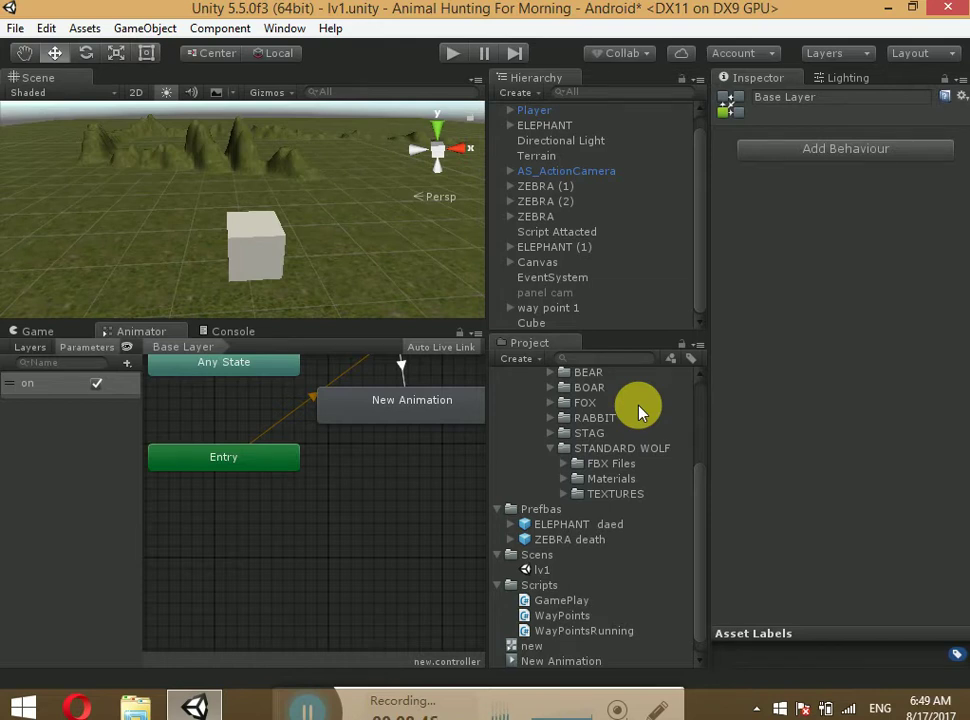
{"action": "scroll", "coordinate": [645, 440], "scroll_direction": "down", "scroll_amount": 1}
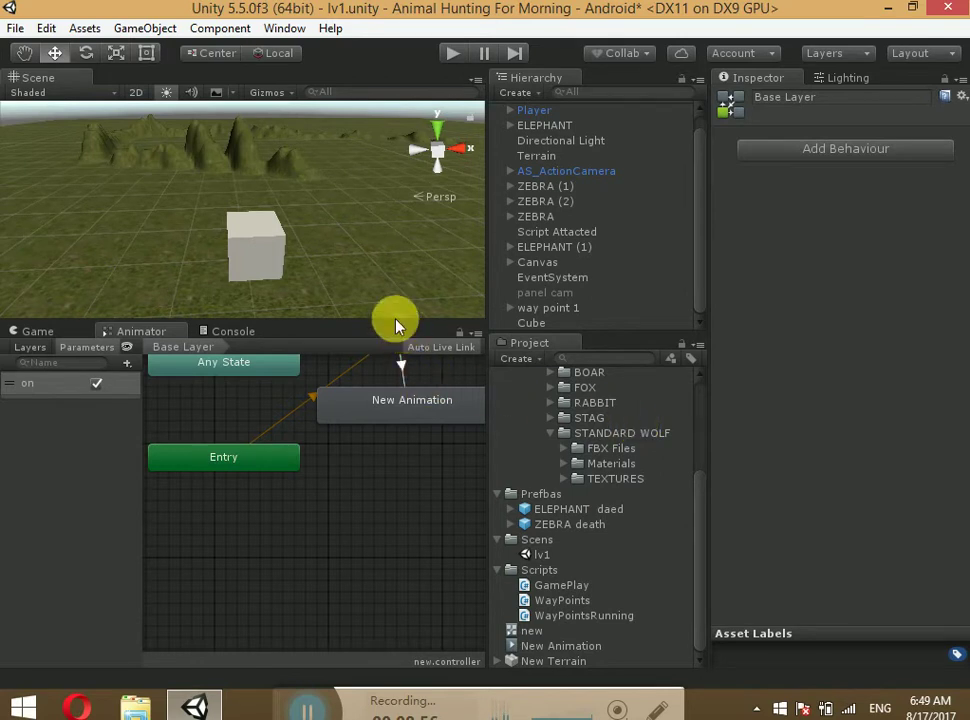
{"action": "left_click", "coordinate": [558, 587]}
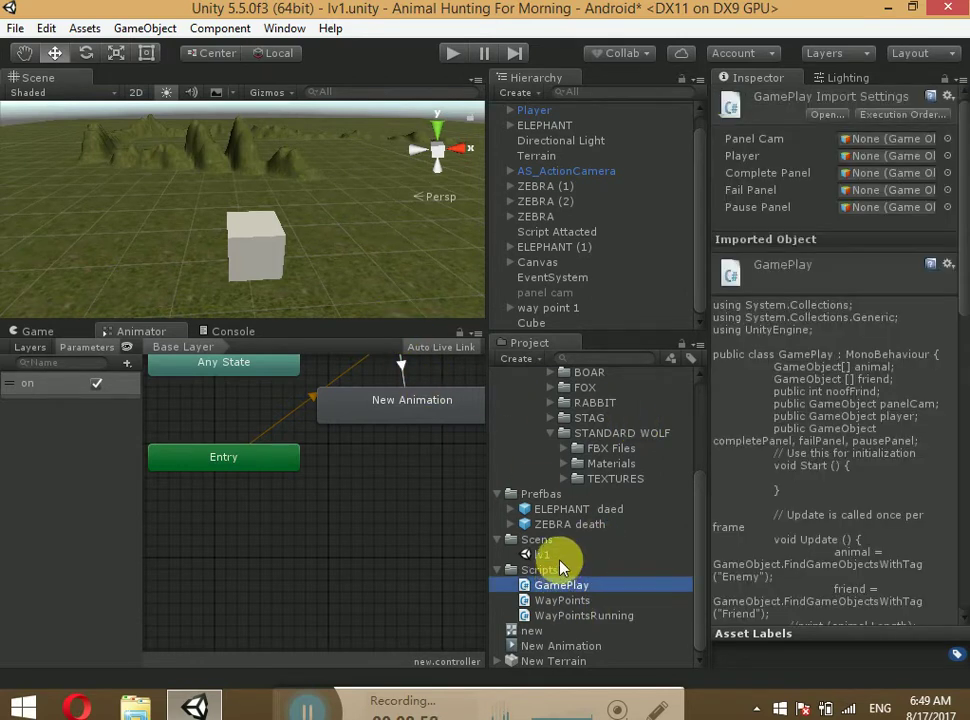
{"action": "left_click", "coordinate": [533, 324]}
Create a C# script in the Scripts folder, then delete the default NewBehaviourScript asset.
{"action": "scroll", "coordinate": [893, 405], "scroll_direction": "down", "scroll_amount": 5}
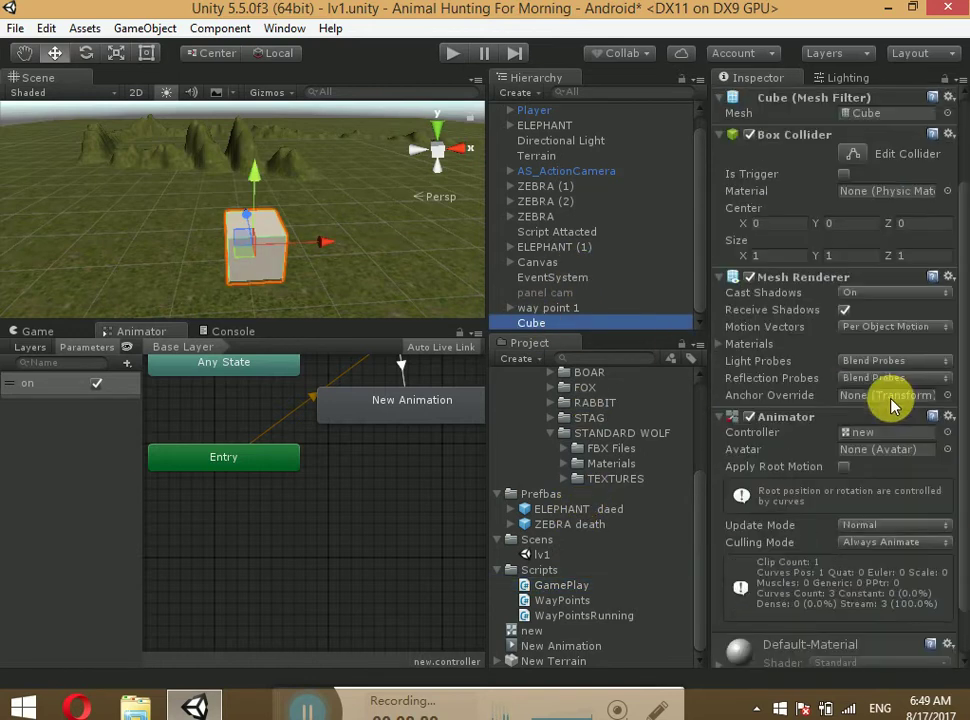
{"action": "scroll", "coordinate": [885, 410], "scroll_direction": "down", "scroll_amount": 3}
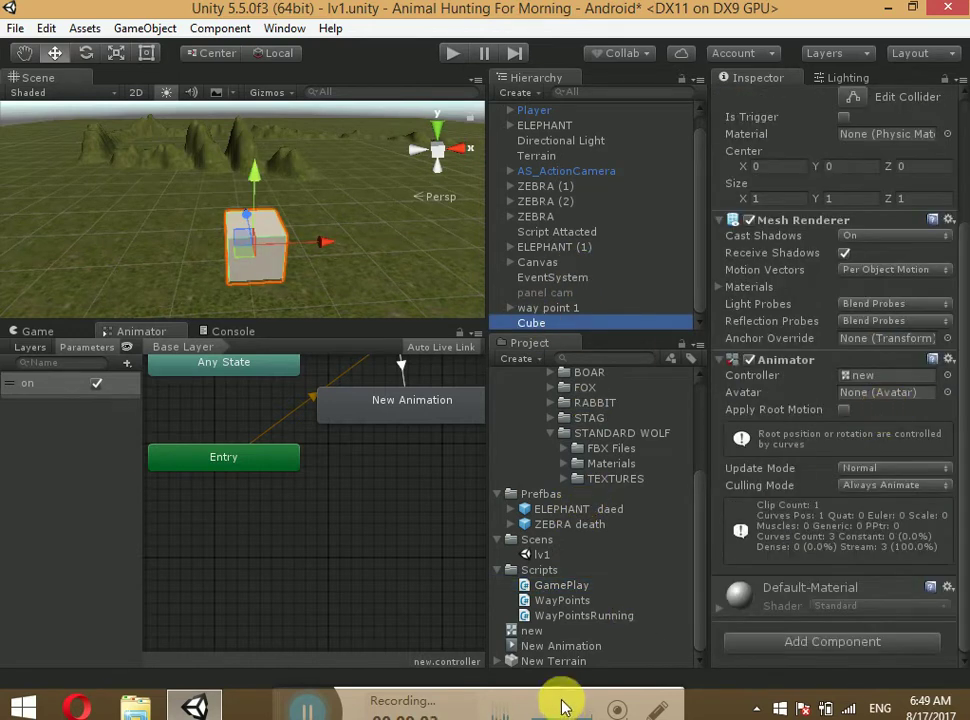
{"action": "right_click", "coordinate": [533, 572]}
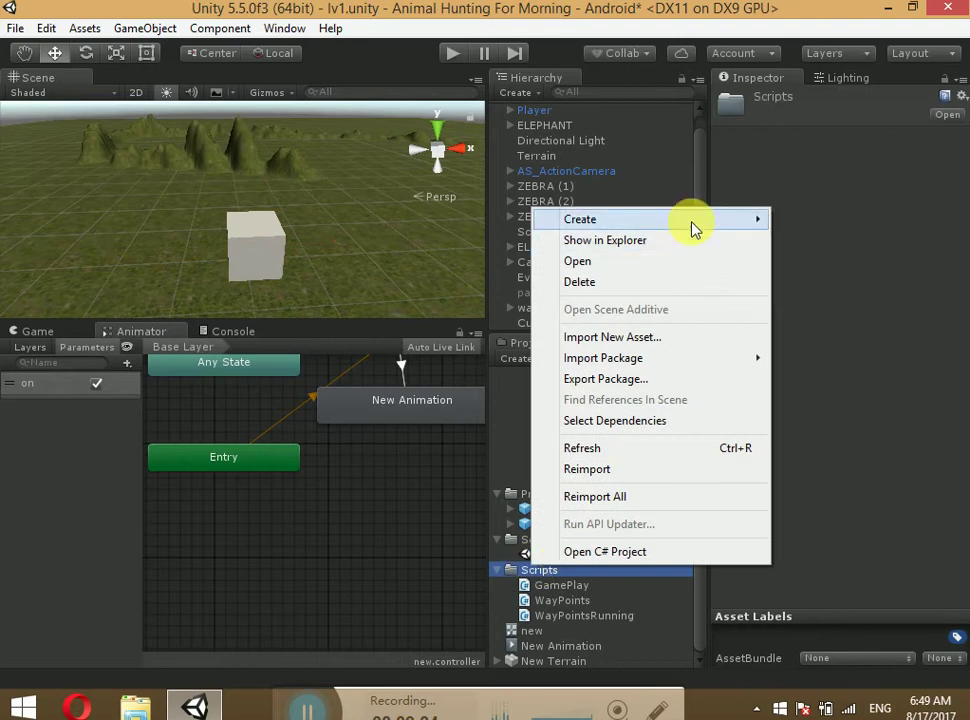
{"action": "mouse_move", "coordinate": [697, 224]}
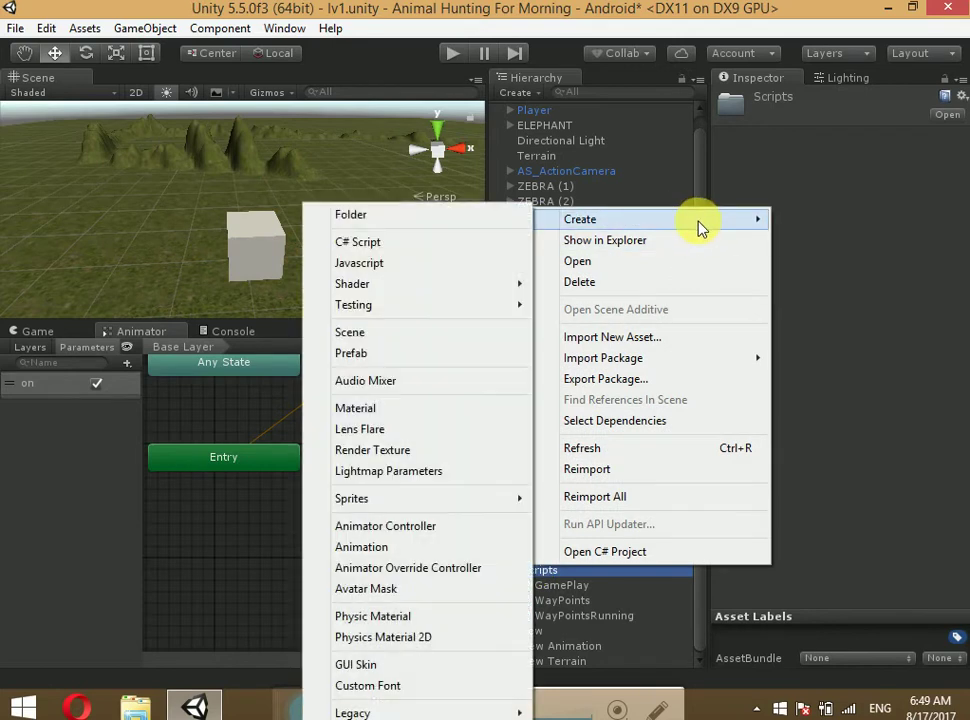
{"action": "left_click", "coordinate": [455, 242]}
{"action": "left_click", "coordinate": [536, 155]}
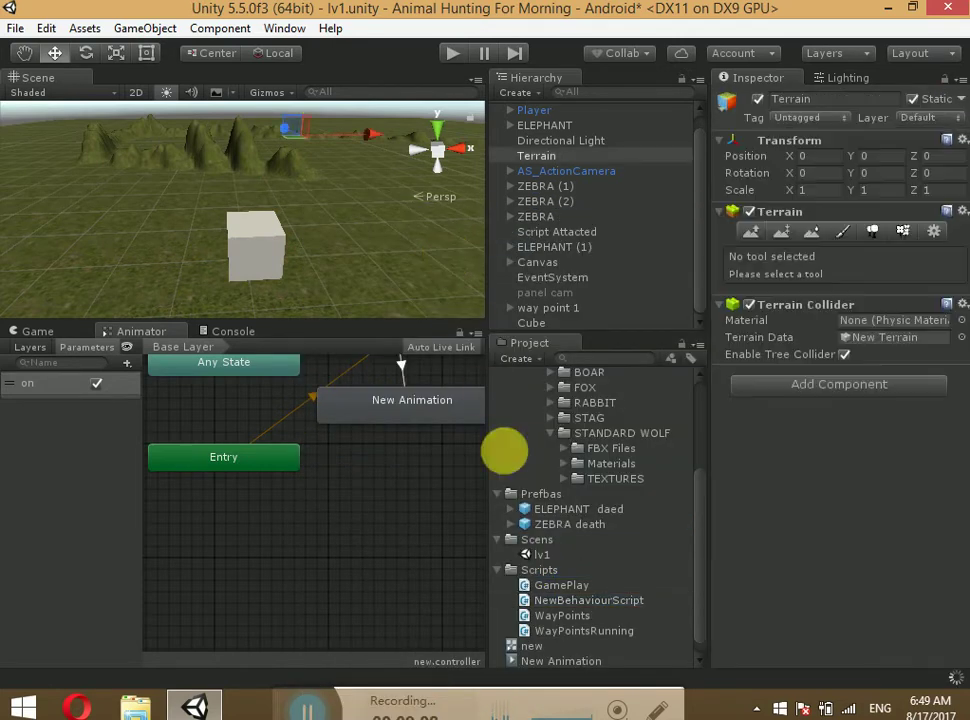
{"action": "left_click", "coordinate": [617, 588]}
{"action": "left_click", "coordinate": [622, 603]}
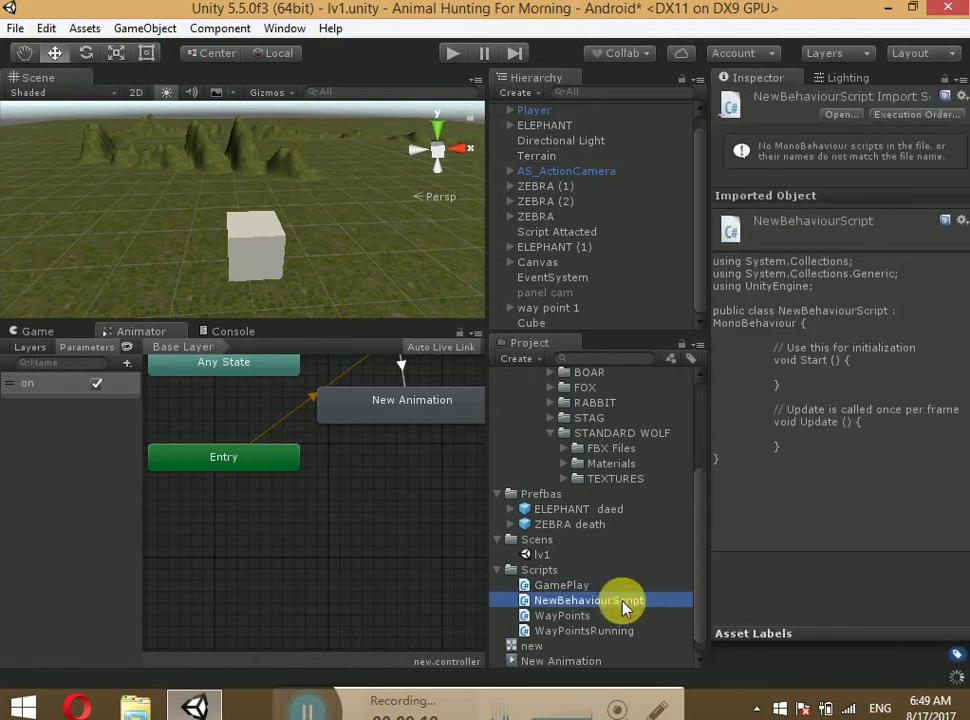
{"action": "key", "text": "Delete"}
{"action": "key", "text": "Return"}
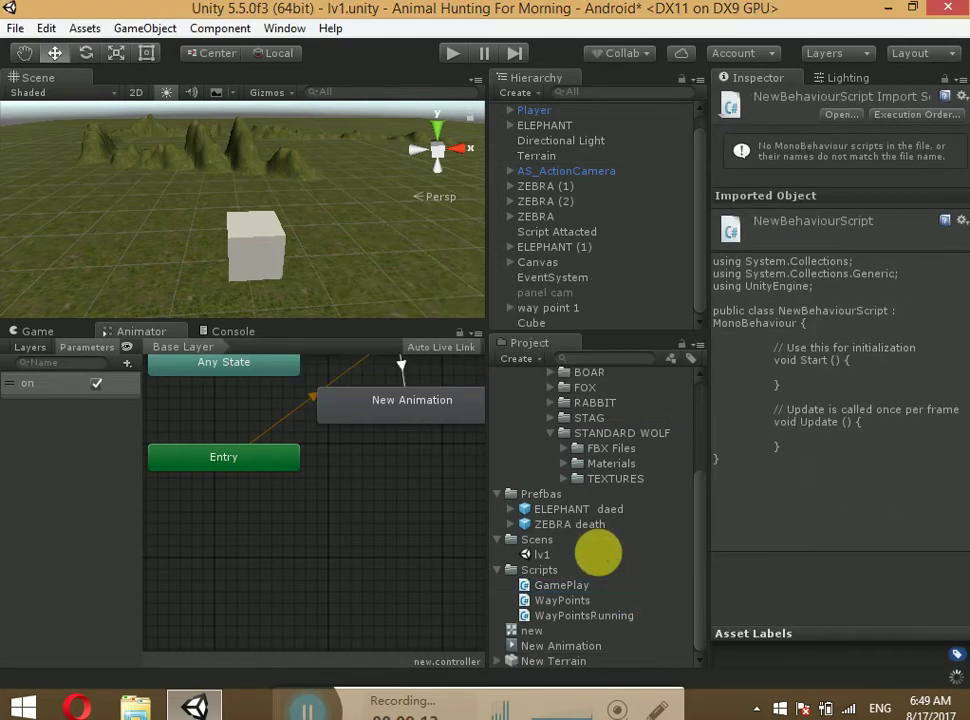
Create another C# script in Scripts and name it Animator.
{"action": "right_click", "coordinate": [567, 570]}
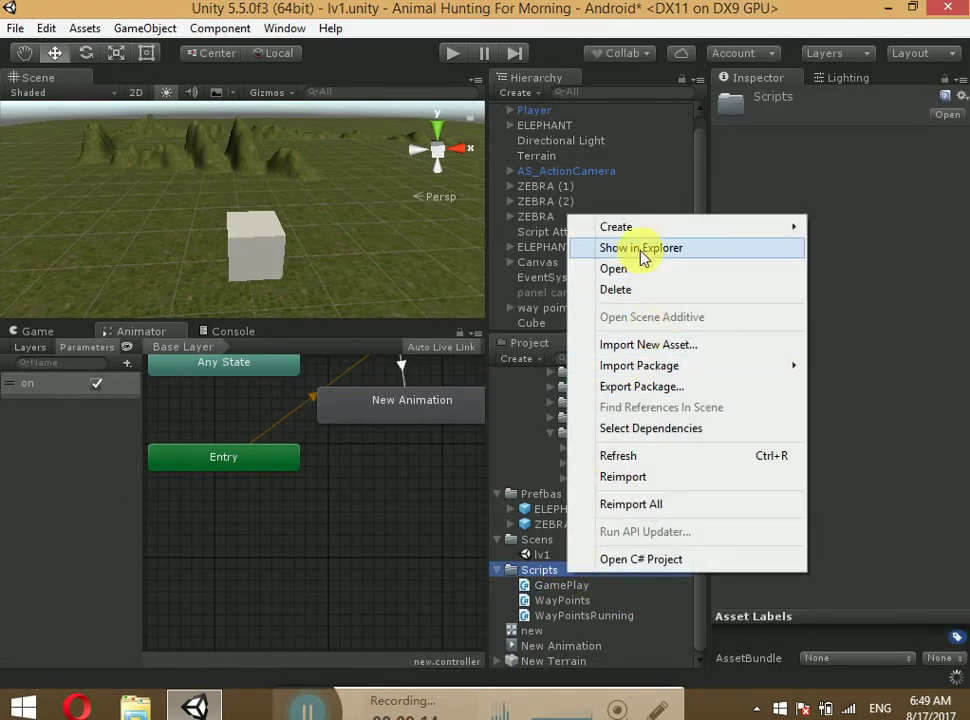
{"action": "mouse_move", "coordinate": [637, 240]}
{"action": "left_click", "coordinate": [526, 238]}
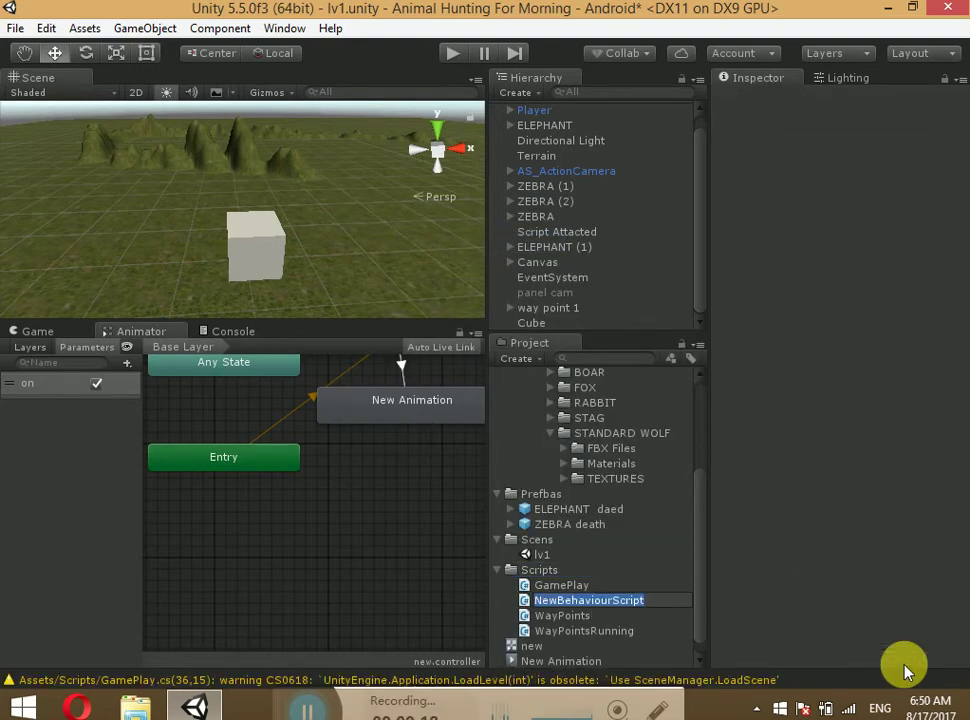
{"action": "type", "text": "Anim"}
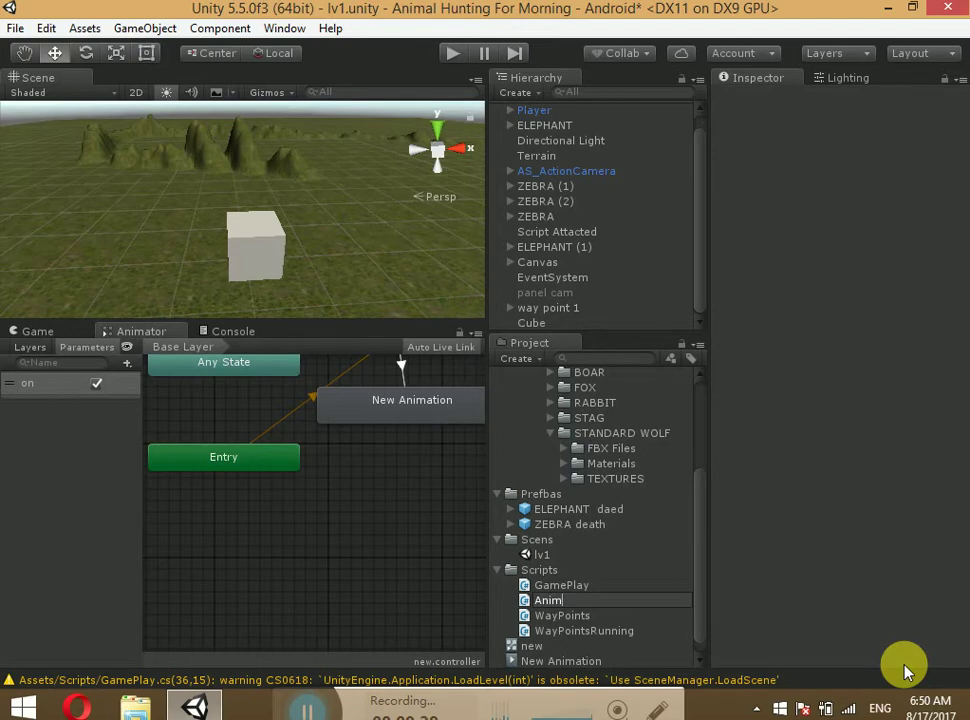
{"action": "type", "text": "ator"}
{"action": "key", "text": "Return"}
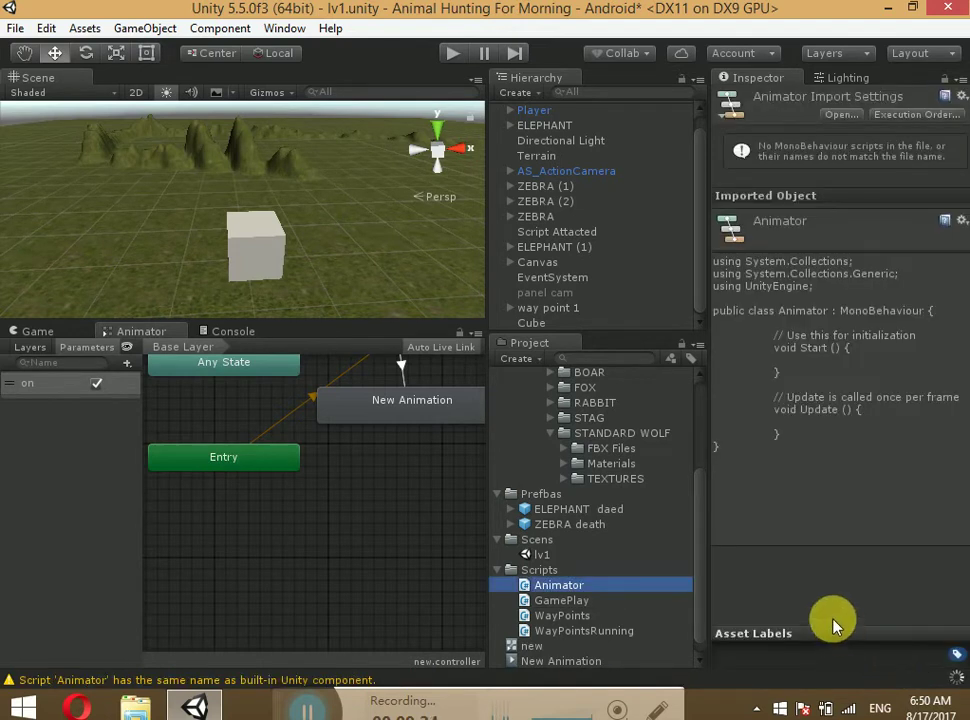
Drag the Animator script onto the selected Cube, then open Animator.cs for editing.
{"action": "left_click", "coordinate": [545, 322]}
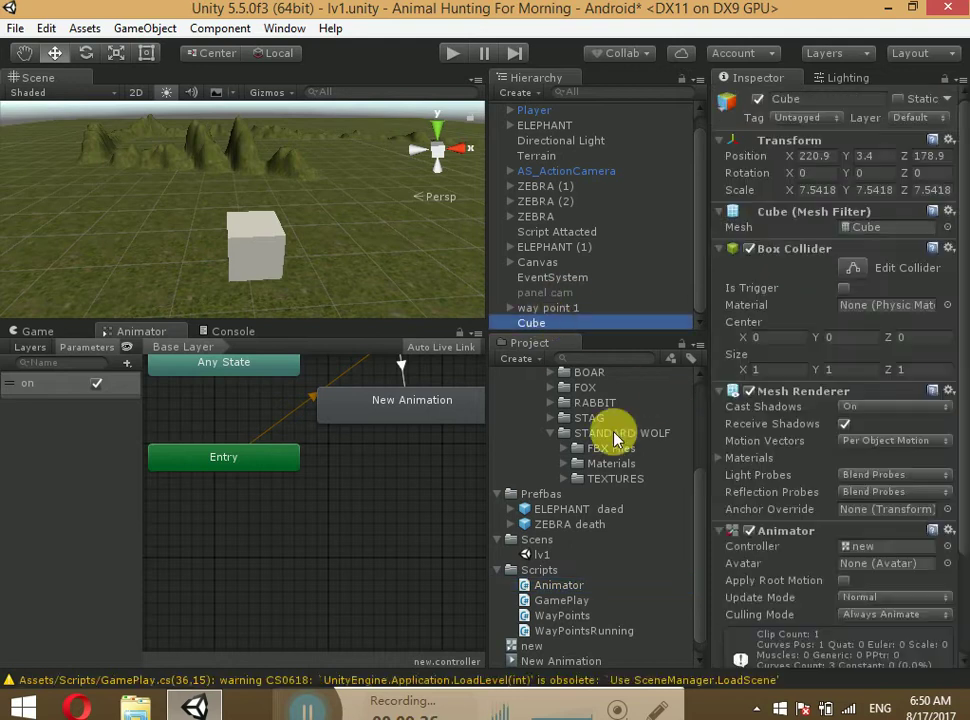
{"action": "scroll", "coordinate": [747, 553], "scroll_direction": "down", "scroll_amount": 3}
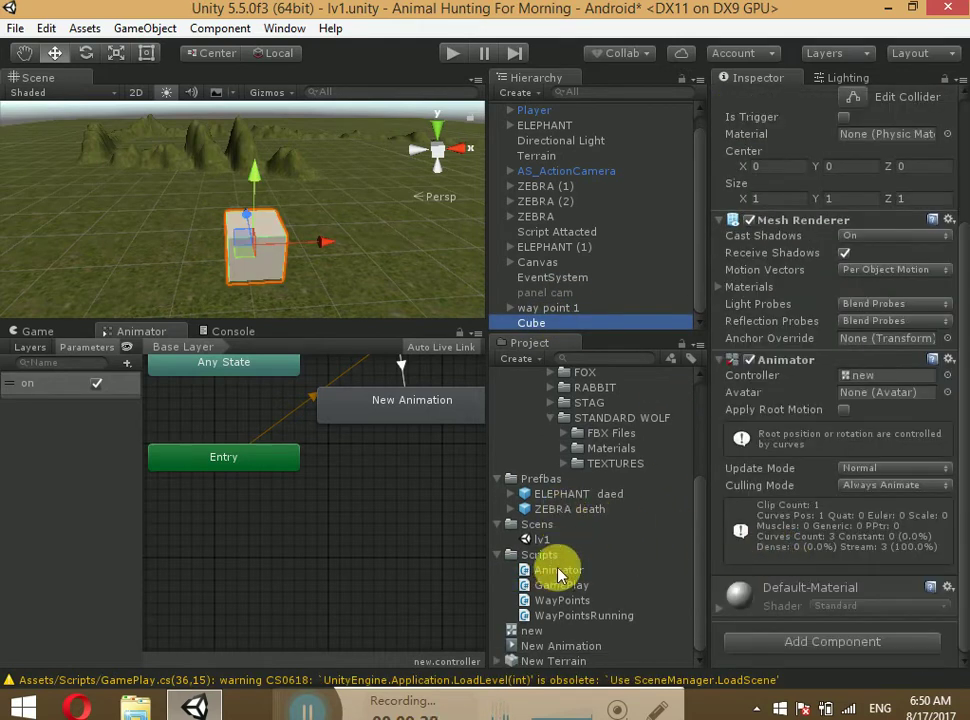
{"action": "left_click_drag", "start_coordinate": [556, 583], "coordinate": [838, 665]}
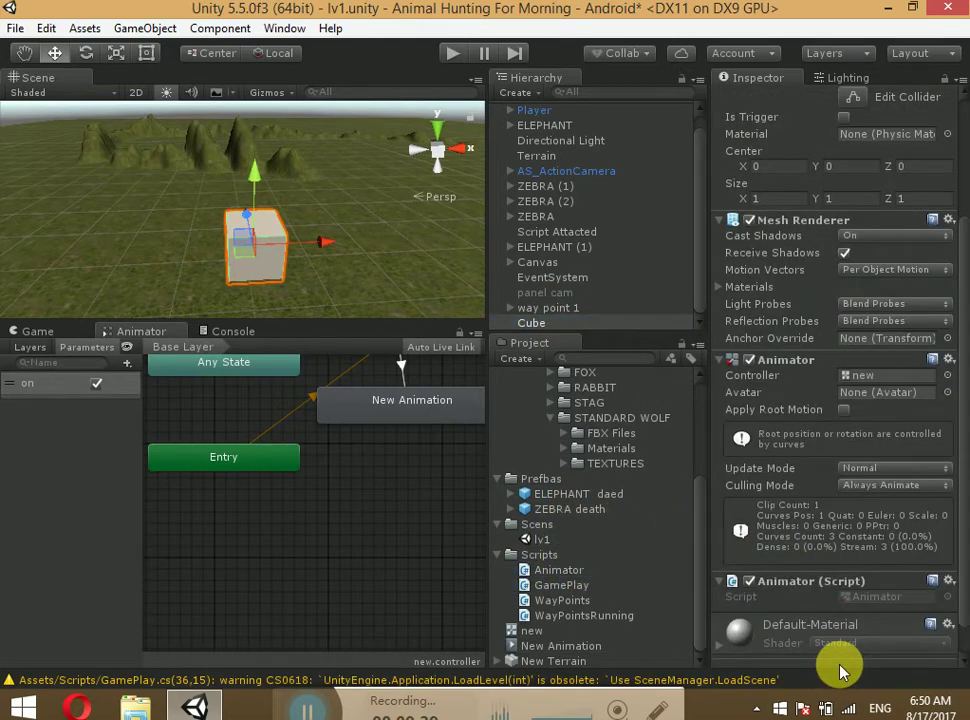
{"action": "left_click", "coordinate": [861, 600]}
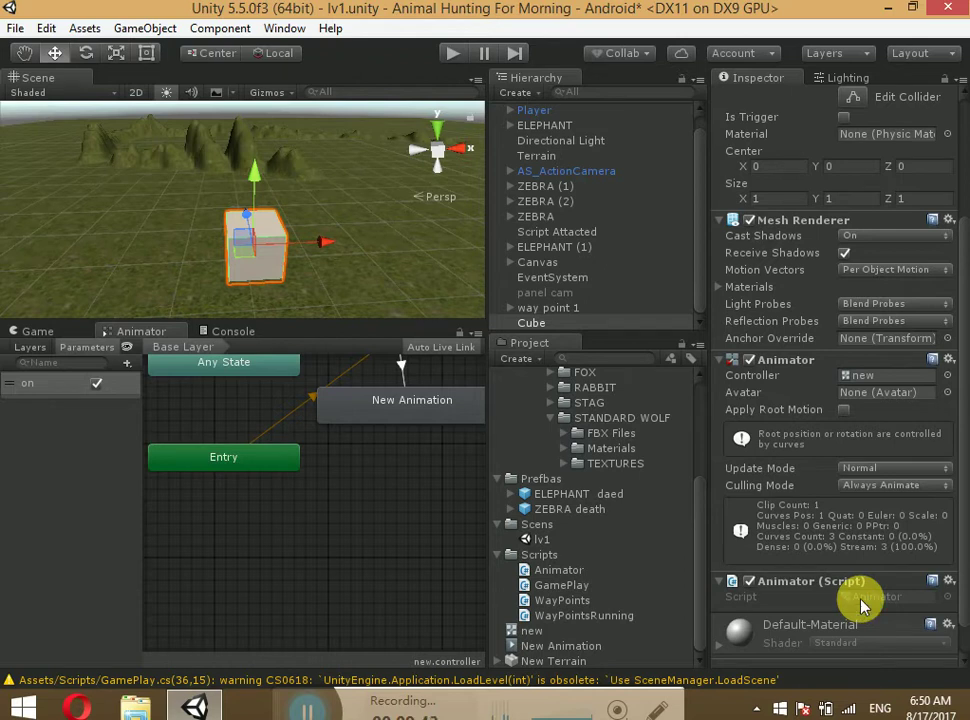
{"action": "double_click", "coordinate": [862, 605]}
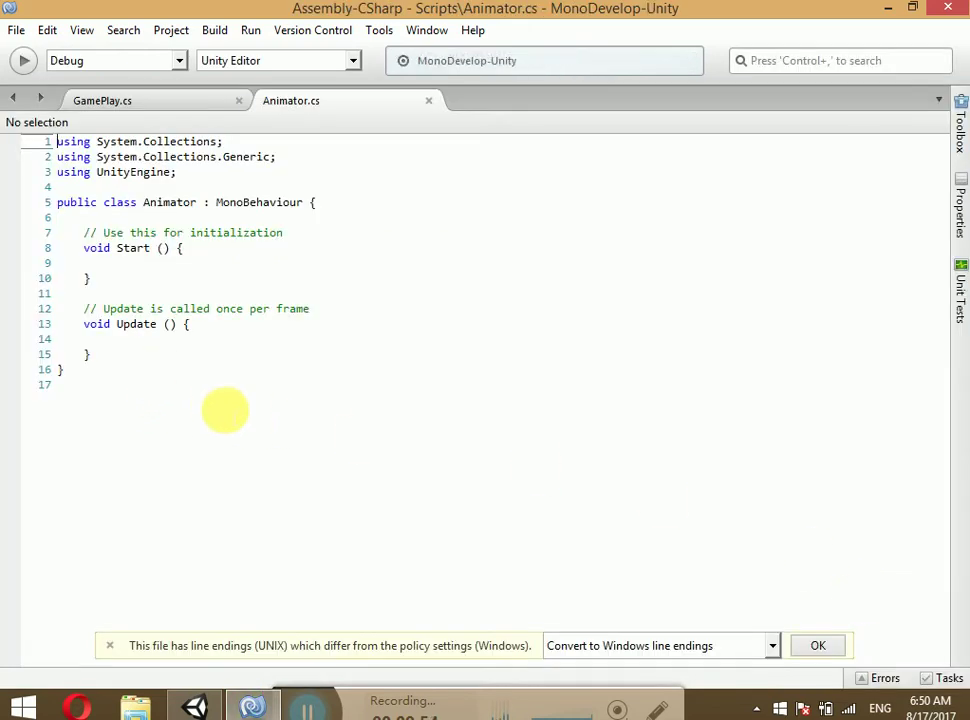
Scroll to the top of Animator.cs and place the cursor on empty line 6.
{"action": "scroll", "coordinate": [225, 410], "scroll_direction": "up", "scroll_amount": 3, "text": "ctrl"}
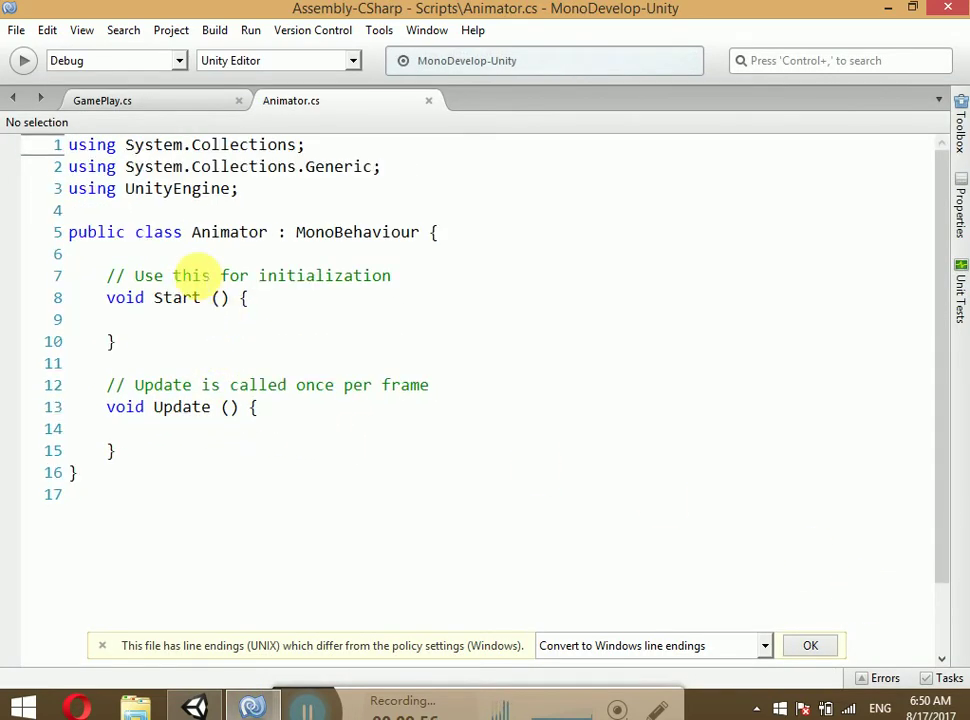
{"action": "left_click", "coordinate": [145, 254]}
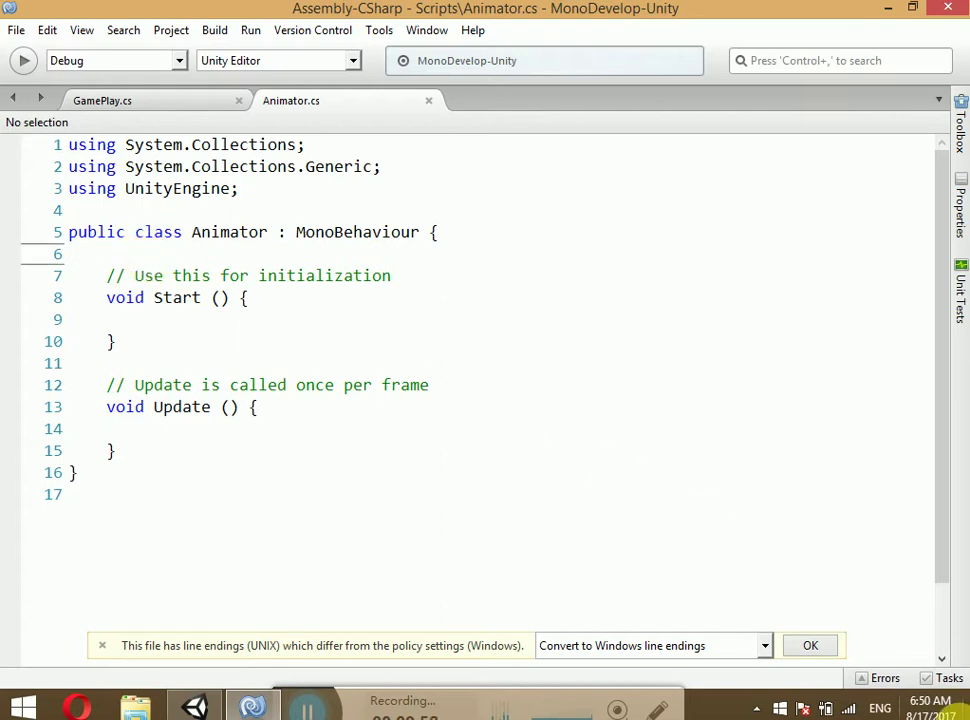
{"action": "mouse_move", "coordinate": [955, 706]}
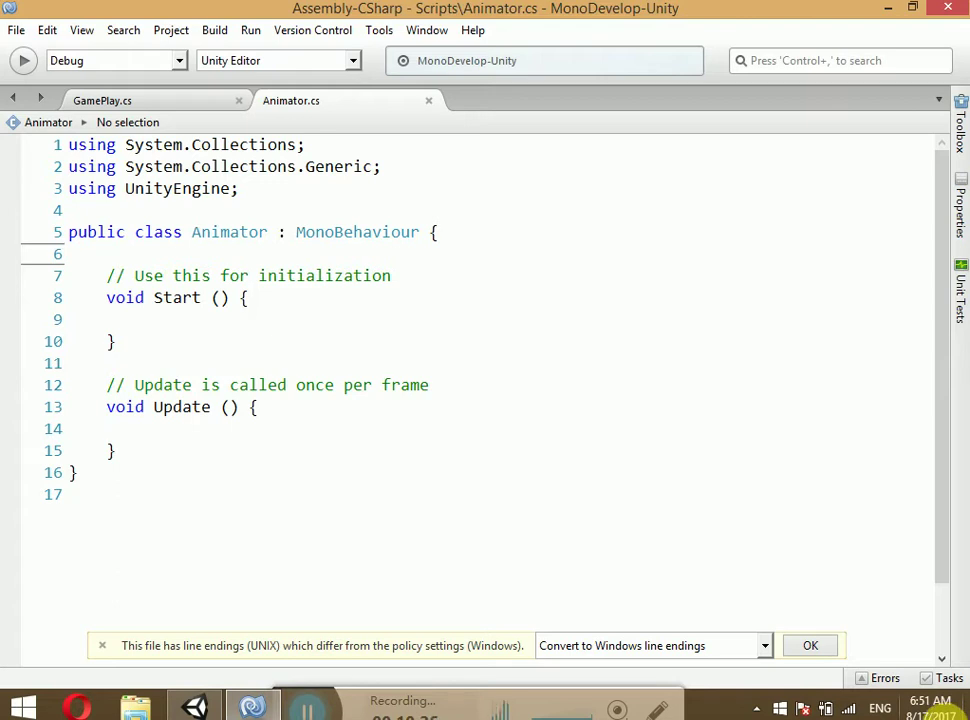
{"action": "type", "text": "Anim"}
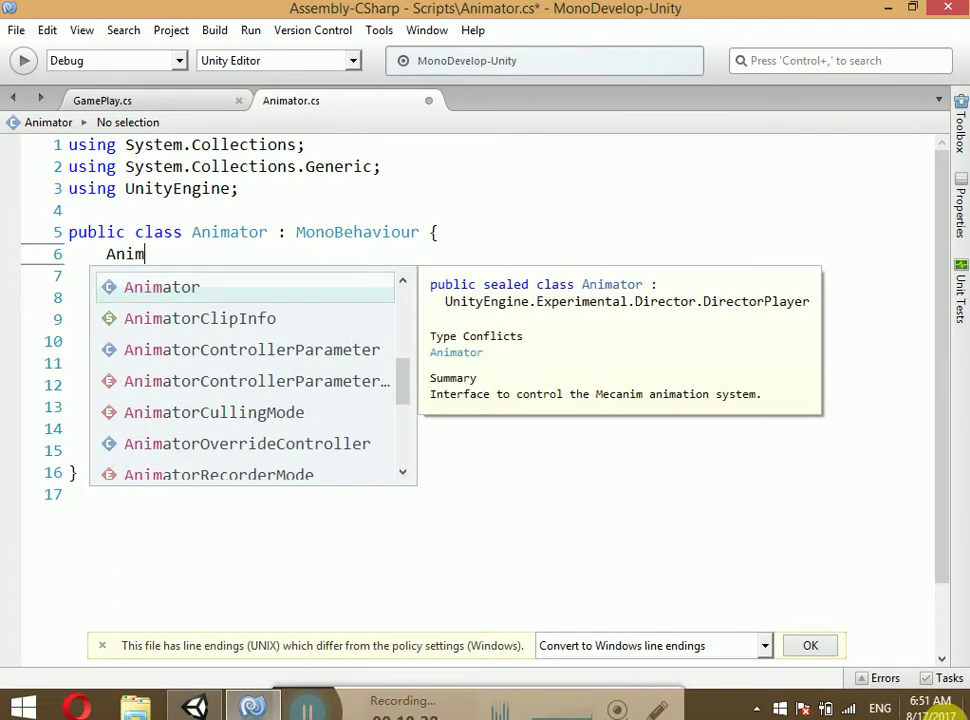
{"action": "key", "text": "Return"}
{"action": "type", "text": "nim;"}
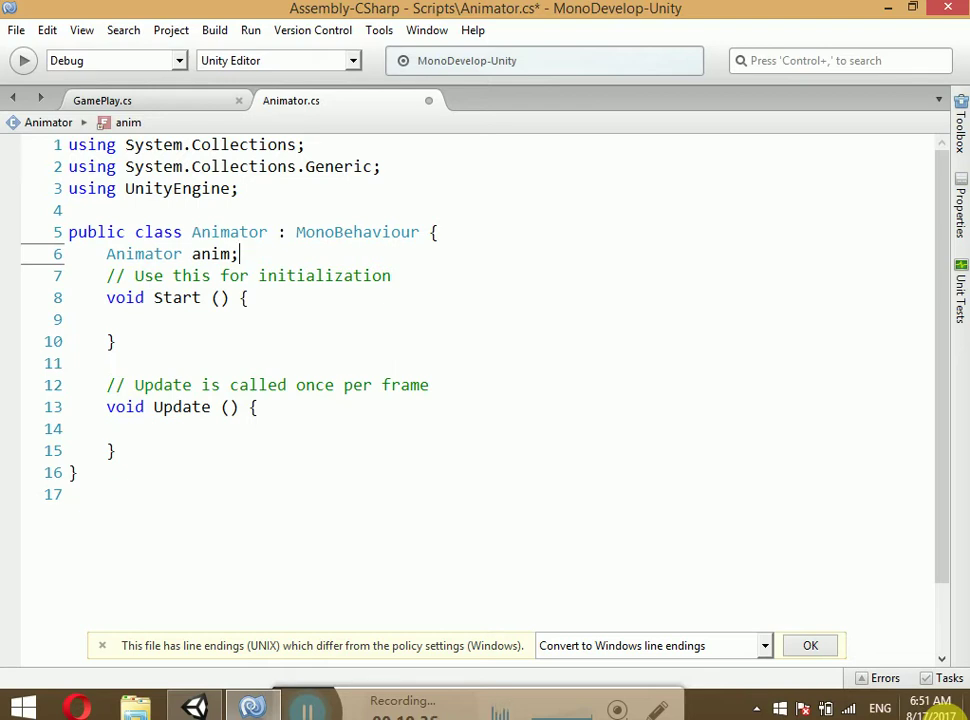
{"action": "left_click", "coordinate": [160, 320]}
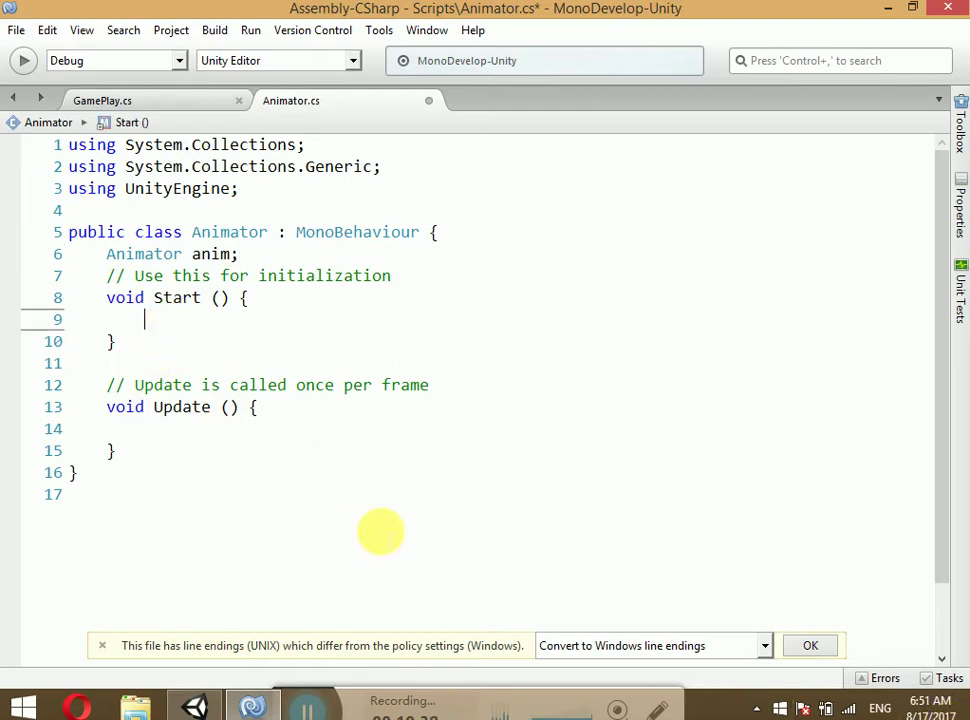
{"action": "type", "text": "ani"}
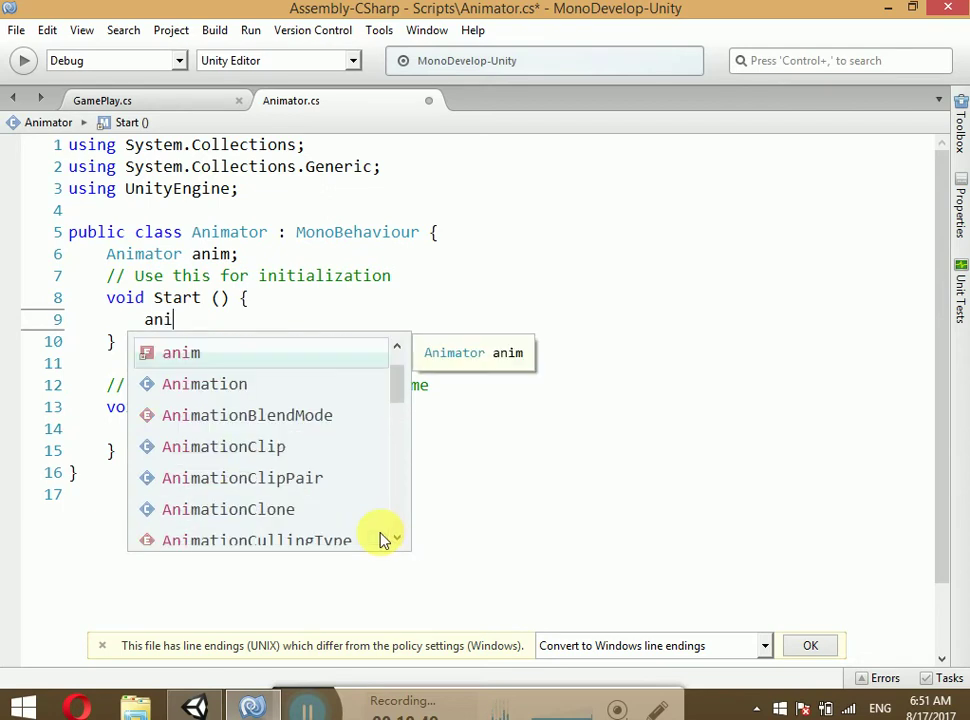
{"action": "type", "text": "m = "}
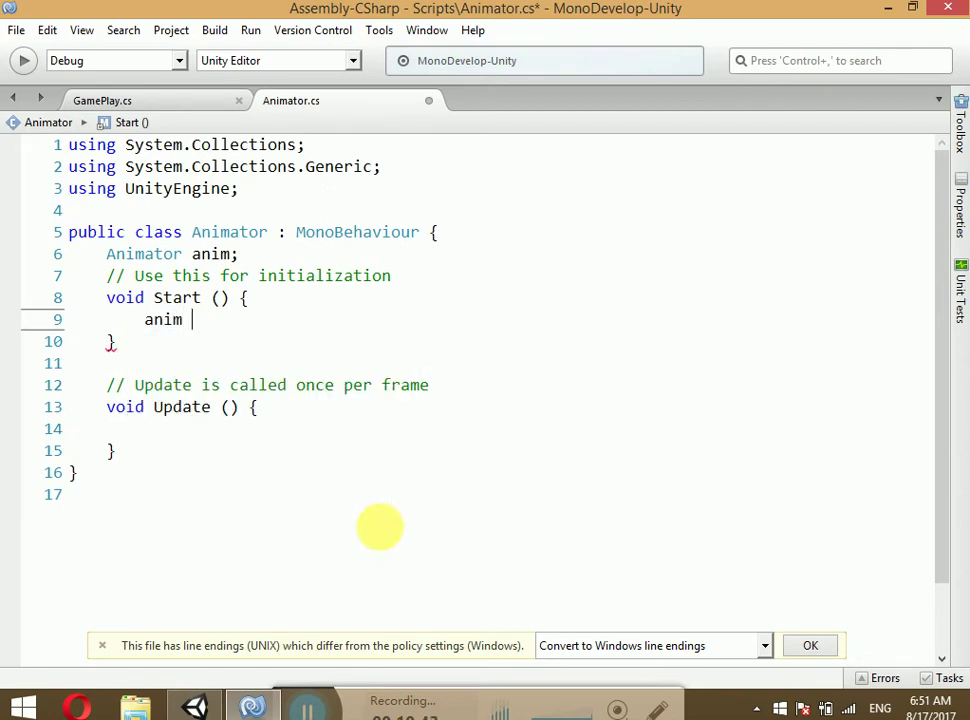
{"action": "type", "text": "G"}
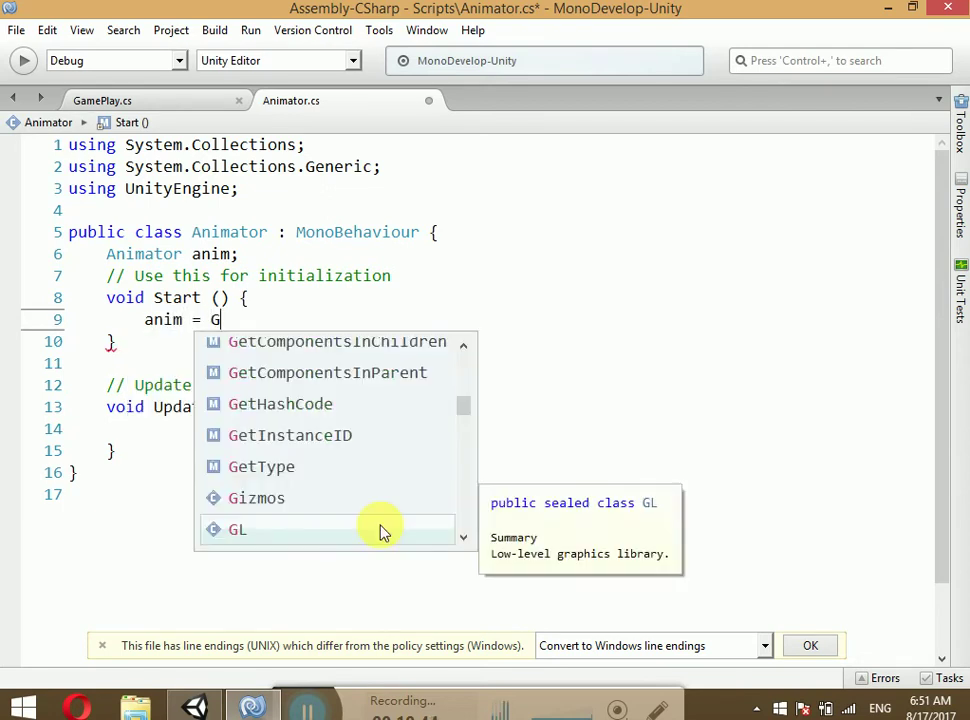
{"action": "type", "text": "etc"}
{"action": "key", "text": "Return"}
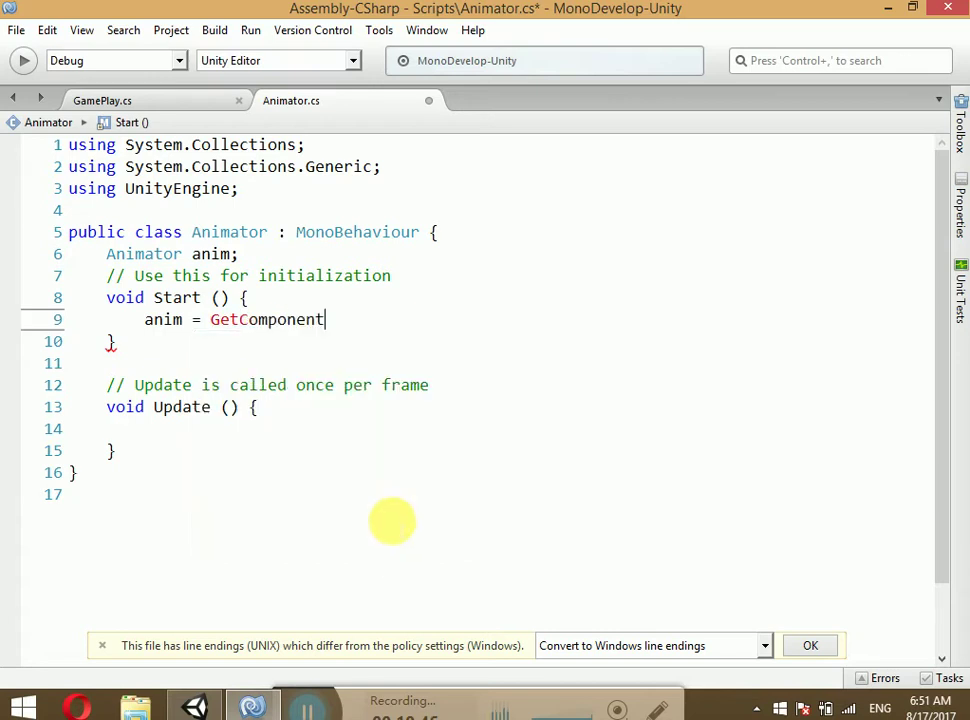
{"action": "type", "text": "<A"}
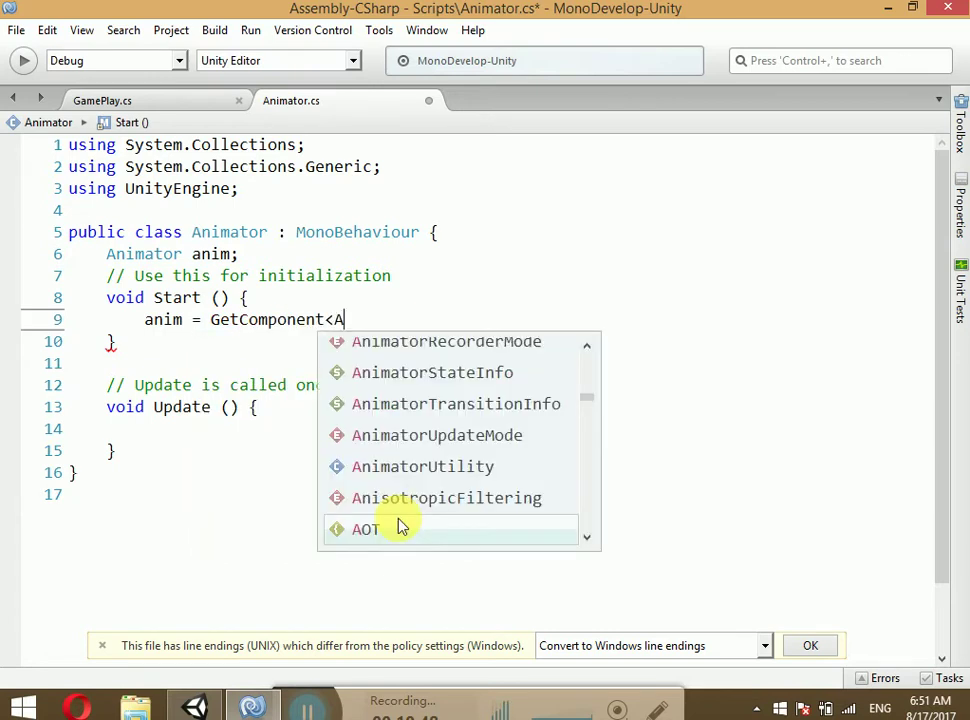
{"action": "type", "text": "nima"}
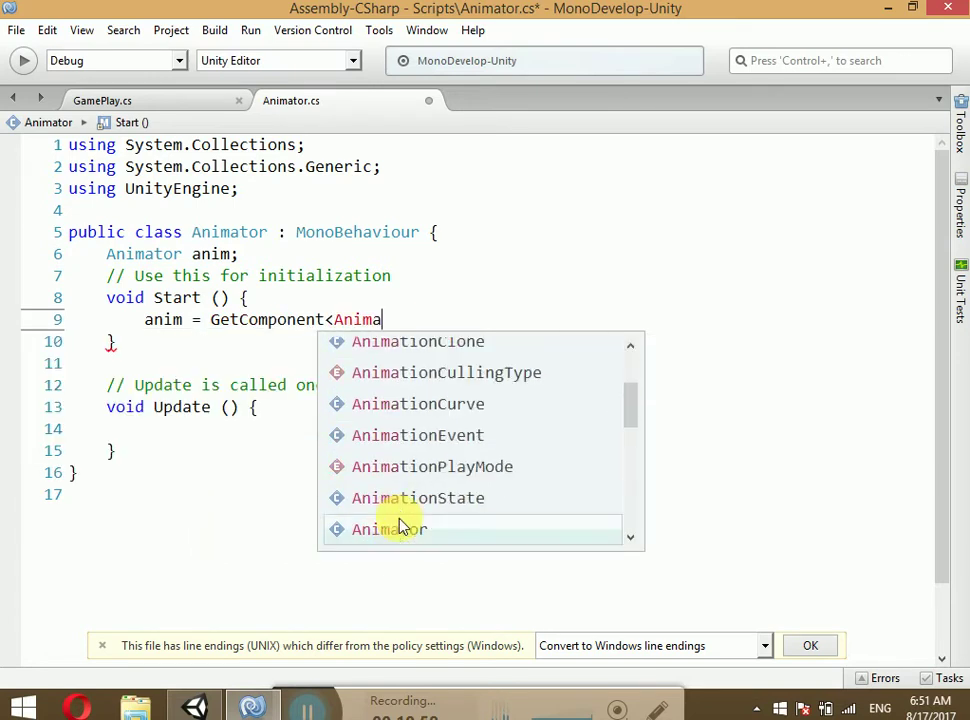
{"action": "type", "text": "t"}
{"action": "key", "text": "Return"}
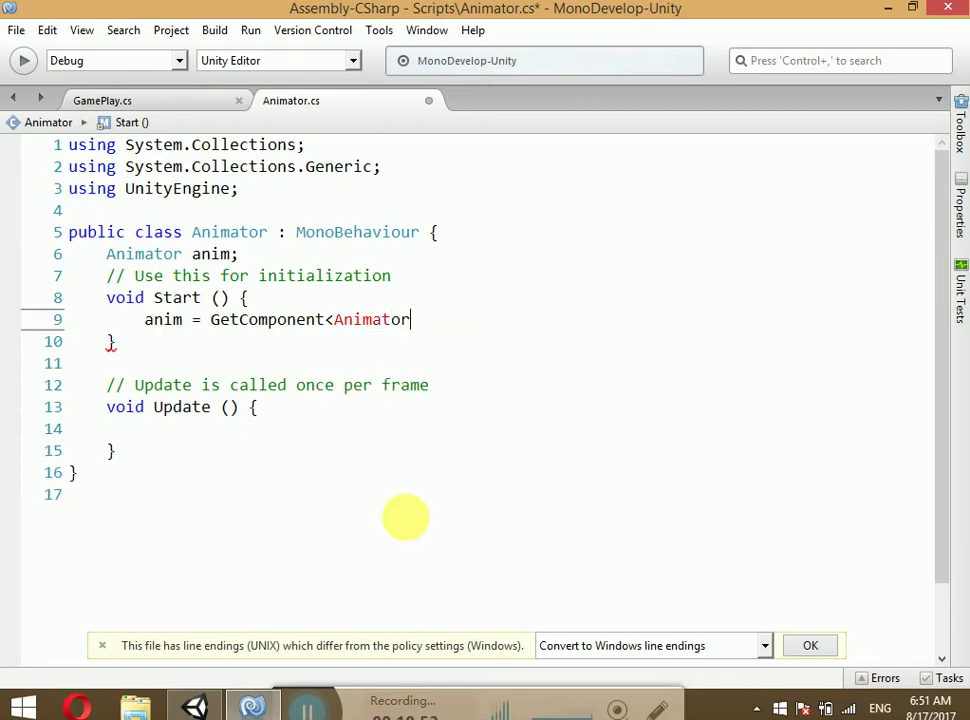
{"action": "type", "text": "> ()"}
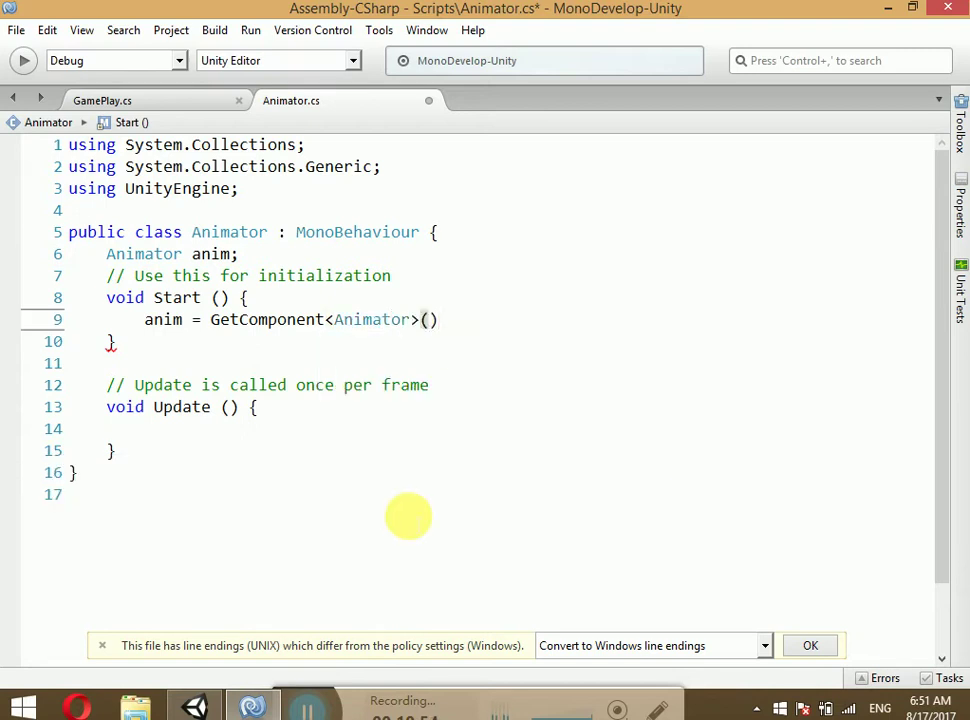
{"action": "type", "text": ";"}
{"action": "key", "text": "ctrl+s"}
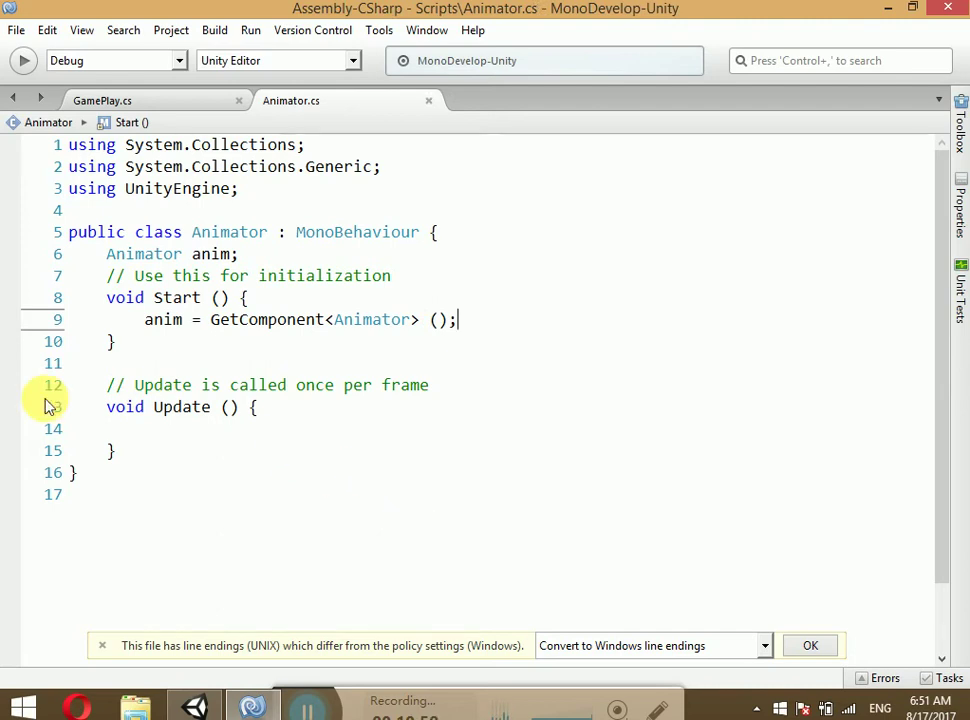
{"action": "double_click", "coordinate": [136, 254]}
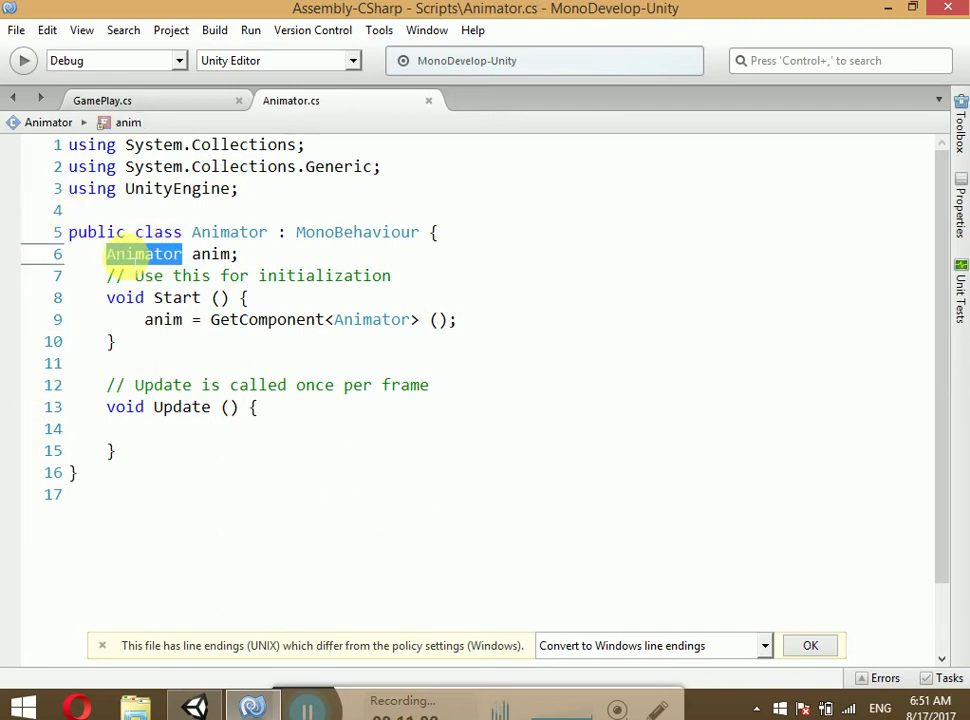
{"action": "double_click", "coordinate": [210, 254]}
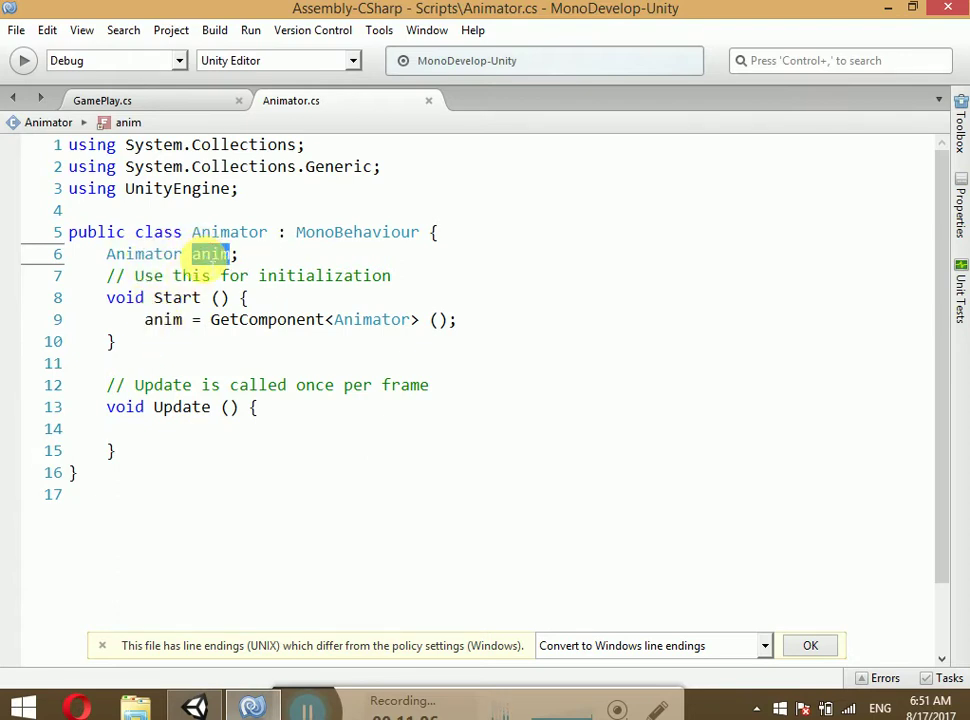
{"action": "double_click", "coordinate": [162, 320]}
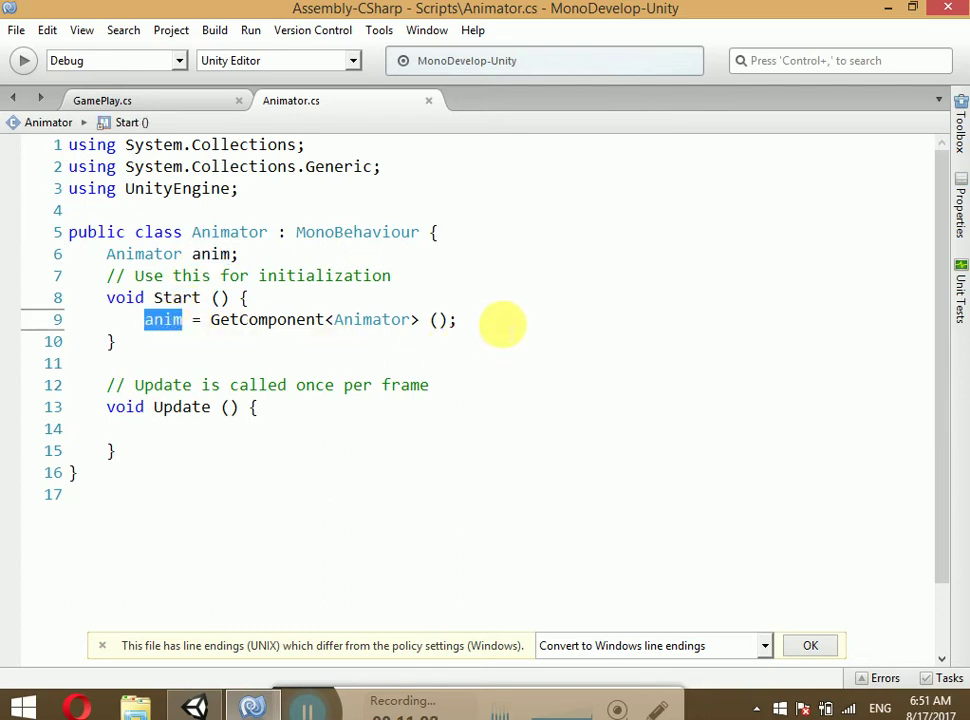
{"action": "left_click_drag", "start_coordinate": [458, 320], "coordinate": [230, 320]}
{"action": "double_click", "coordinate": [167, 318]}
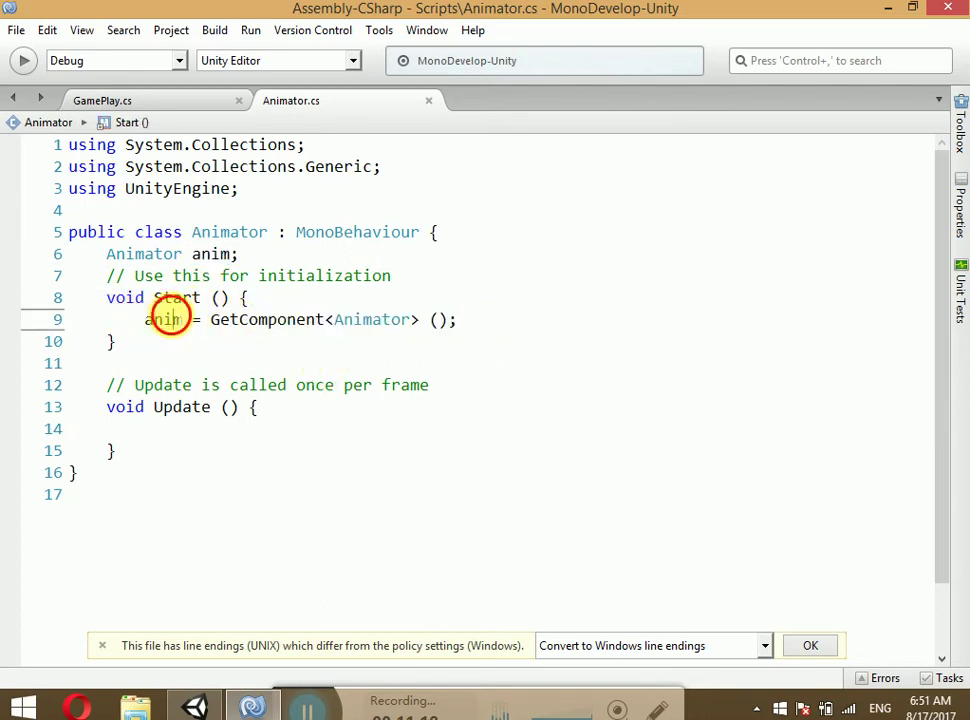
{"action": "mouse_move", "coordinate": [116, 341]}
{"action": "left_mouse_down"}
{"action": "mouse_move", "coordinate": [348, 318]}
{"action": "mouse_move", "coordinate": [268, 320]}
{"action": "left_mouse_up"}
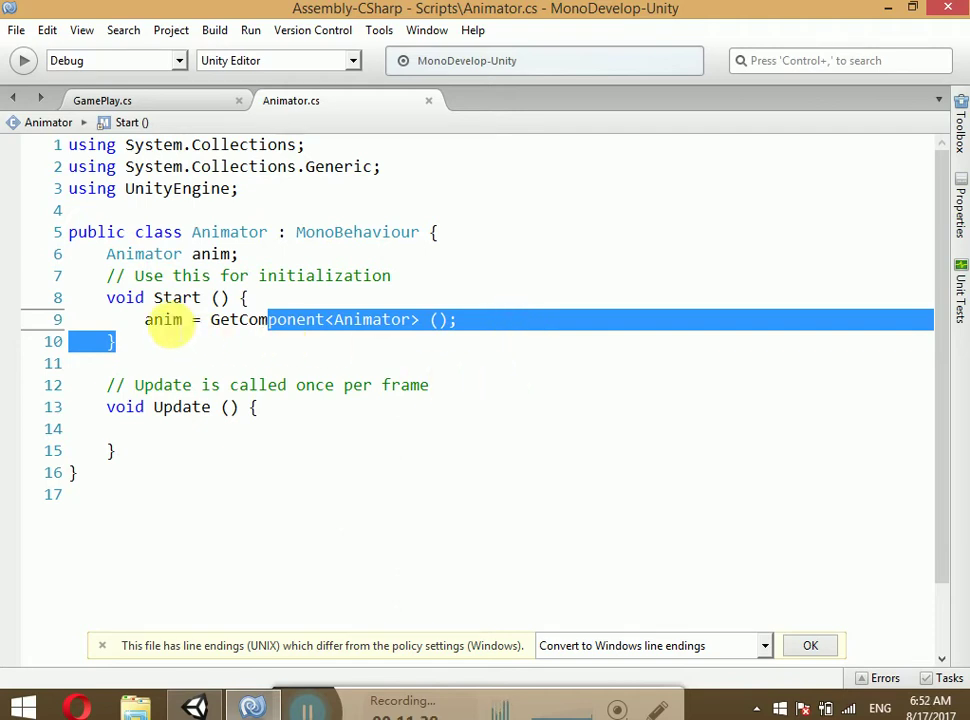
{"action": "double_click", "coordinate": [163, 320]}
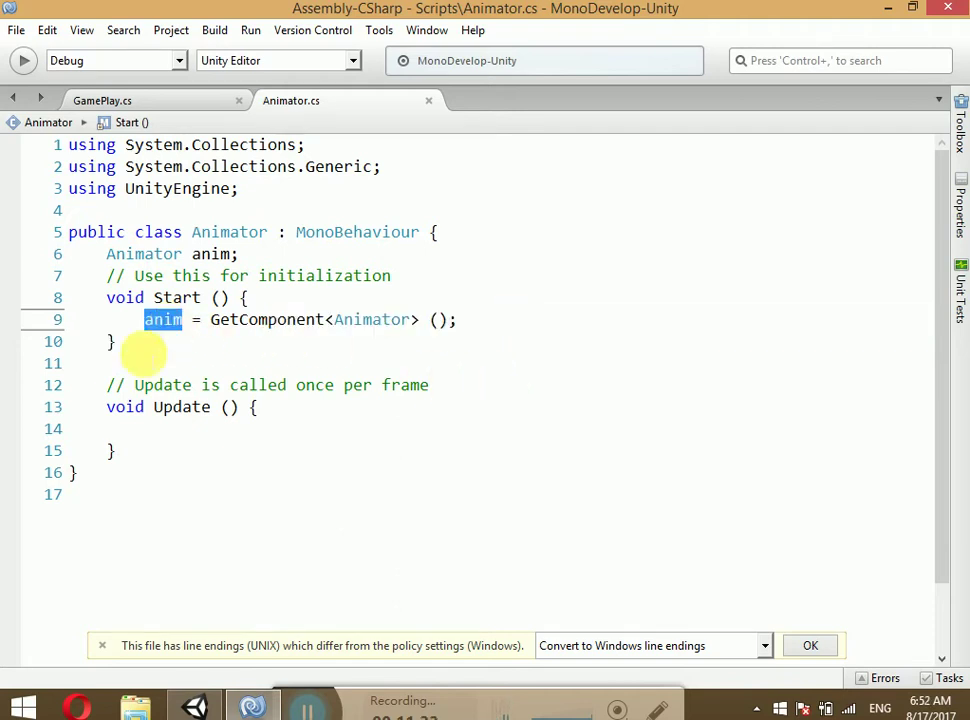
{"action": "left_click", "coordinate": [117, 450]}
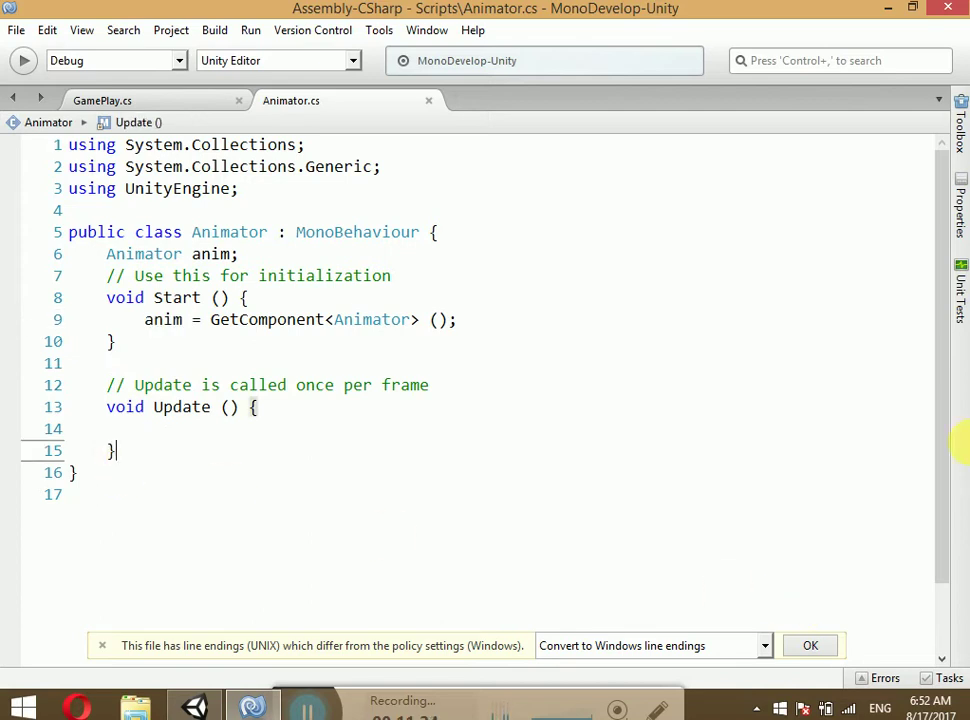
Add an empty public void clickme() method below Update, with an indented line inside it.
{"action": "key", "text": "Return"}
{"action": "key", "text": "Return"}
{"action": "type", "text": "pu"}
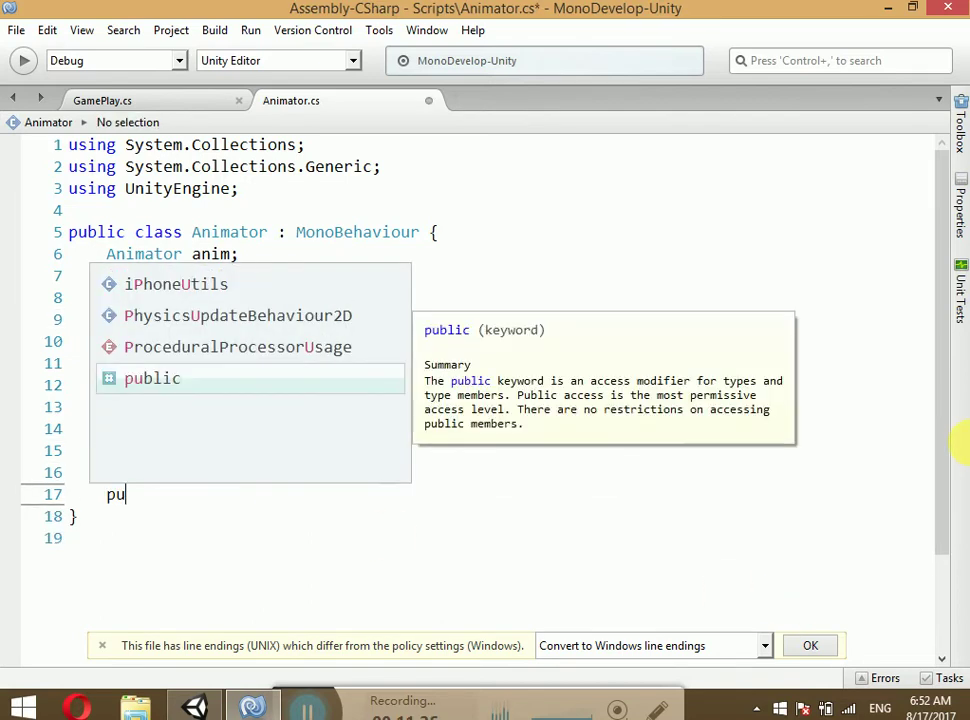
{"action": "type", "text": "blic void cl"}
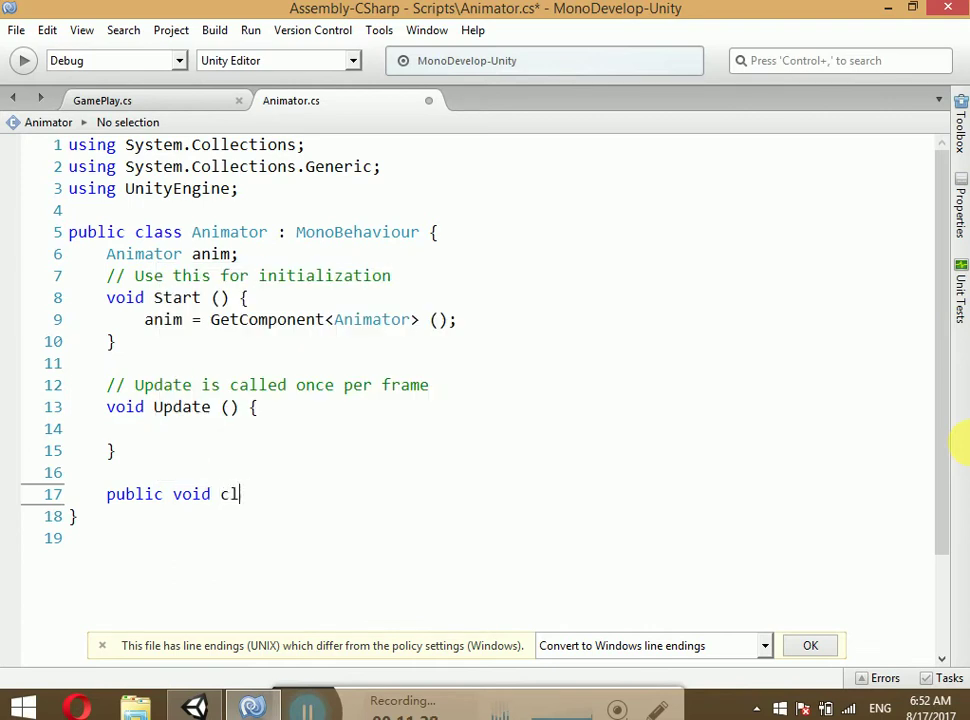
{"action": "type", "text": "ickme"}
{"action": "type", "text": "(){"}
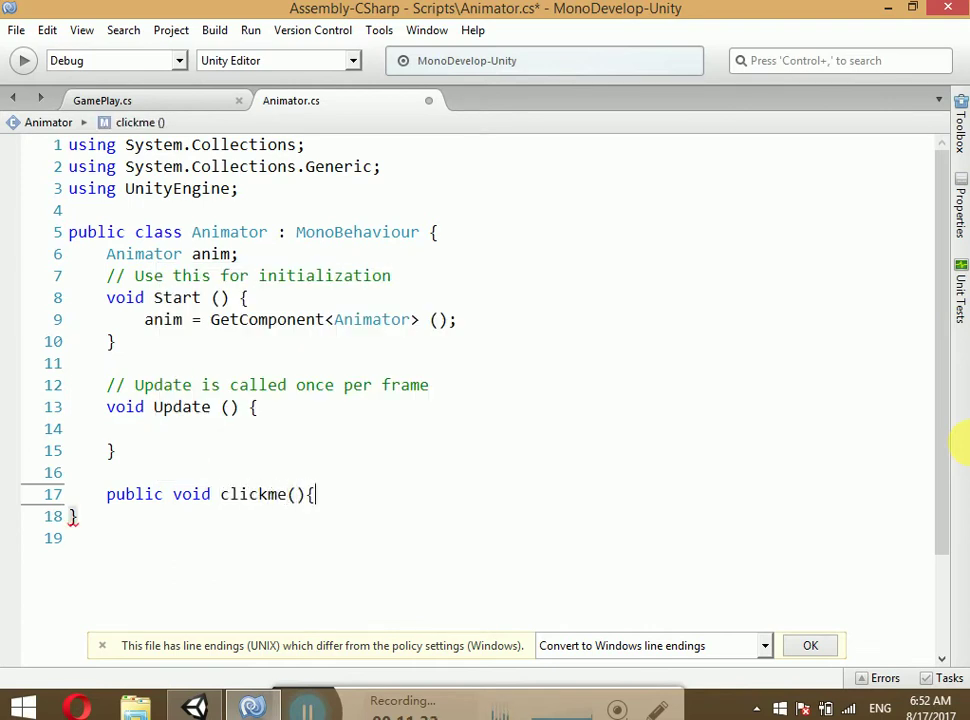
{"action": "key", "text": "Return"}
{"action": "type", "text": "}{"}
{"action": "key", "text": "BackSpace"}
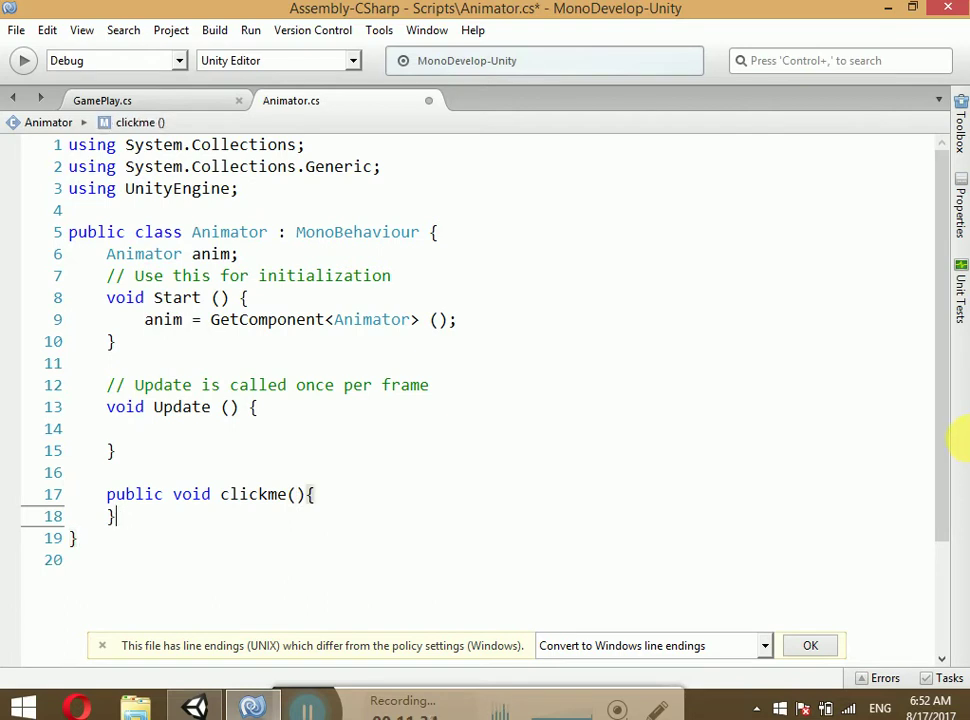
{"action": "left_click", "coordinate": [328, 494]}
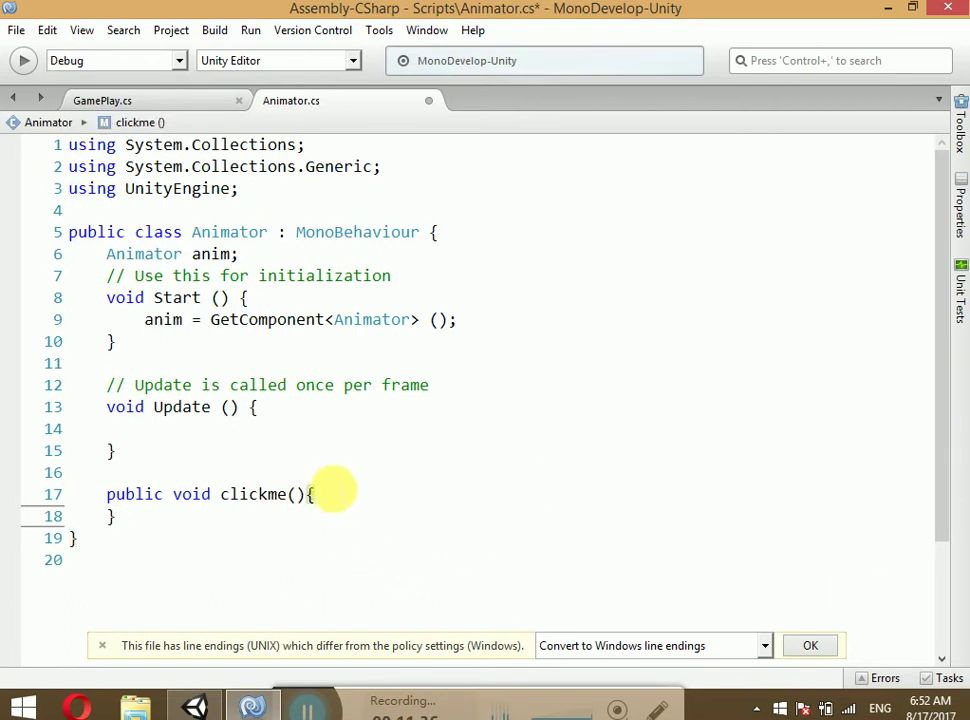
{"action": "key", "text": "Return"}
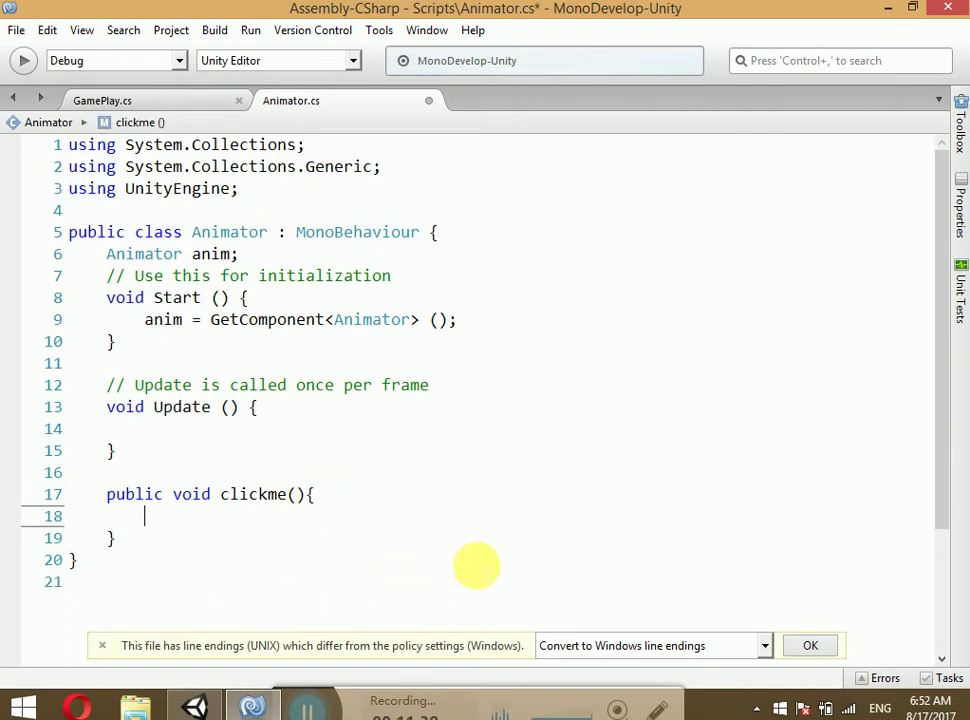
Write anim. inside clickme and browse the anim member list without choosing one.
{"action": "type", "text": "ani"}
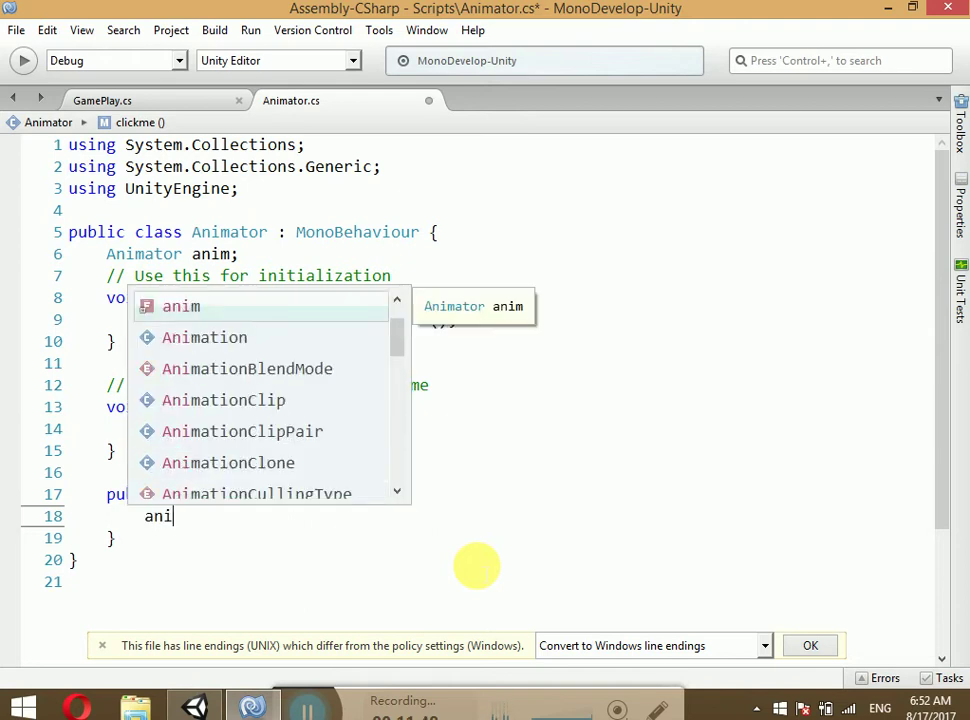
{"action": "key", "text": "Return"}
{"action": "type", "text": "."}
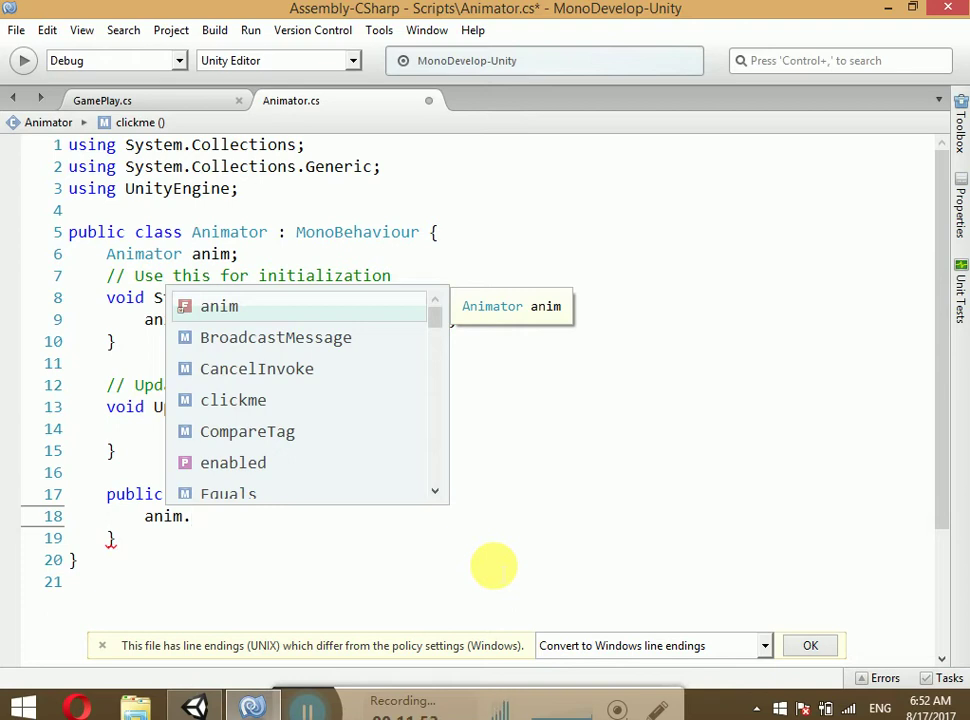
{"action": "type", "text": "s"}
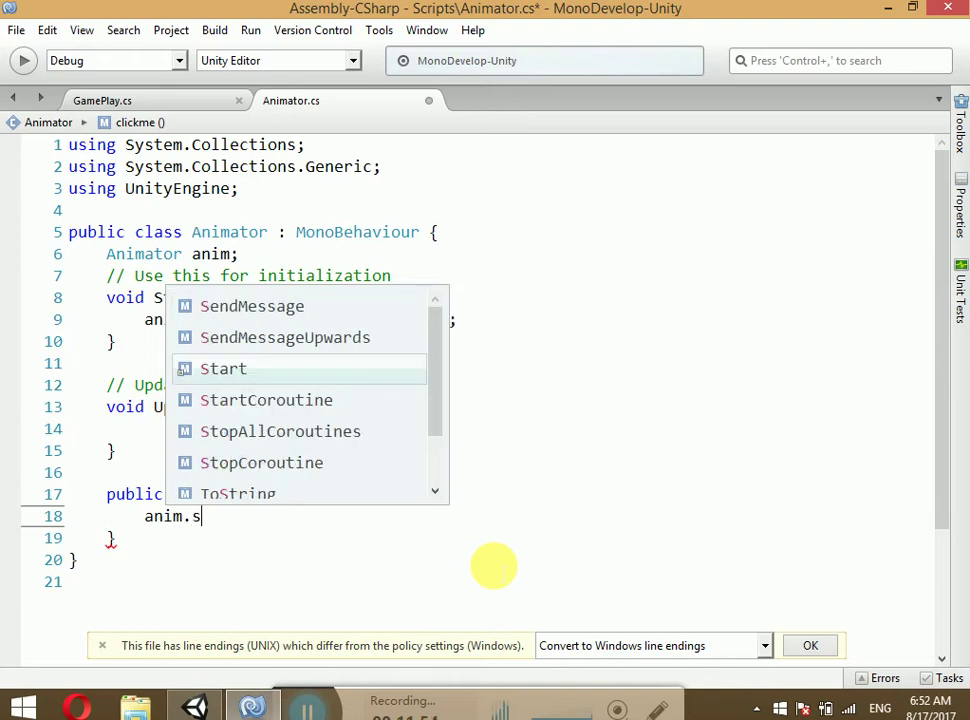
{"action": "type", "text": "et"}
{"action": "key", "text": "BackSpace"}
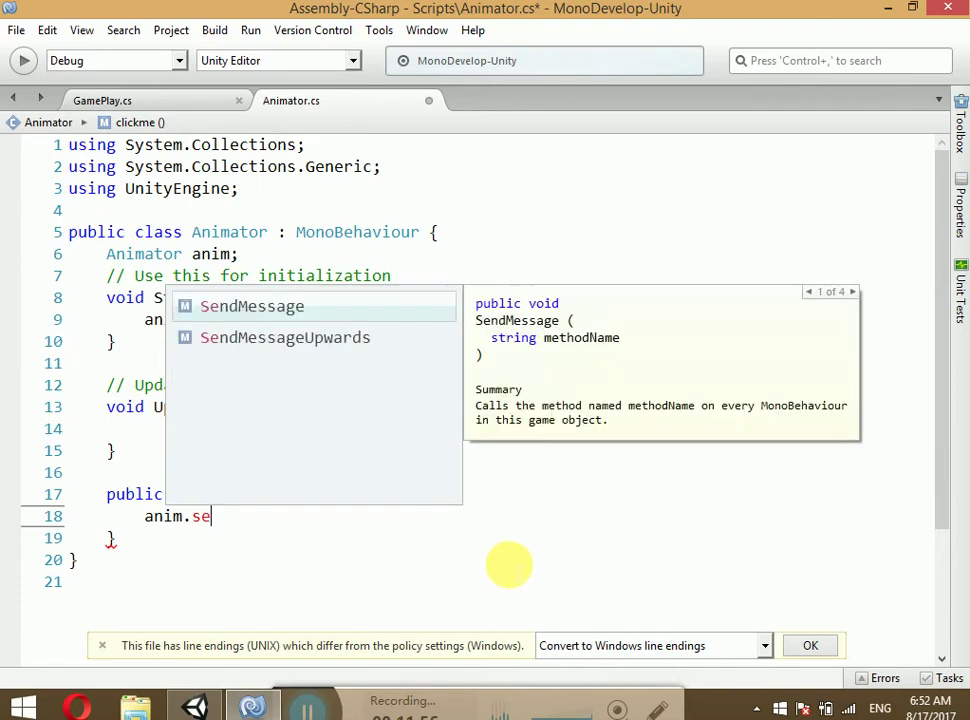
{"action": "key", "text": "BackSpace"}
{"action": "key", "text": "BackSpace"}
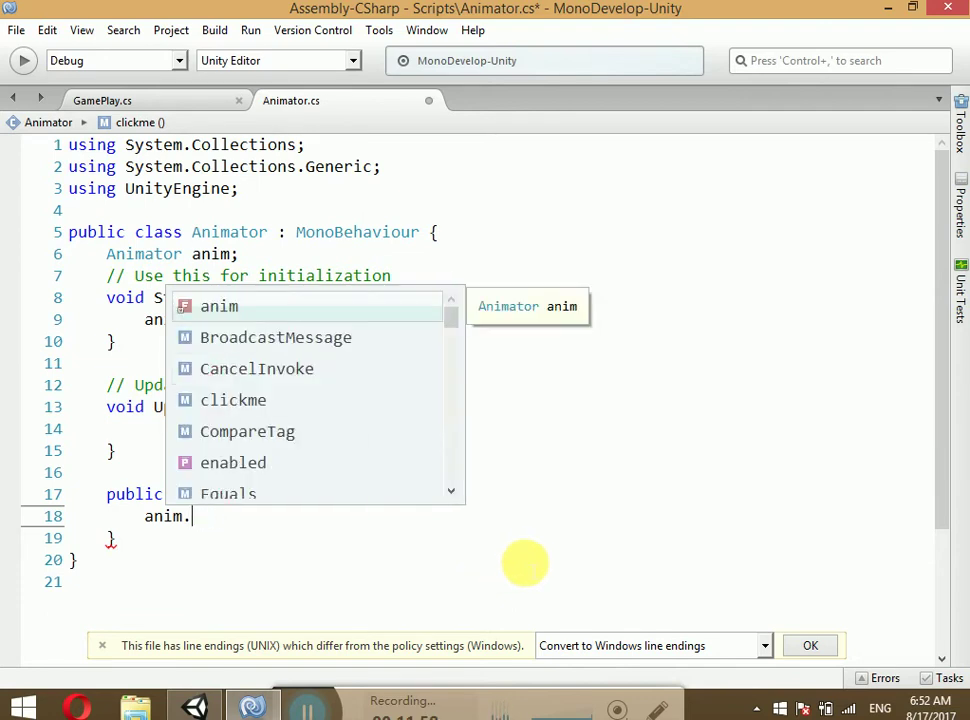
{"action": "type", "text": "se"}
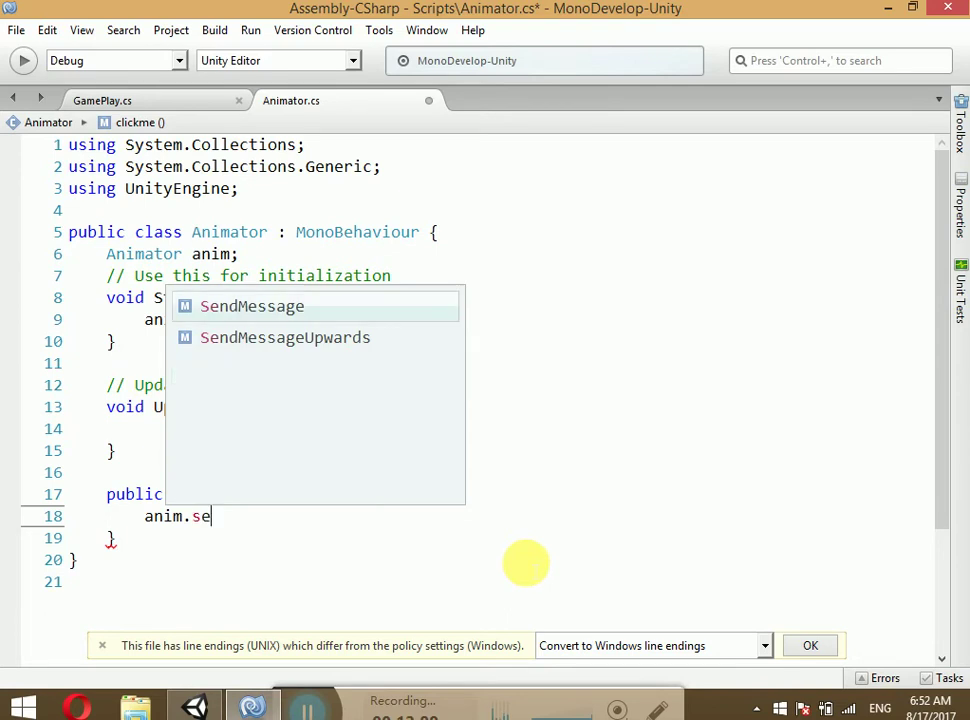
{"action": "key", "text": "BackSpace"}
{"action": "key", "text": "BackSpace"}
{"action": "key", "text": "Down"}
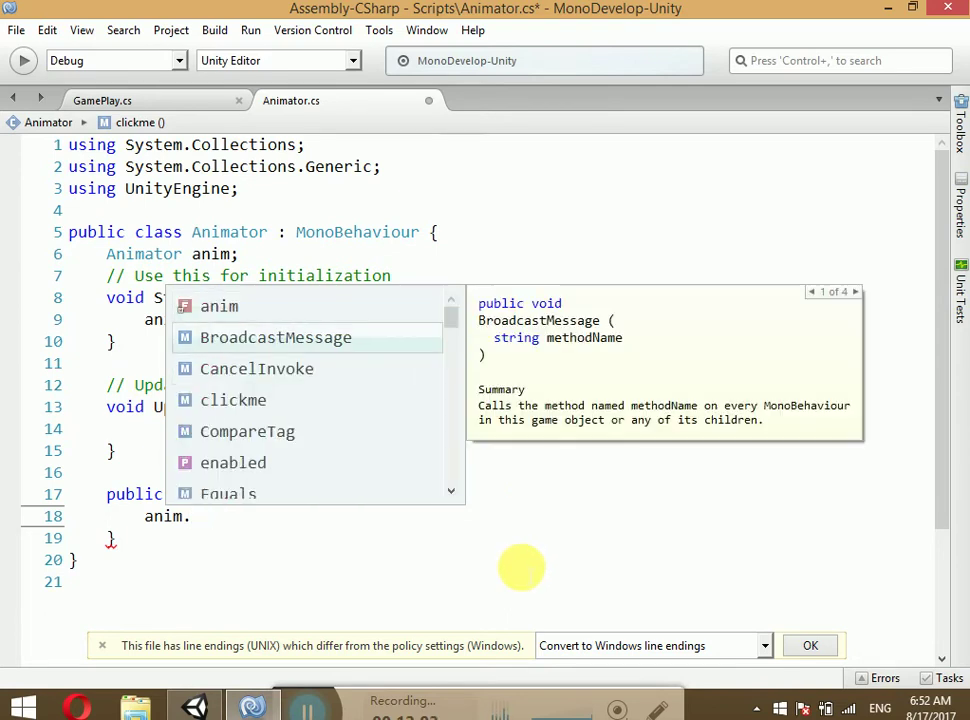
{"action": "key", "text": "Down"}
{"action": "key", "text": "Down"}
{"action": "key", "text": "Down"}
{"action": "key", "text": "Down"}
{"action": "key", "text": "Down"}
{"action": "key", "text": "Down"}
{"action": "key", "text": "Down"}
{"action": "key", "text": "Down"}
{"action": "key", "text": "Down"}
{"action": "key", "text": "Down"}
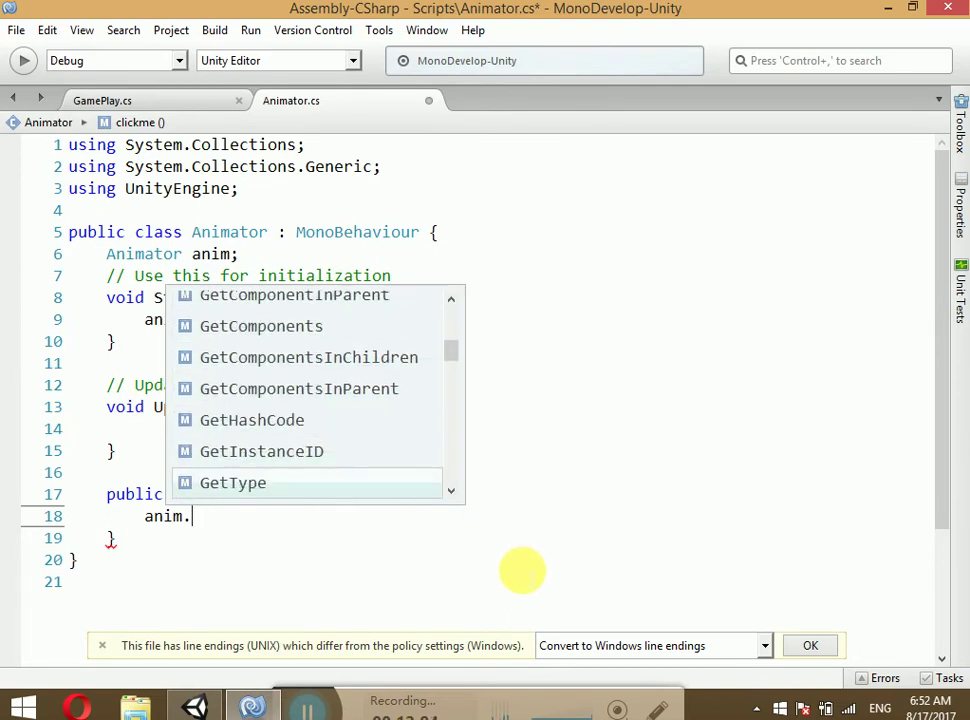
{"action": "key", "text": "Down"}
{"action": "key", "text": "Down"}
{"action": "key", "text": "Down"}
{"action": "key", "text": "Down"}
{"action": "key", "text": "Down"}
{"action": "key", "text": "Down"}
{"action": "key", "text": "Down"}
{"action": "key", "text": "Down"}
{"action": "key", "text": "Down"}
{"action": "key", "text": "Down"}
{"action": "key", "text": "Down"}
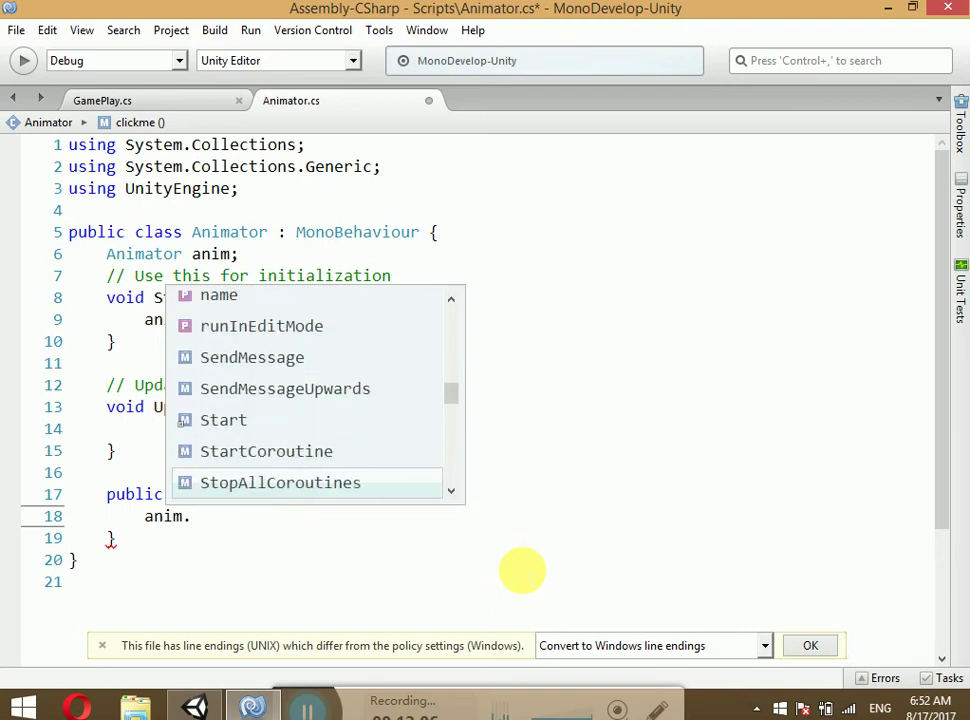
{"action": "key", "text": "Down"}
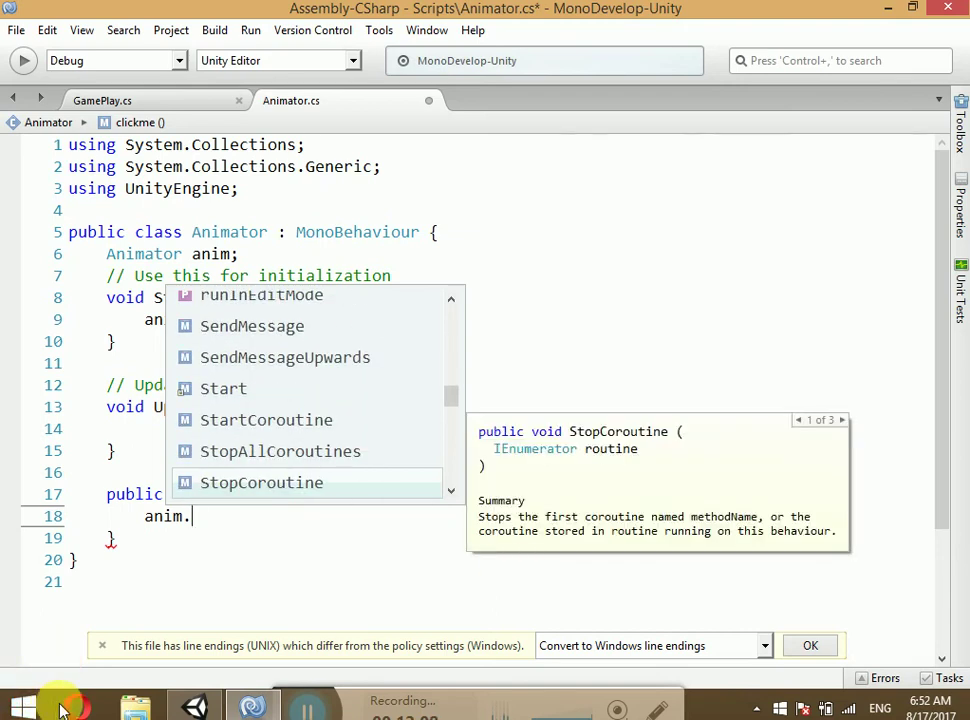
Launch Google Chrome from the Start search and load the Google homepage.
{"action": "left_click", "coordinate": [30, 705]}
{"action": "type", "text": "google Chrome"}
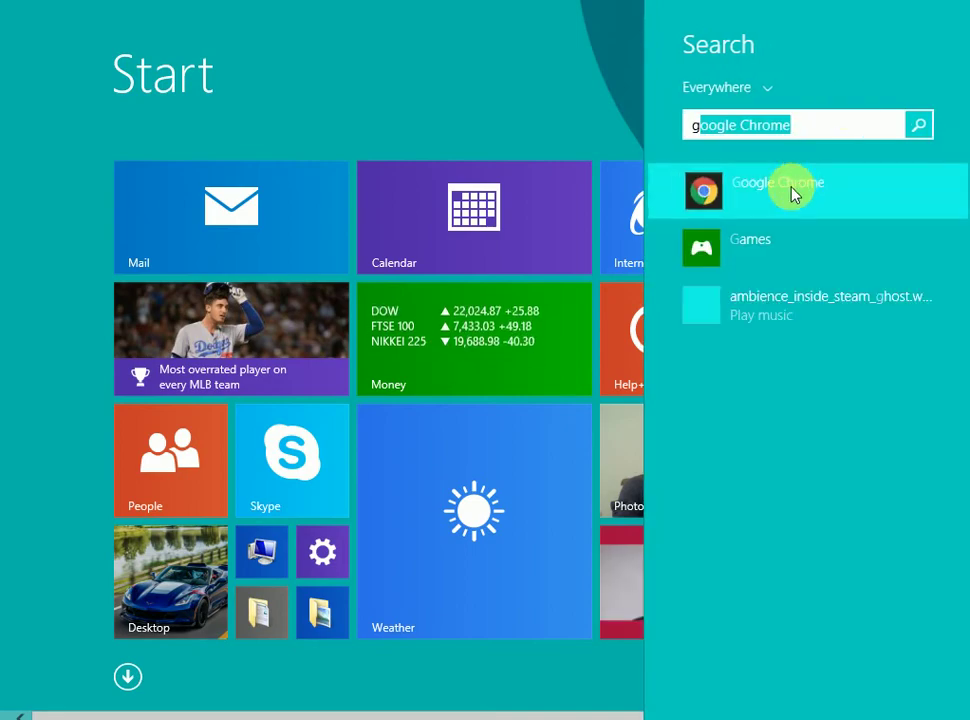
{"action": "left_click", "coordinate": [775, 200]}
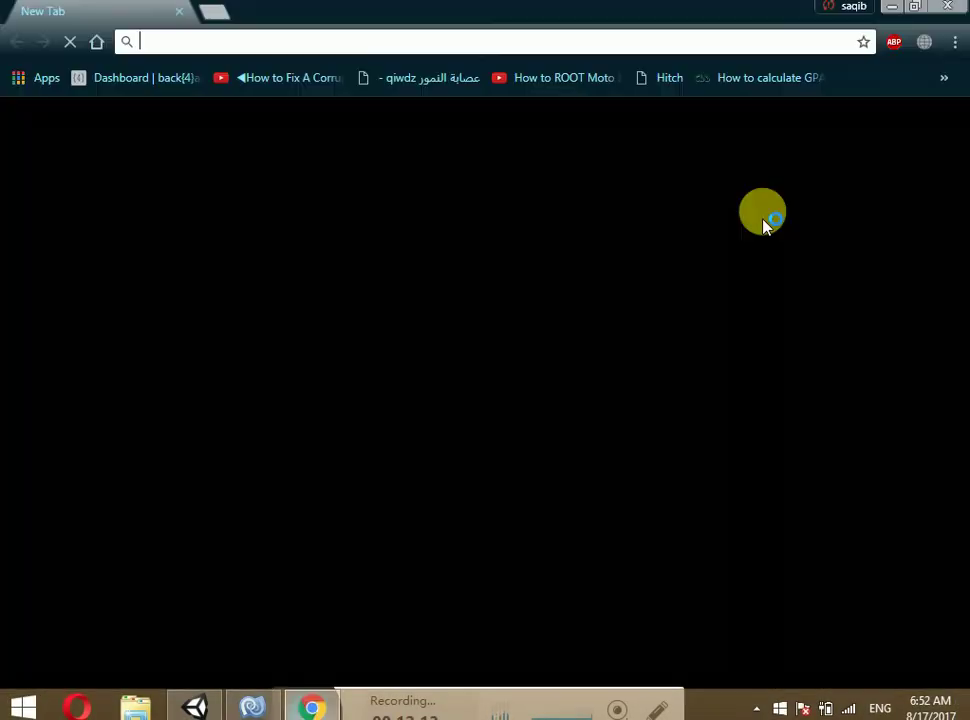
{"action": "type", "text": "google.com"}
{"action": "key", "text": "Return"}
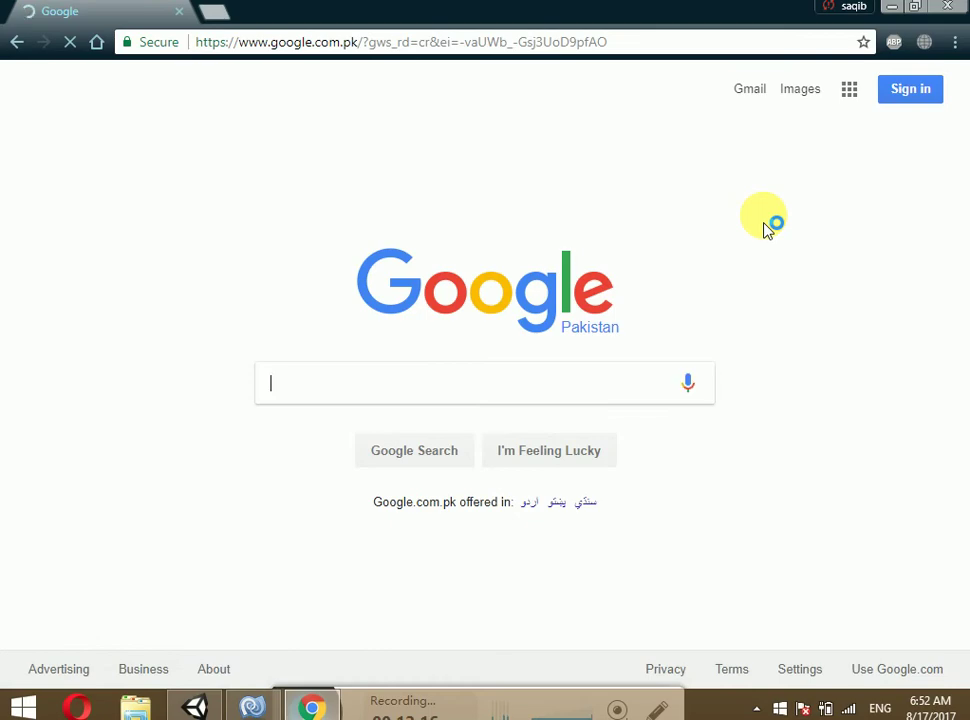
Minimize Chrome, MonoDevelop and Unity to reveal the desktop.
{"action": "left_click", "coordinate": [898, 8]}
{"action": "left_click", "coordinate": [889, 9]}
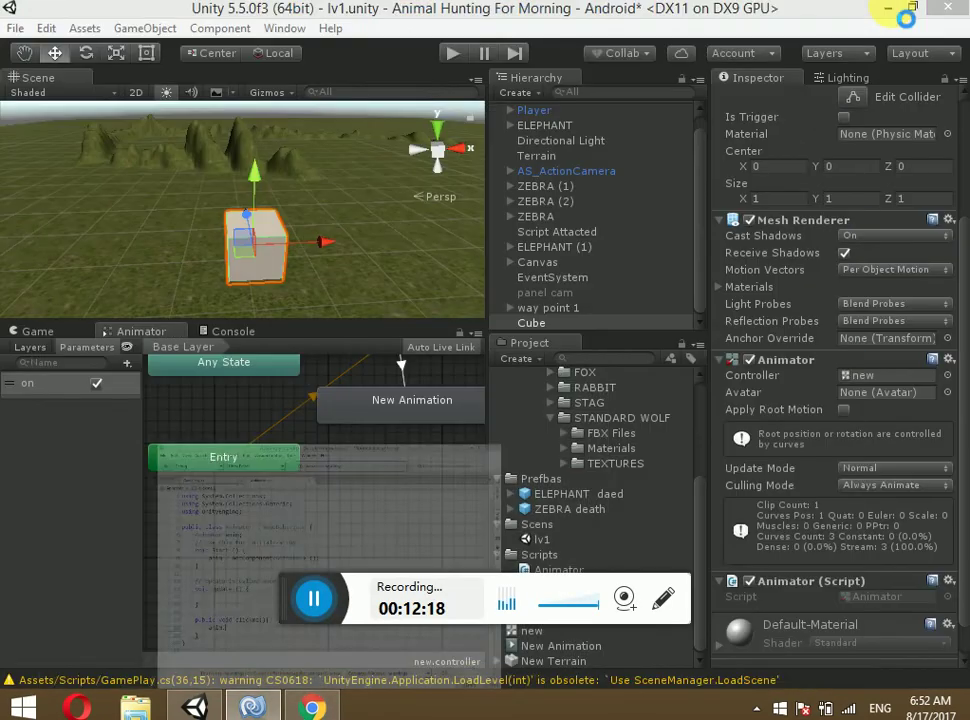
{"action": "left_click", "coordinate": [889, 14]}
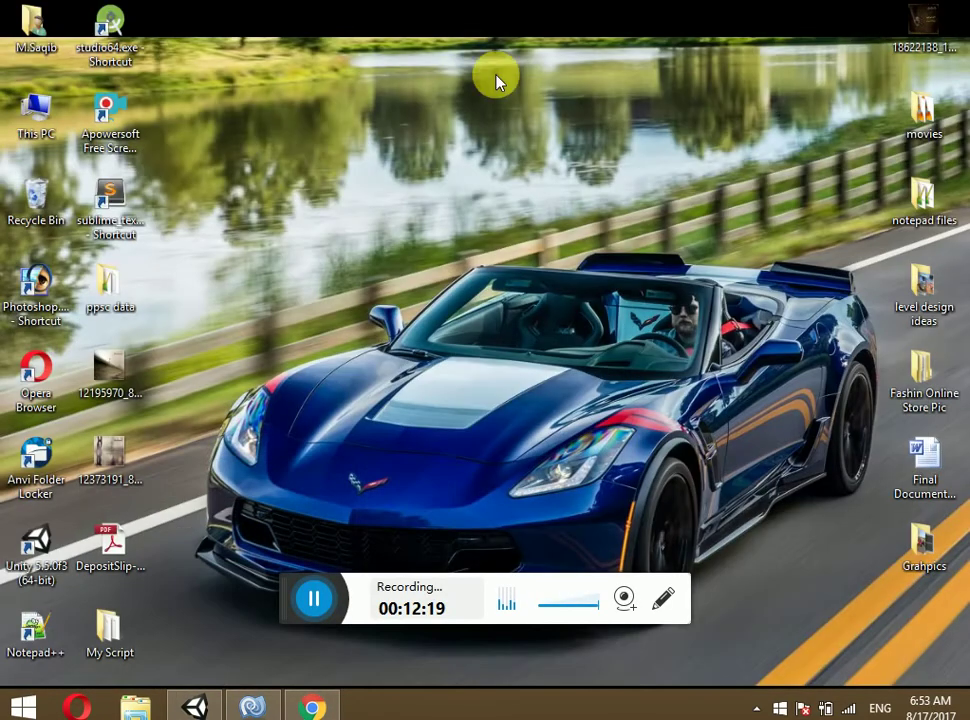
Open D:\UNITY3D DATA and look through its Asstes, Backup's, Lectures and SETUP'S folders.
{"action": "double_click", "coordinate": [30, 113]}
{"action": "left_click", "coordinate": [510, 368]}
{"action": "double_click", "coordinate": [510, 368]}
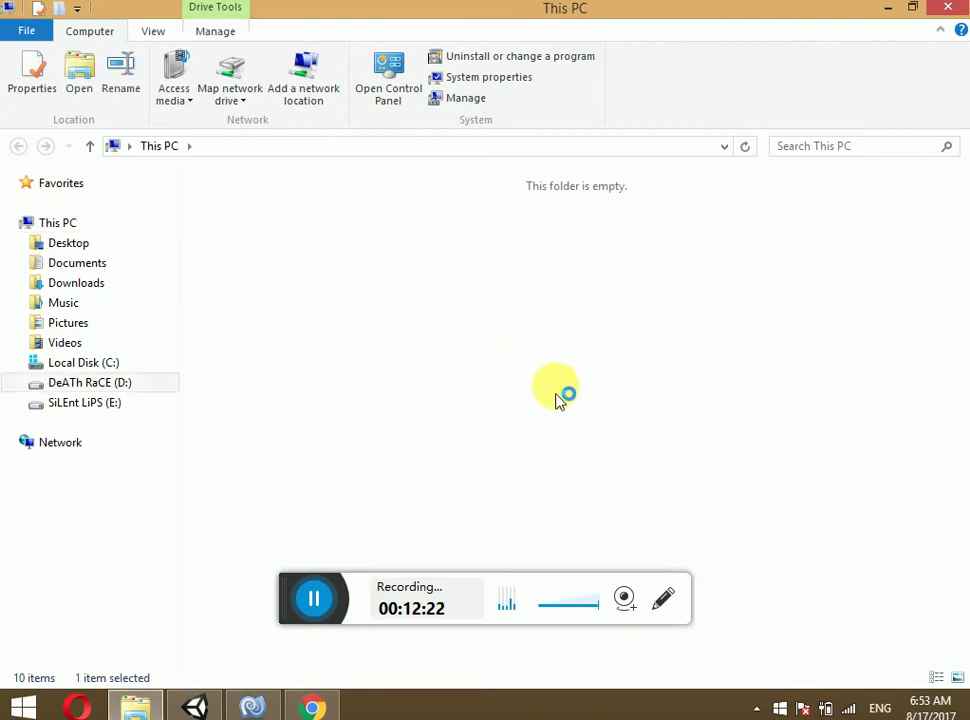
{"action": "left_click", "coordinate": [797, 253]}
{"action": "double_click", "coordinate": [797, 253]}
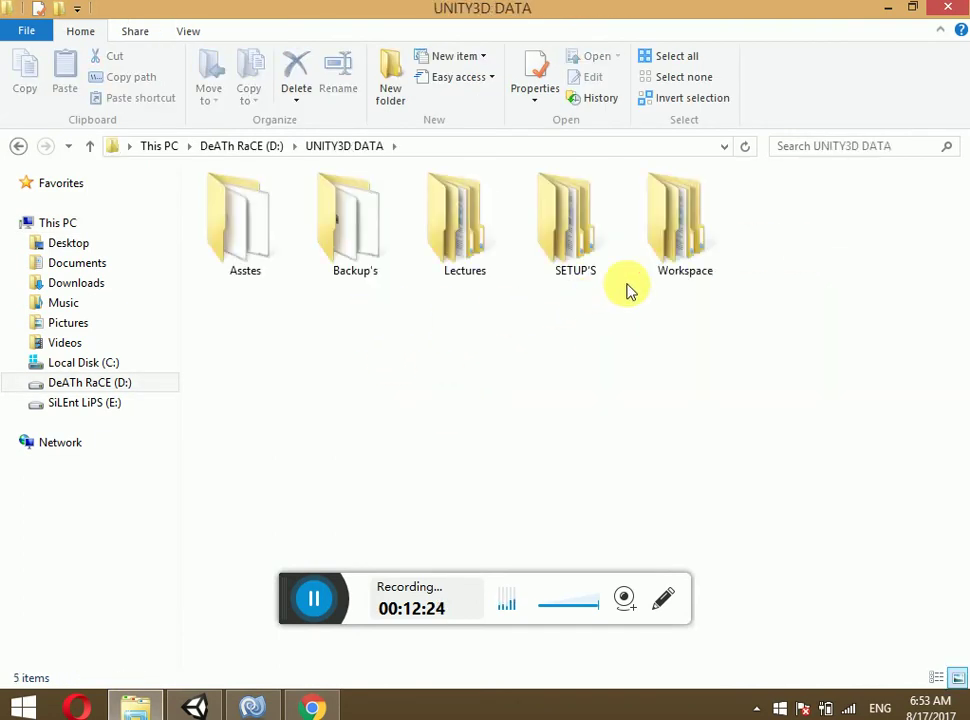
{"action": "left_click", "coordinate": [276, 251]}
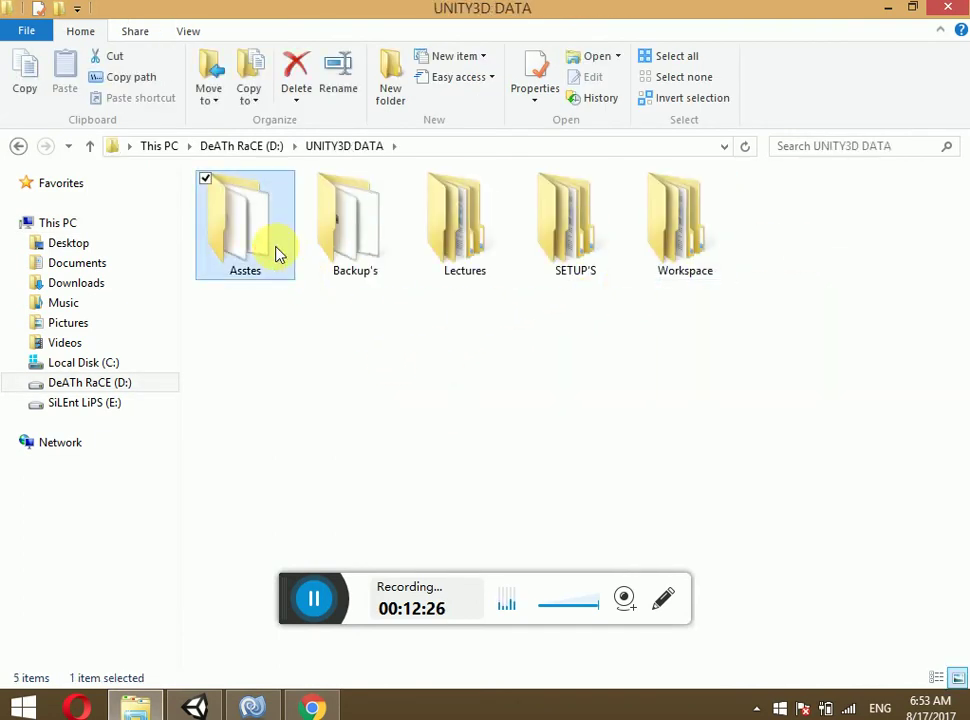
{"action": "double_click", "coordinate": [277, 253]}
{"action": "key", "text": "BackSpace"}
{"action": "left_click", "coordinate": [346, 243]}
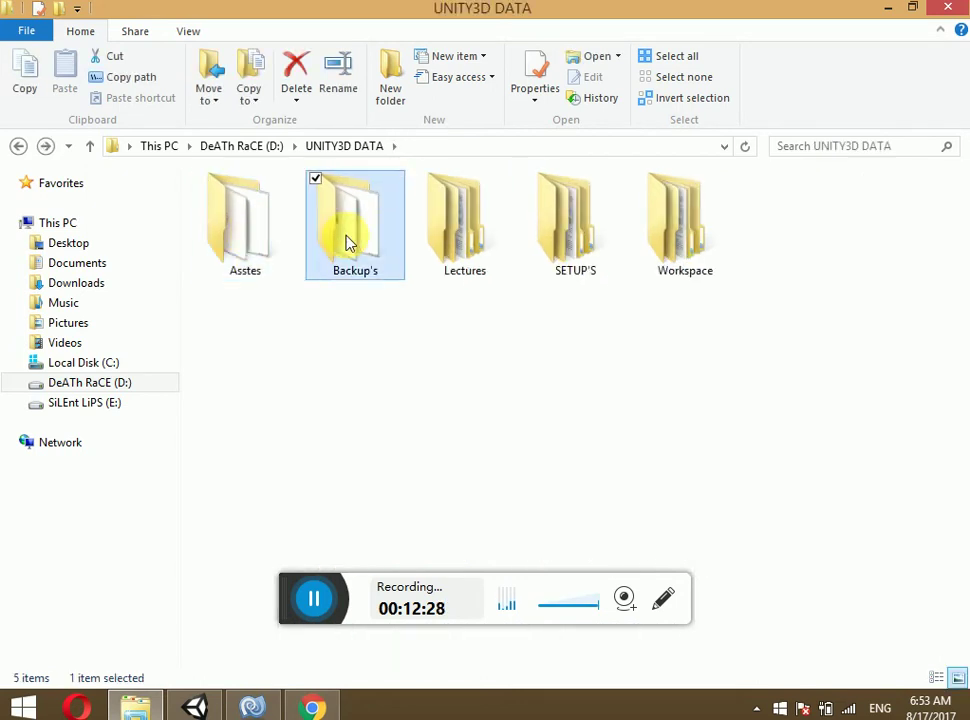
{"action": "double_click", "coordinate": [346, 243]}
{"action": "key", "text": "BackSpace"}
{"action": "left_click", "coordinate": [462, 248]}
{"action": "double_click", "coordinate": [462, 248]}
{"action": "key", "text": "BackSpace"}
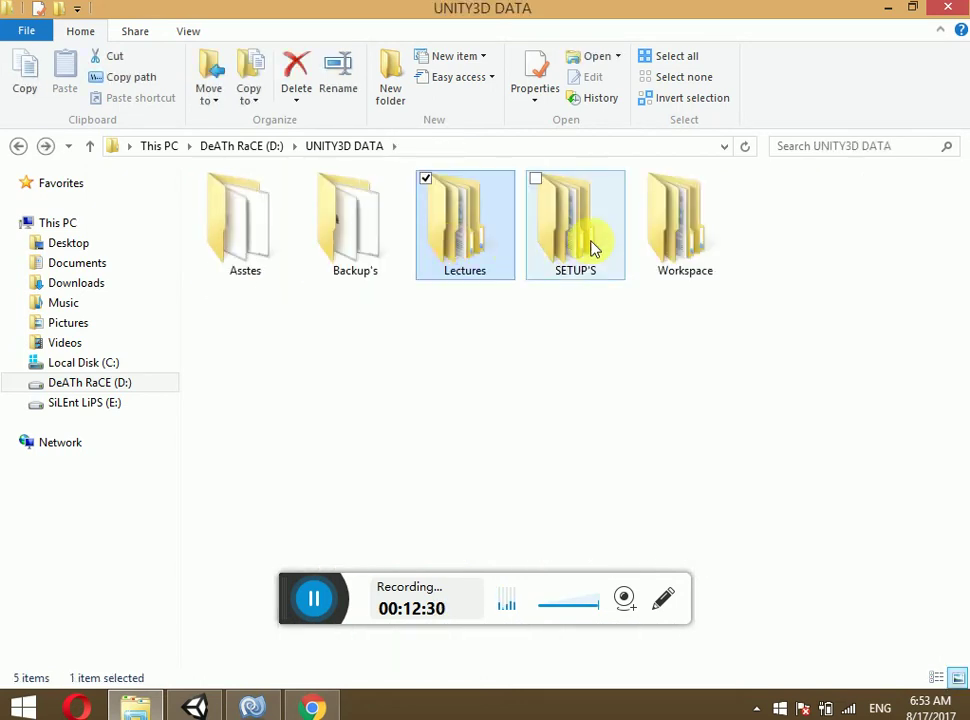
{"action": "double_click", "coordinate": [589, 246]}
{"action": "key", "text": "BackSpace"}
Go to Workspace > Drive Army Offroad Mountain Truck > Assets > SCRIPTS.
{"action": "double_click", "coordinate": [693, 255]}
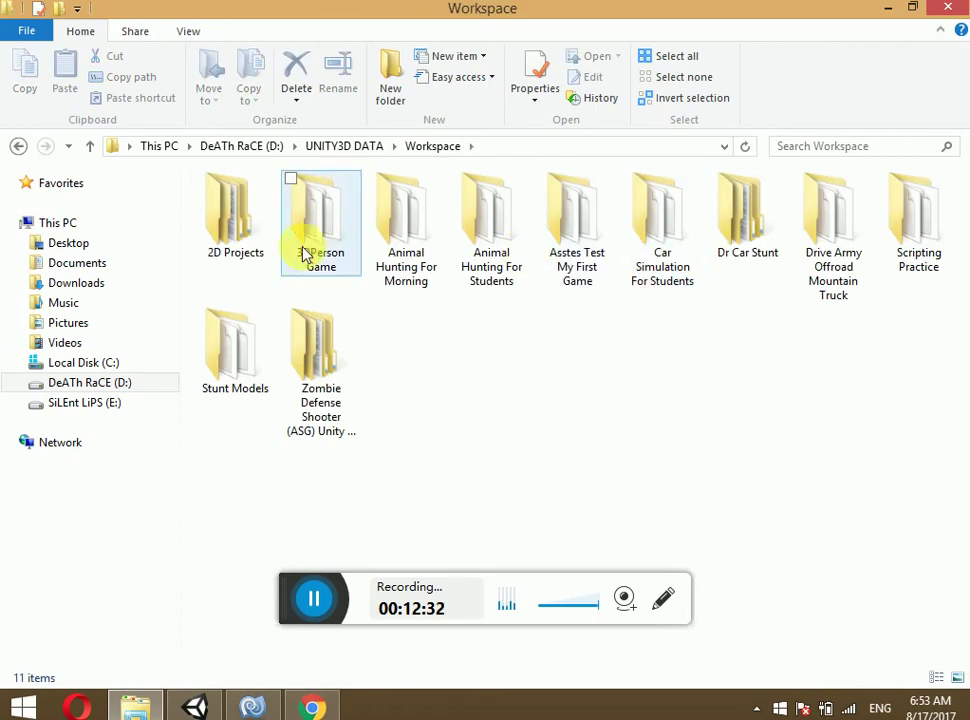
{"action": "double_click", "coordinate": [833, 268]}
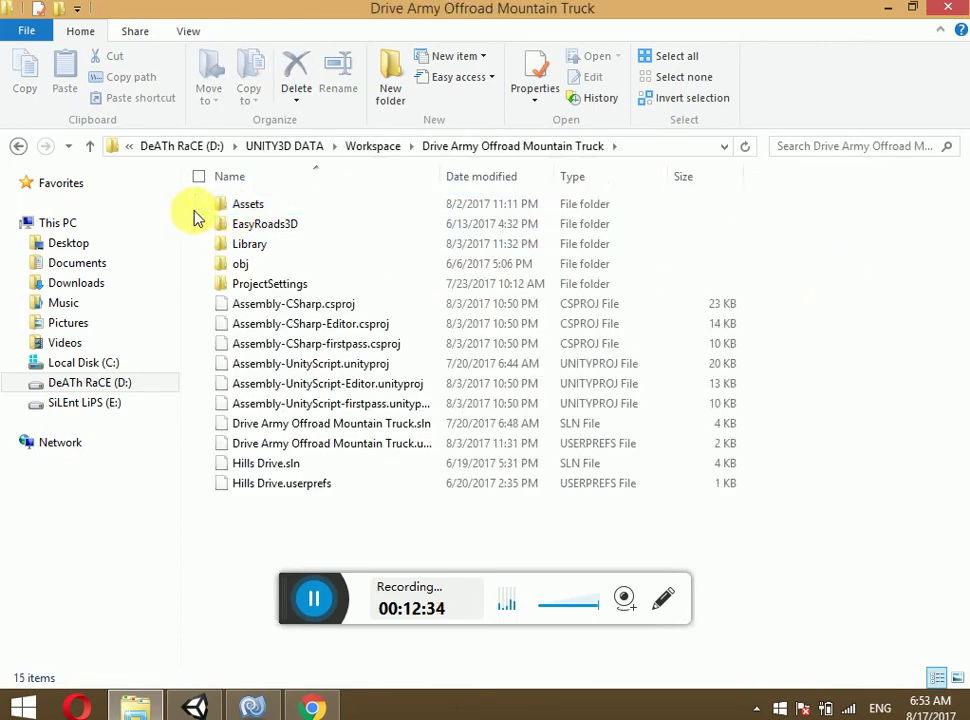
{"action": "double_click", "coordinate": [242, 204]}
{"action": "left_click", "coordinate": [251, 383]}
{"action": "left_click", "coordinate": [268, 443]}
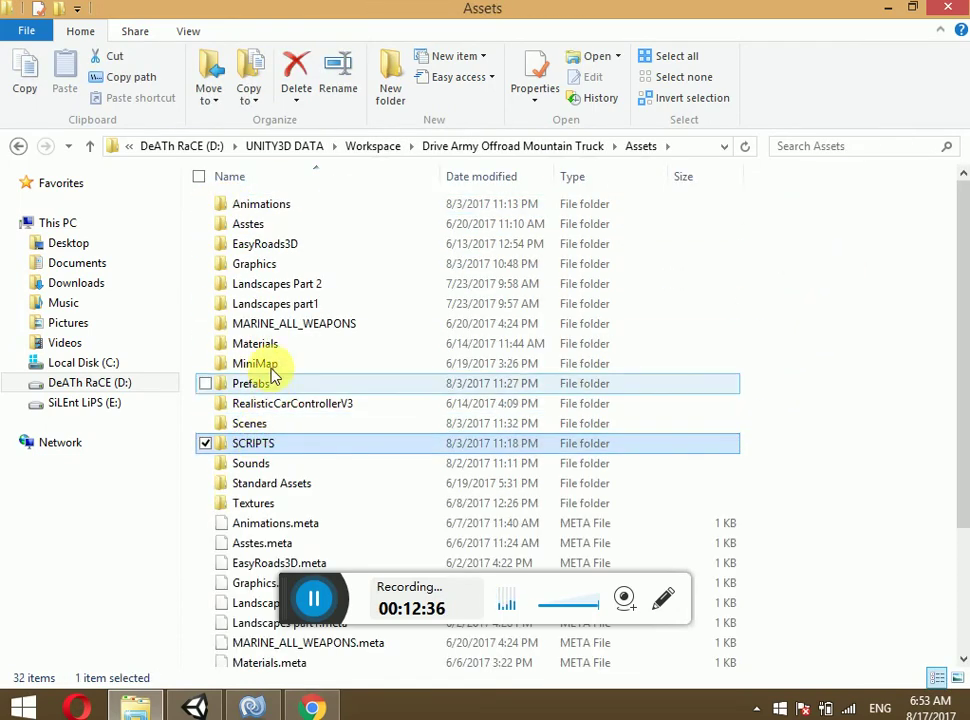
{"action": "left_click", "coordinate": [275, 304]}
{"action": "left_click", "coordinate": [263, 403]}
{"action": "left_click", "coordinate": [240, 503]}
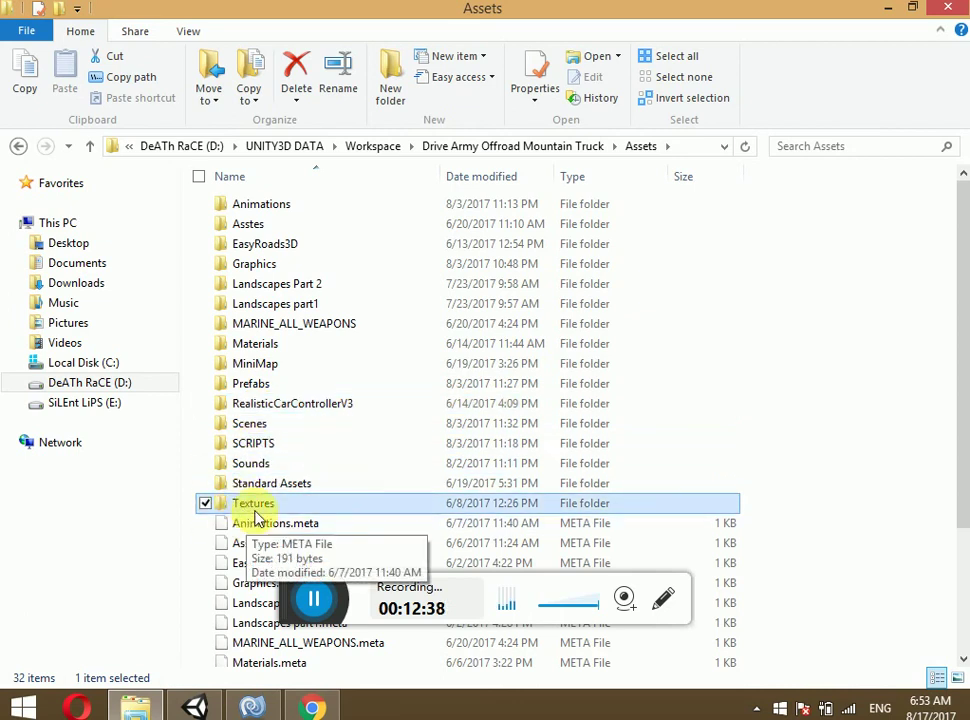
{"action": "left_click", "coordinate": [250, 463]}
{"action": "double_click", "coordinate": [255, 443]}
Open LevelSelection.cs with Notepad++, after cancelling an attempted folder-locker lock.
{"action": "left_click", "coordinate": [268, 288]}
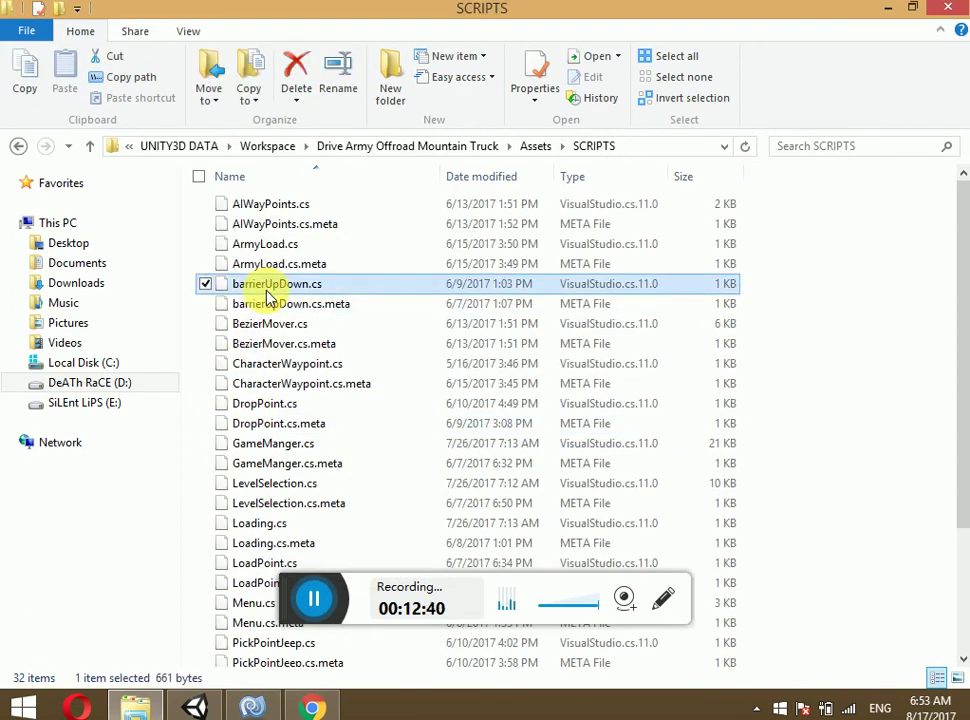
{"action": "key", "text": "l"}
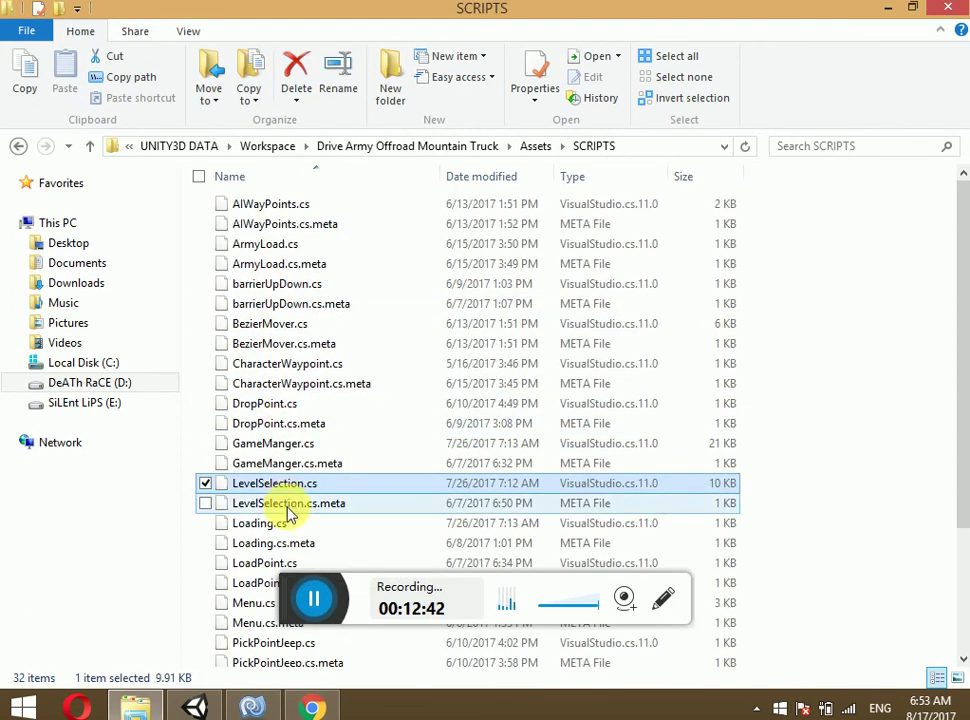
{"action": "right_click", "coordinate": [272, 490]}
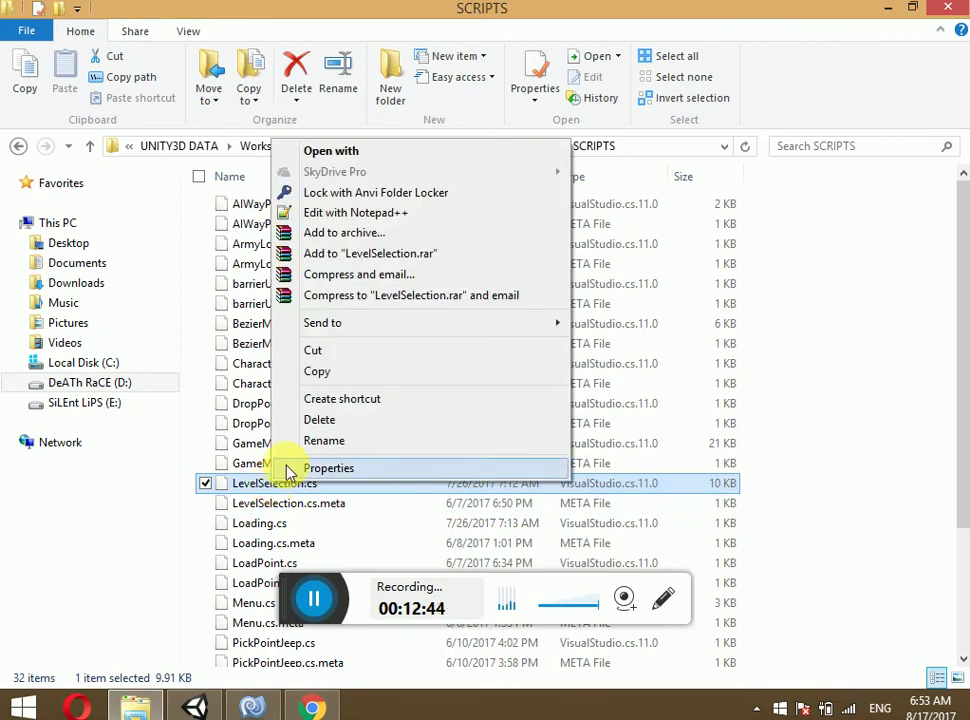
{"action": "left_click", "coordinate": [334, 193]}
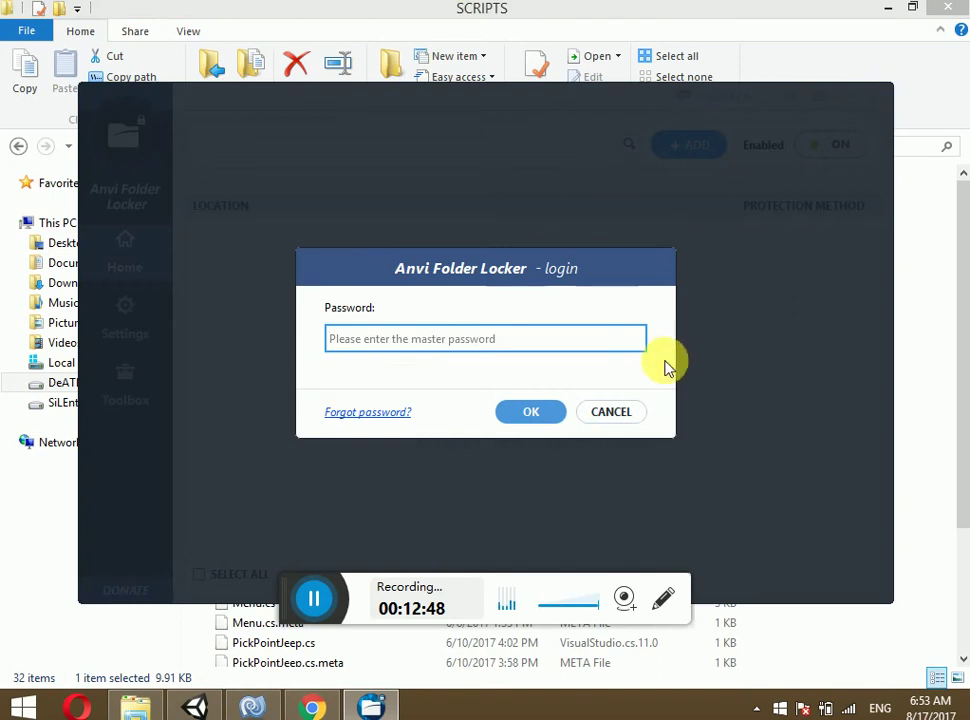
{"action": "left_click", "coordinate": [620, 416]}
{"action": "right_click", "coordinate": [302, 484]}
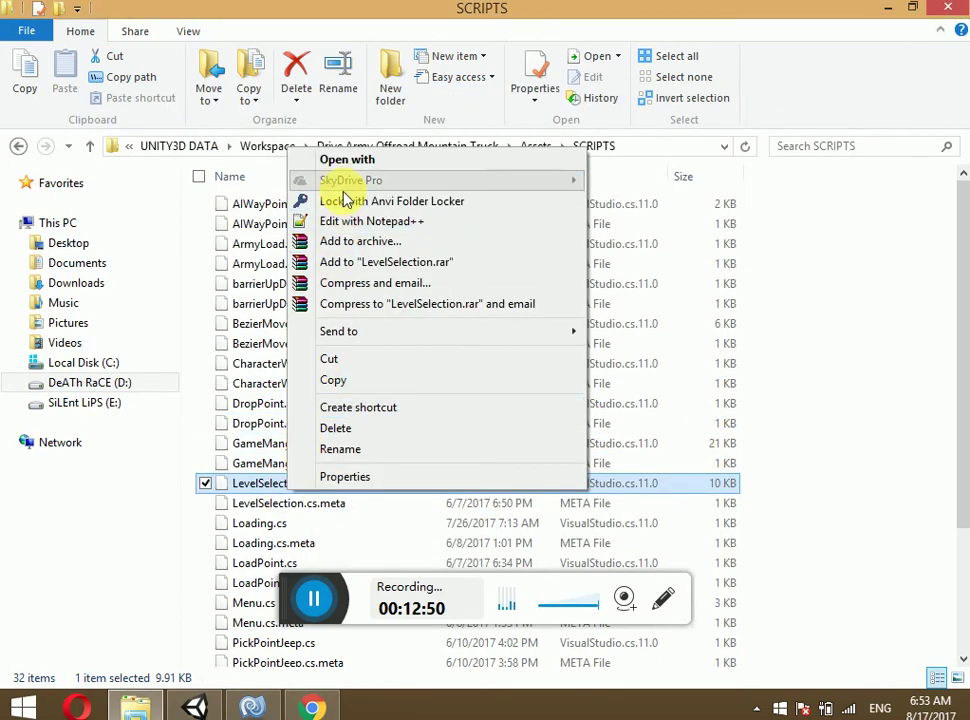
{"action": "left_click", "coordinate": [350, 222]}
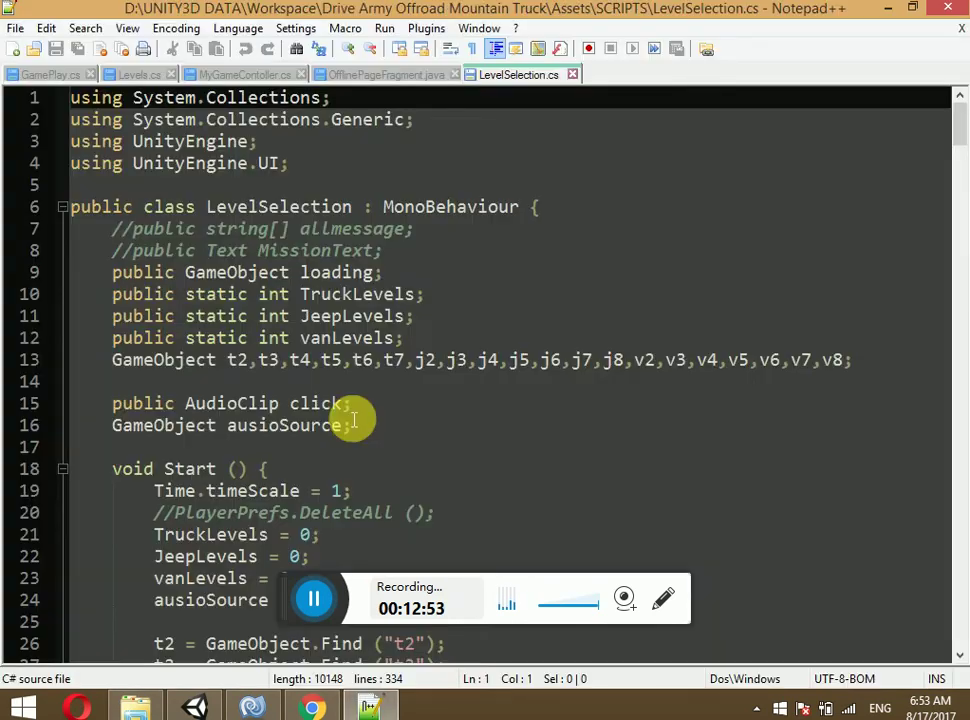
Scroll through LevelSelection.cs to its last line 334, then minimize Notepad++.
{"action": "left_click", "coordinate": [347, 385]}
{"action": "scroll", "coordinate": [345, 400], "scroll_direction": "down", "scroll_amount": 3}
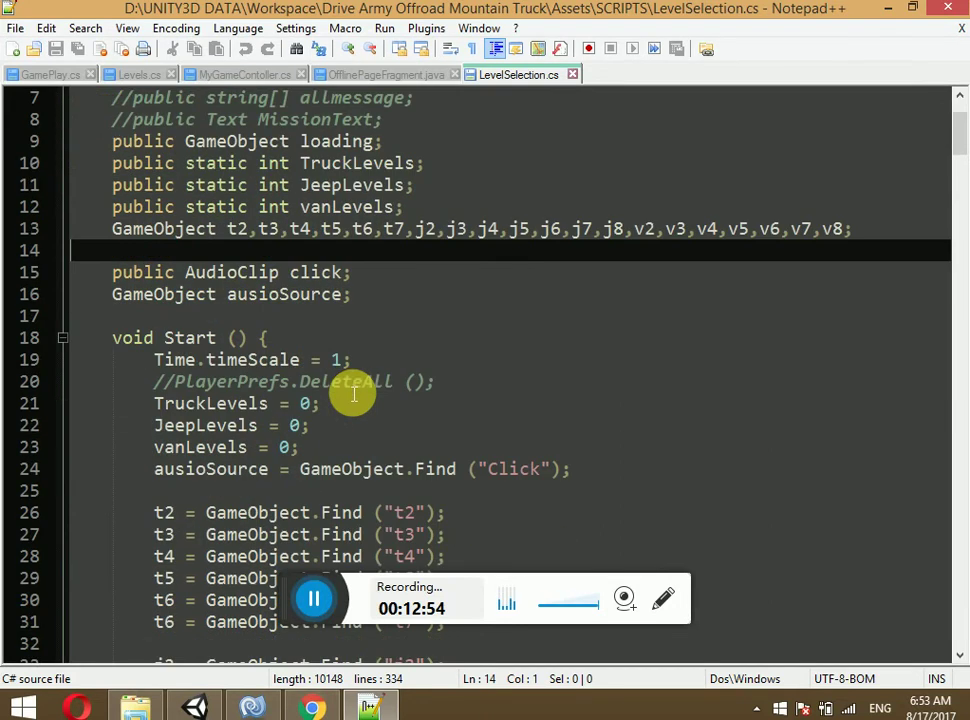
{"action": "scroll", "coordinate": [334, 420], "scroll_direction": "down", "scroll_amount": 5}
{"action": "scroll", "coordinate": [331, 418], "scroll_direction": "down", "scroll_amount": 7}
{"action": "scroll", "coordinate": [300, 415], "scroll_direction": "down", "scroll_amount": 1}
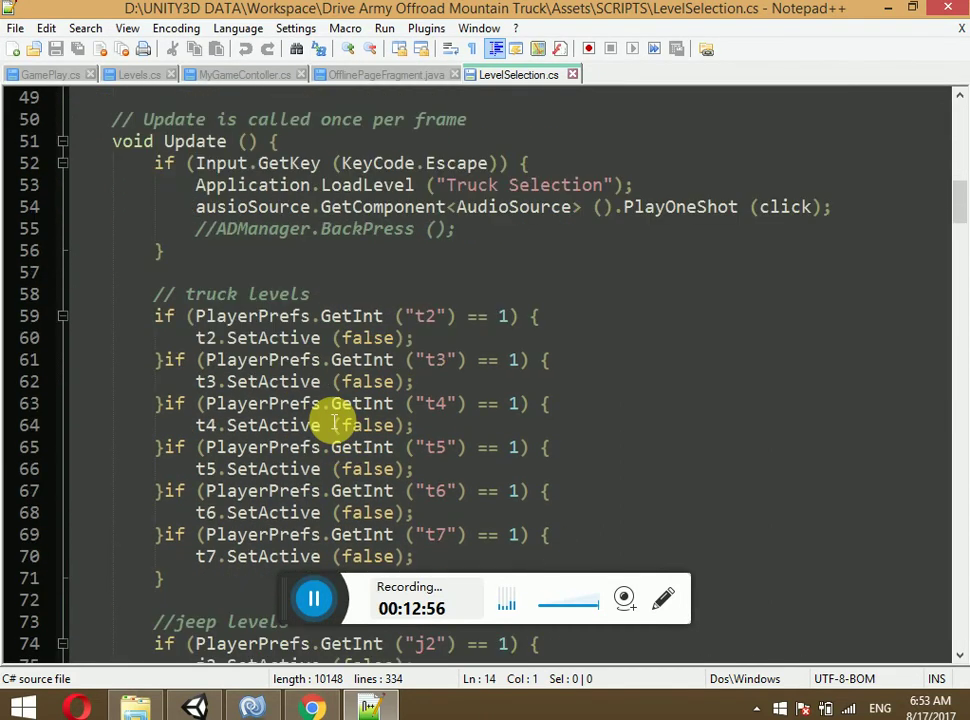
{"action": "scroll", "coordinate": [335, 430], "scroll_direction": "down", "scroll_amount": 2}
{"action": "scroll", "coordinate": [333, 432], "scroll_direction": "down", "scroll_amount": 12}
{"action": "scroll", "coordinate": [335, 434], "scroll_direction": "down", "scroll_amount": 7}
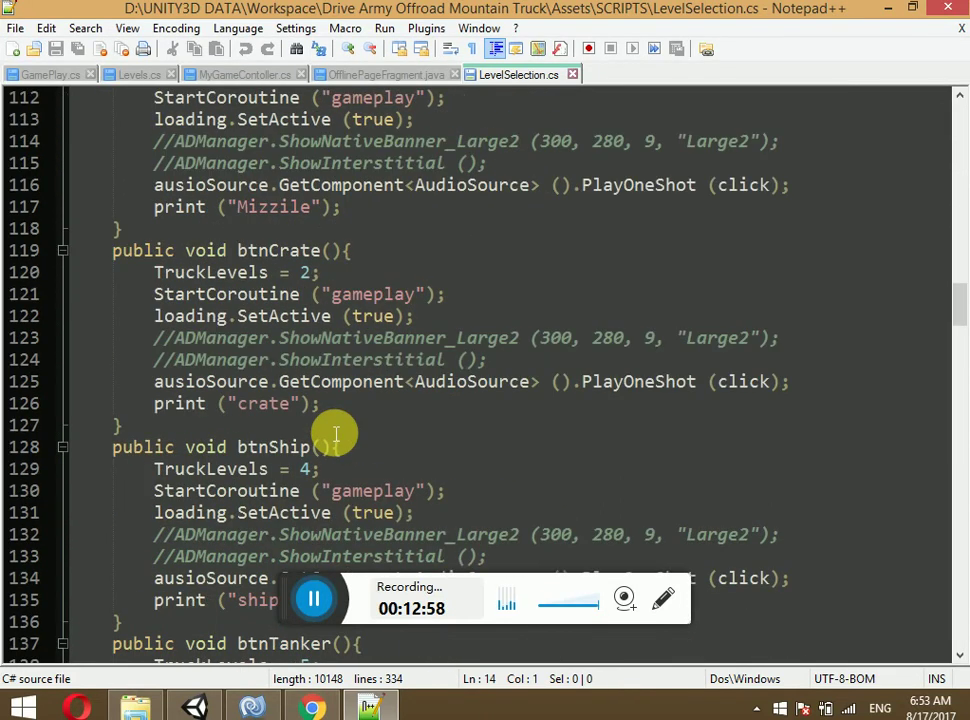
{"action": "scroll", "coordinate": [336, 440], "scroll_direction": "down", "scroll_amount": 6}
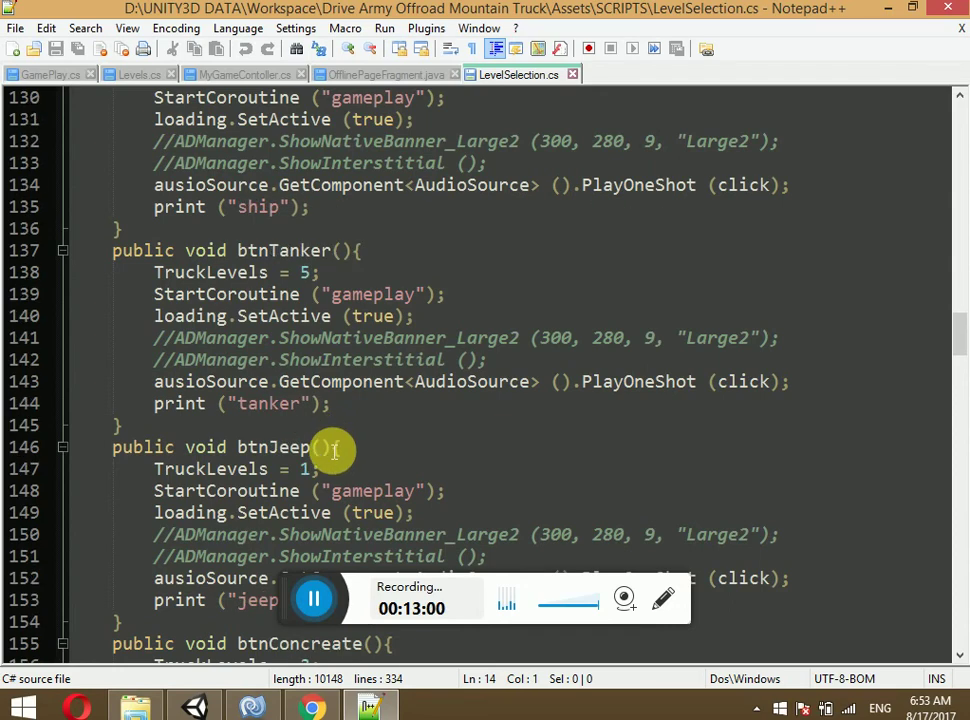
{"action": "scroll", "coordinate": [330, 449], "scroll_direction": "down", "scroll_amount": 7}
{"action": "scroll", "coordinate": [329, 450], "scroll_direction": "down", "scroll_amount": 7}
{"action": "scroll", "coordinate": [332, 450], "scroll_direction": "down", "scroll_amount": 14}
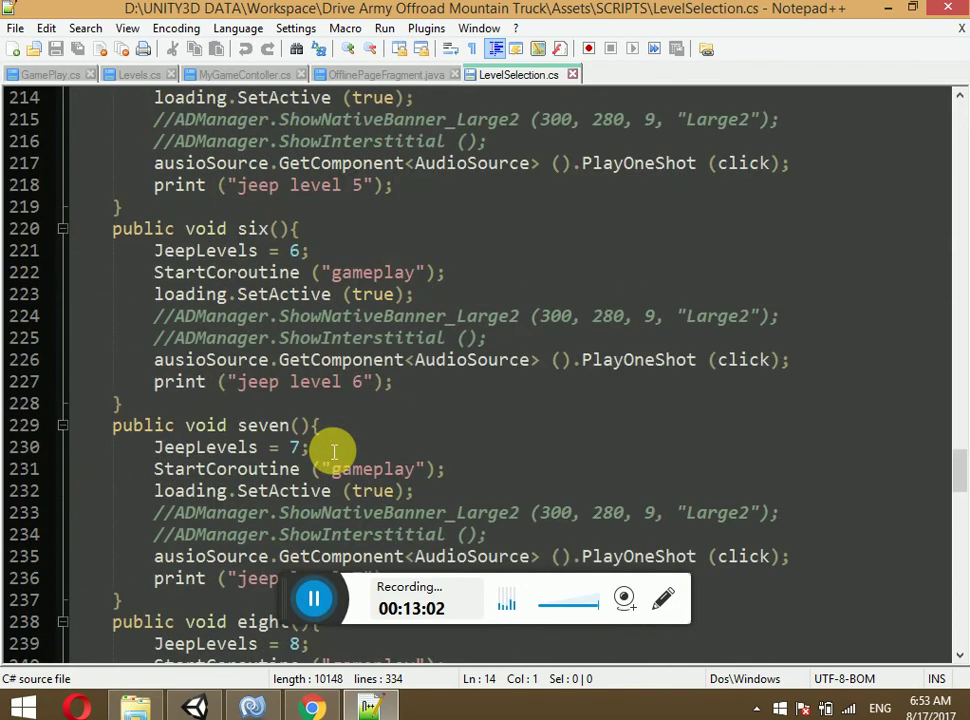
{"action": "scroll", "coordinate": [330, 462], "scroll_direction": "down", "scroll_amount": 11}
{"action": "scroll", "coordinate": [314, 483], "scroll_direction": "down", "scroll_amount": 13}
{"action": "scroll", "coordinate": [300, 488], "scroll_direction": "down", "scroll_amount": 8}
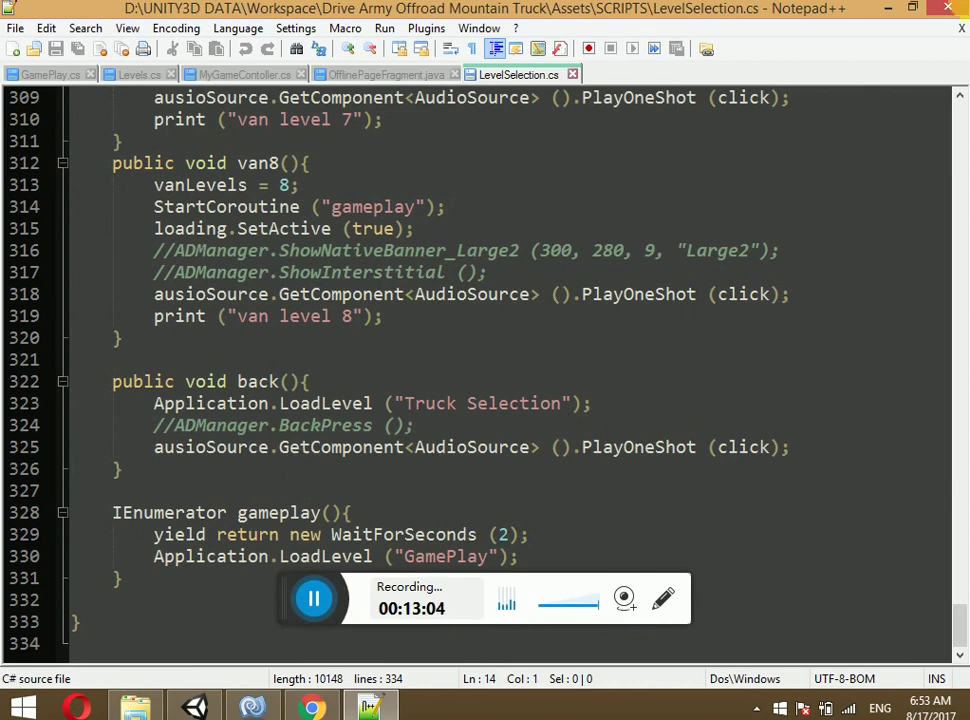
{"action": "left_click", "coordinate": [887, 8]}
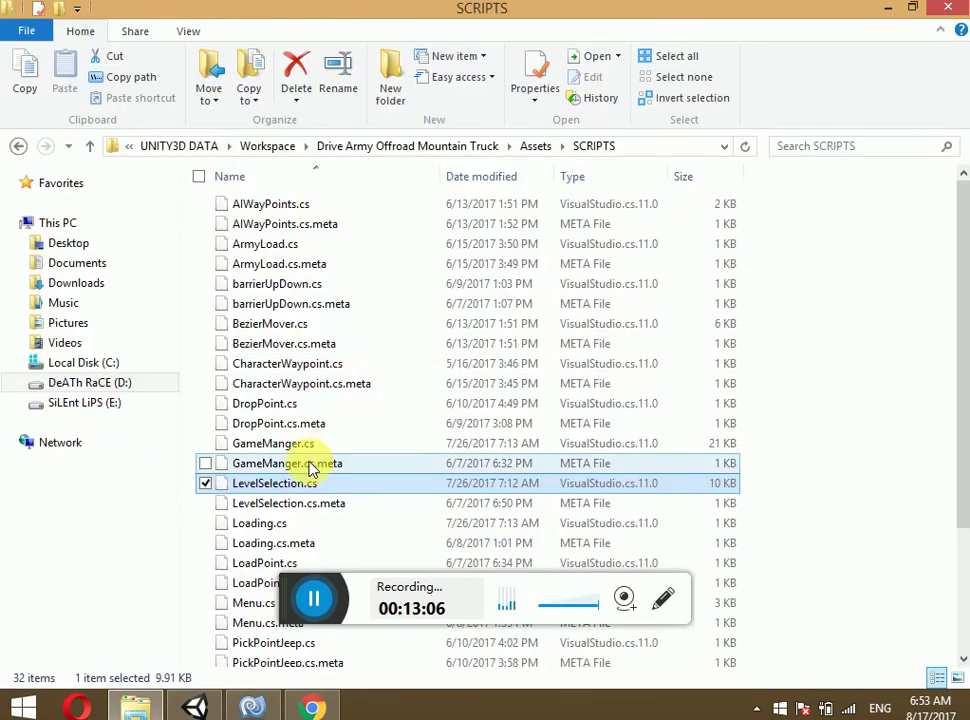
View barrierUpDown.cs.meta in Notepad++, close it, and bring up barrierUpDown.cs's file actions.
{"action": "left_click", "coordinate": [277, 424]}
{"action": "left_click", "coordinate": [268, 205]}
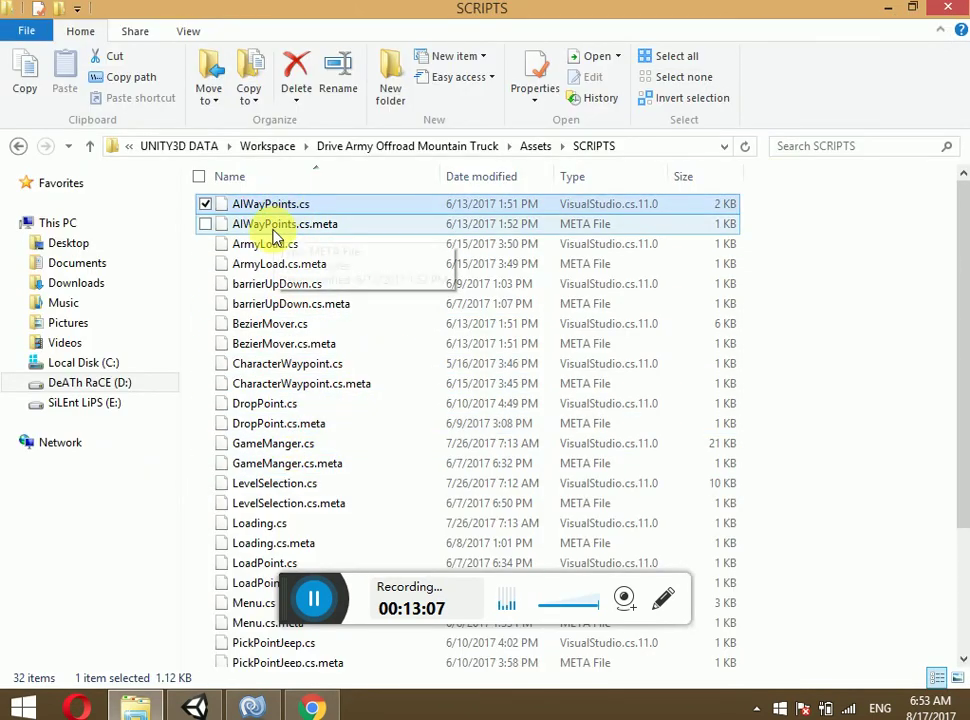
{"action": "right_click", "coordinate": [266, 304]}
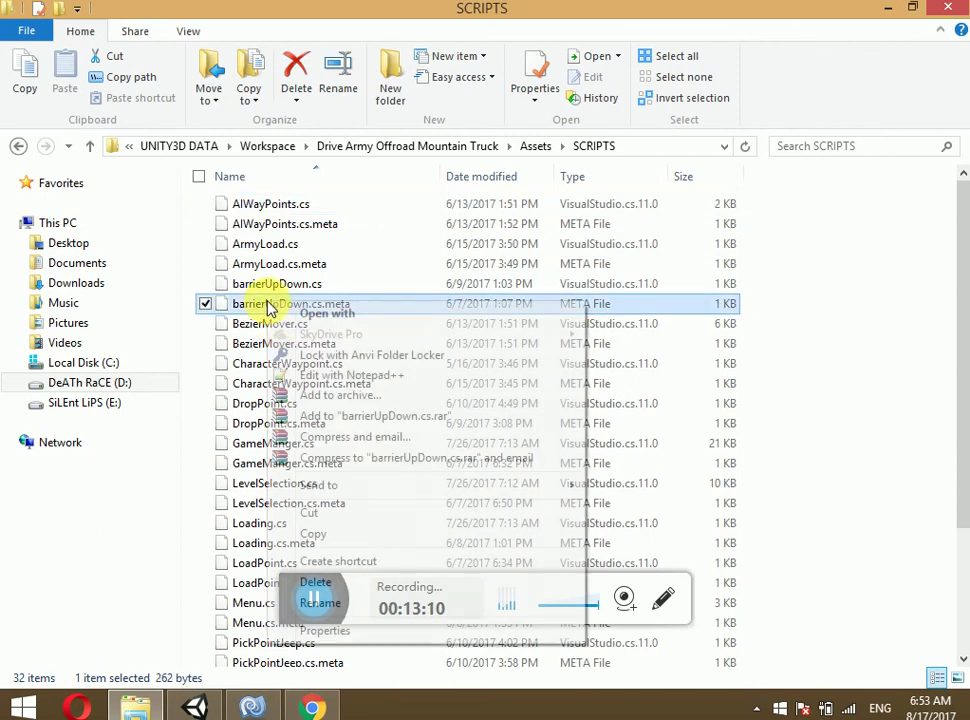
{"action": "left_click", "coordinate": [314, 375]}
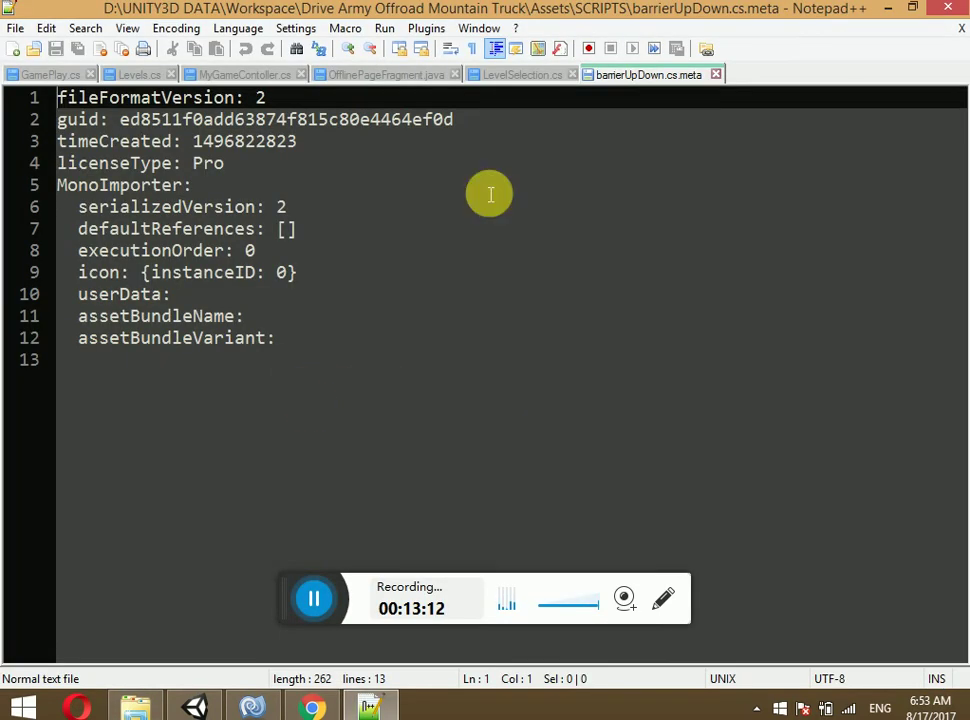
{"action": "left_click", "coordinate": [940, 12]}
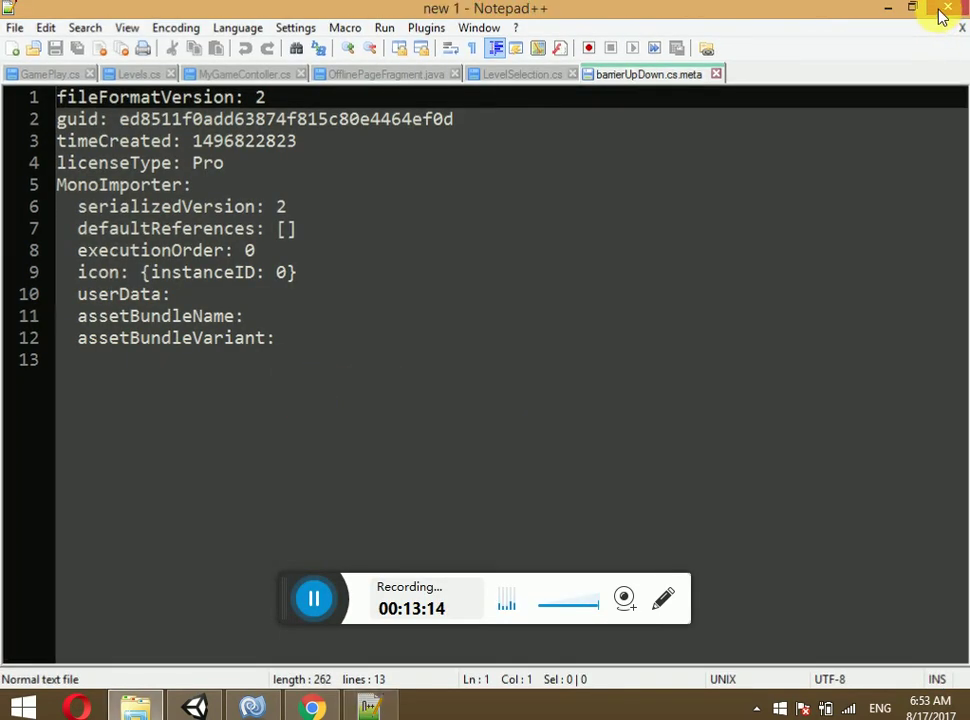
{"action": "right_click", "coordinate": [280, 288]}
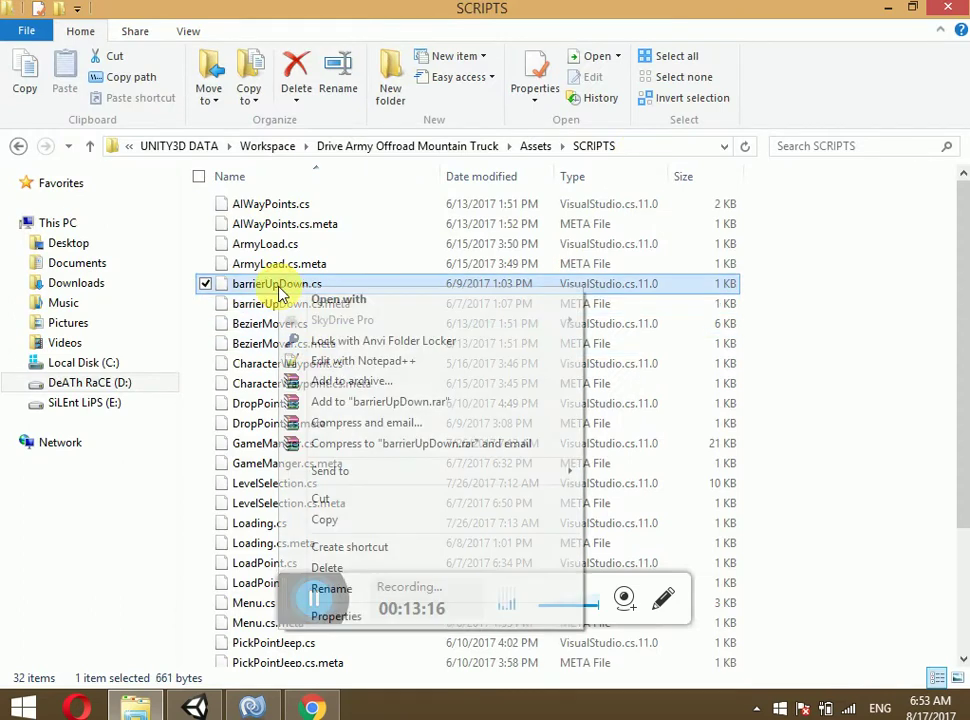
Read barrierUpDown.cs's OnTriggerEnter code in Notepad++, then return to Animator.cs in MonoDevelop.
{"action": "left_click", "coordinate": [335, 361]}
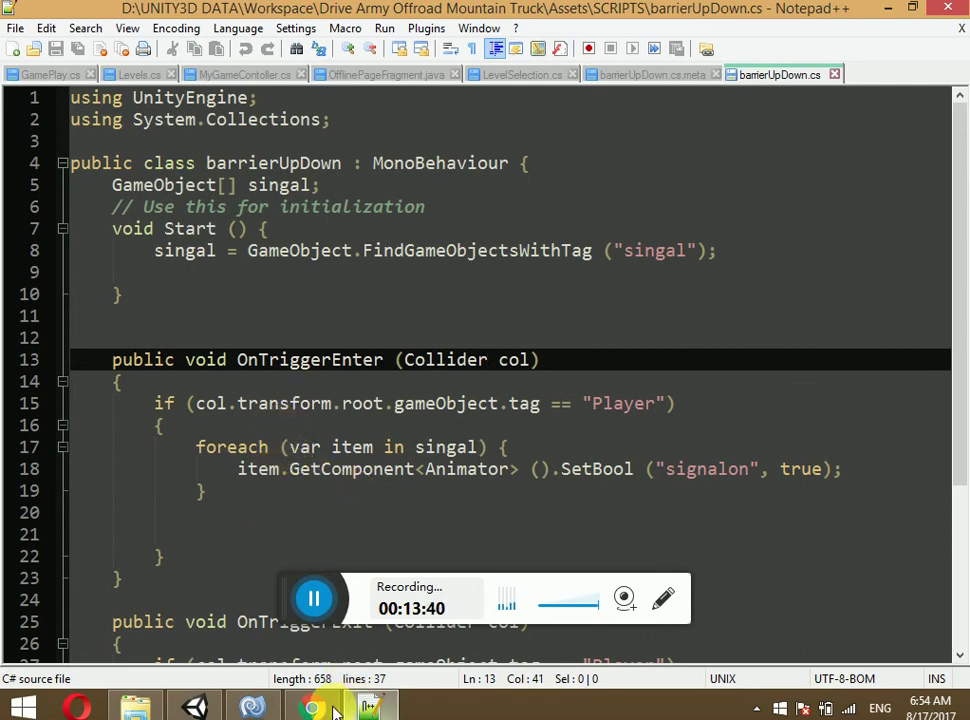
{"action": "left_click", "coordinate": [250, 708]}
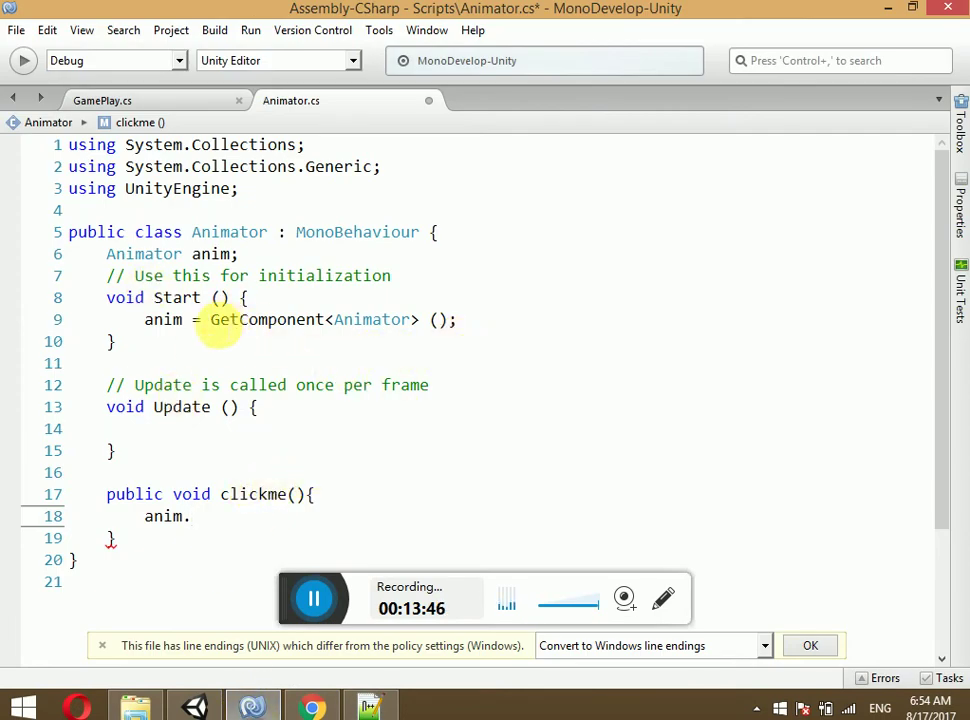
Try typing a member name after anim. in clickme, then erase it.
{"action": "left_click", "coordinate": [184, 516]}
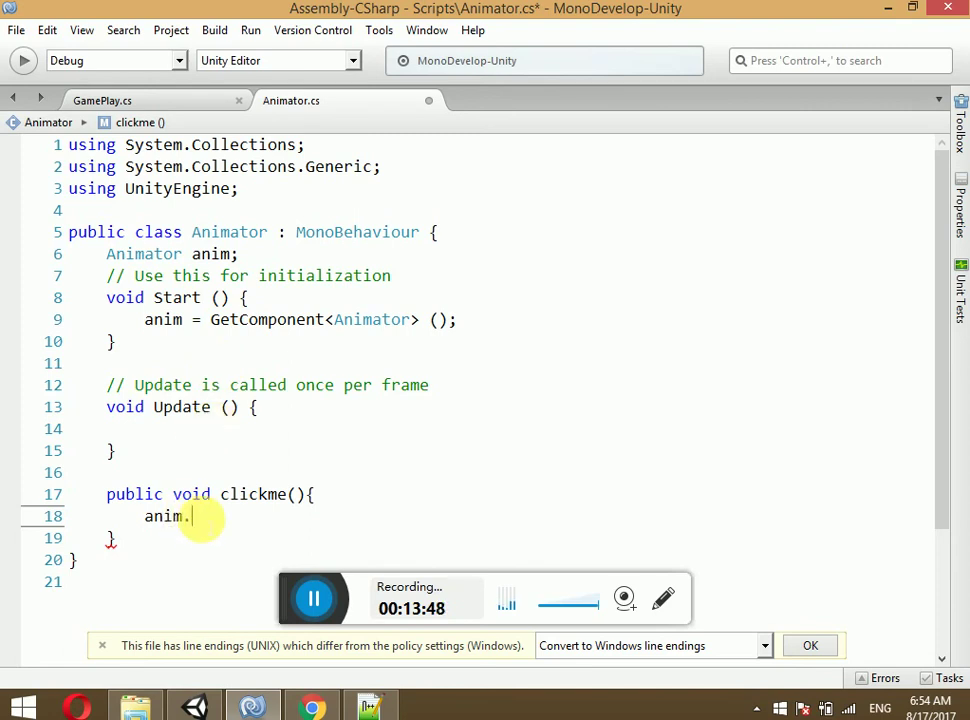
{"action": "type", "text": "se"}
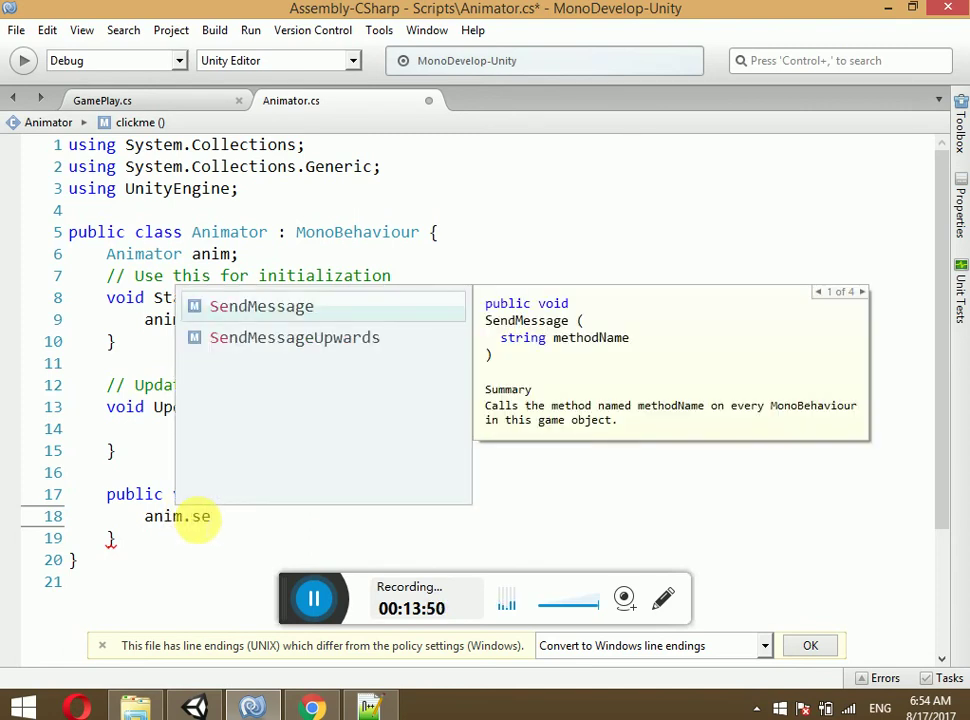
{"action": "key", "text": "BackSpace"}
{"action": "key", "text": "BackSpace"}
{"action": "type", "text": "Se"}
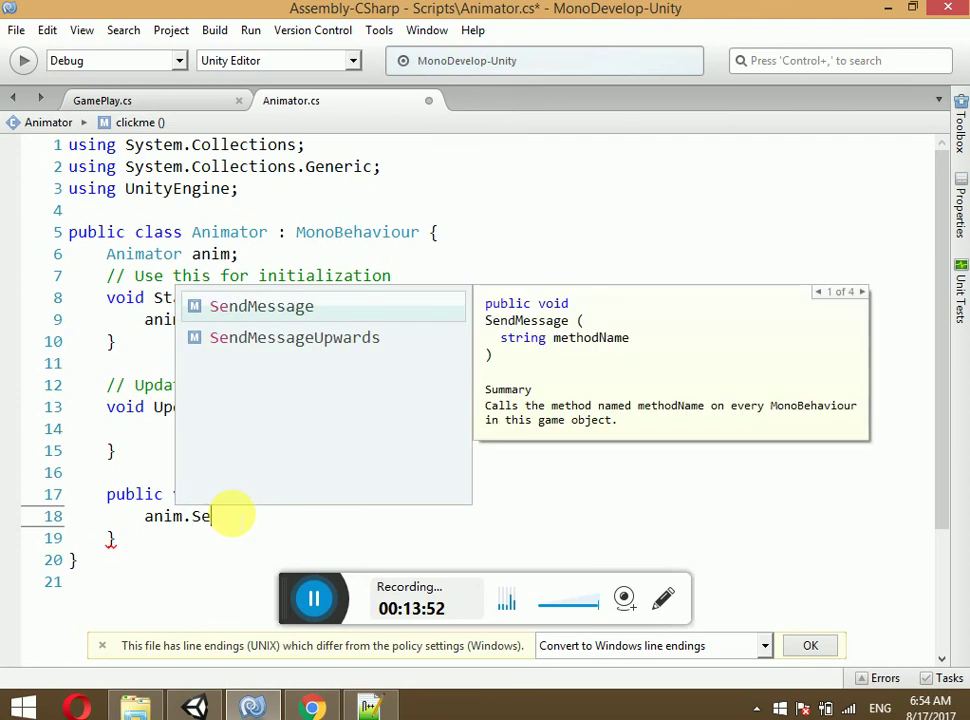
{"action": "key", "text": "BackSpace"}
{"action": "key", "text": "BackSpace"}
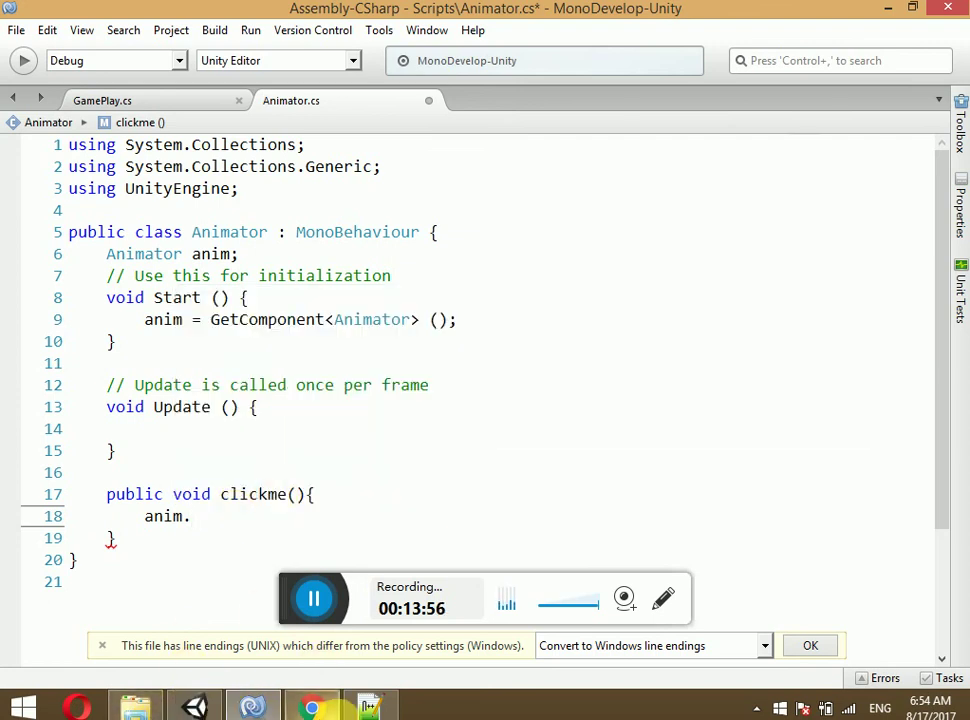
Check Chrome and barrierUpDown.cs in Notepad++, then bring MonoDevelop back to the front.
{"action": "left_click", "coordinate": [313, 708]}
{"action": "left_click", "coordinate": [371, 708]}
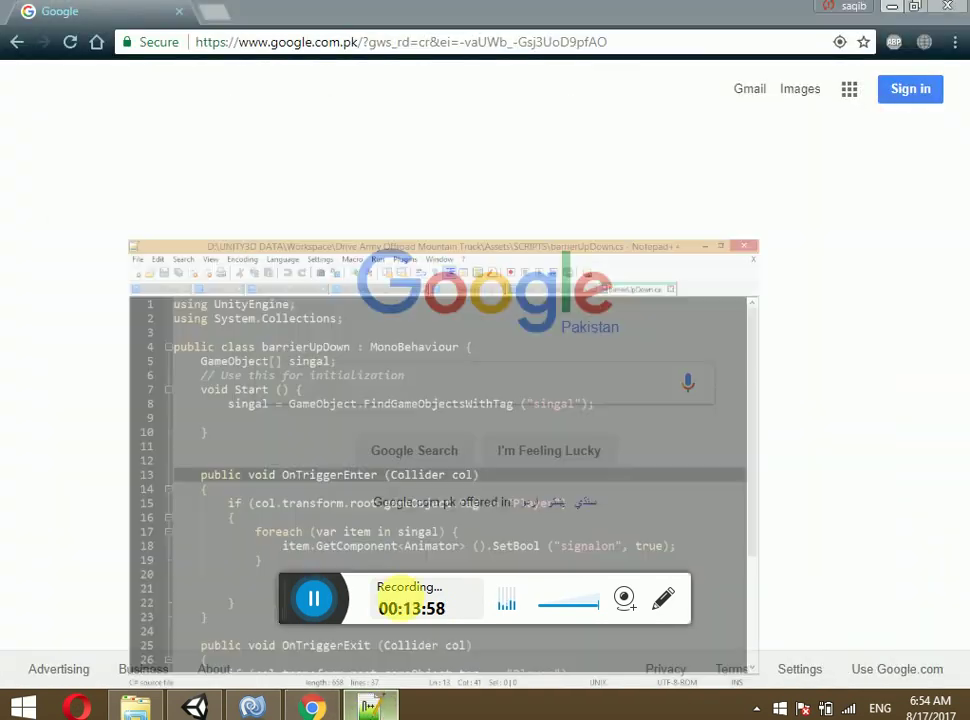
{"action": "scroll", "coordinate": [380, 520], "scroll_direction": "down", "scroll_amount": 1}
{"action": "key", "text": "super+d"}
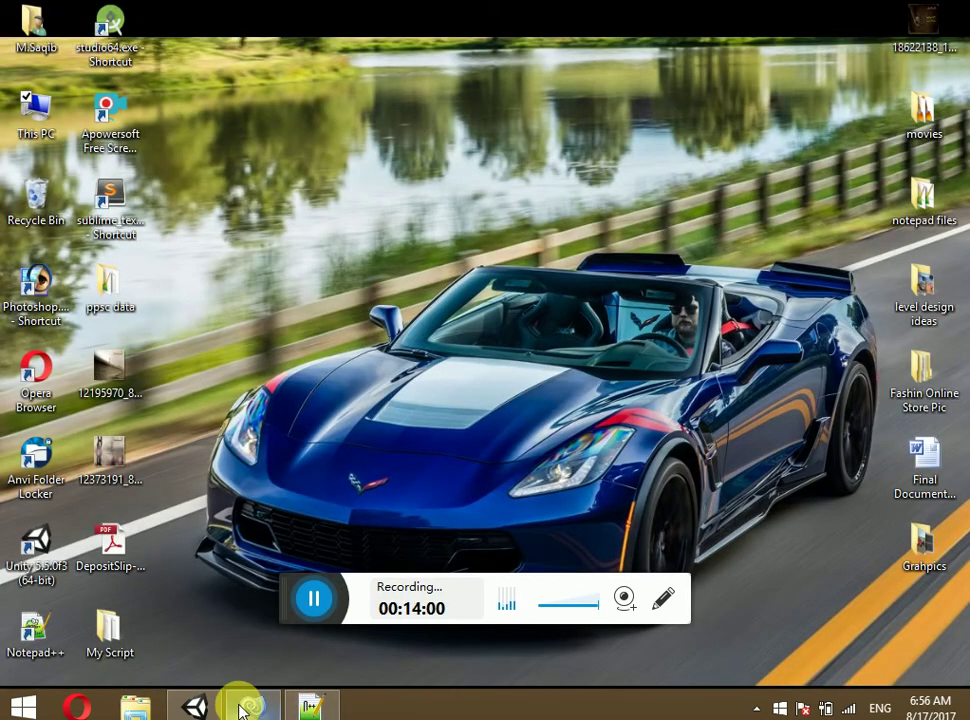
{"action": "left_click", "coordinate": [253, 706]}
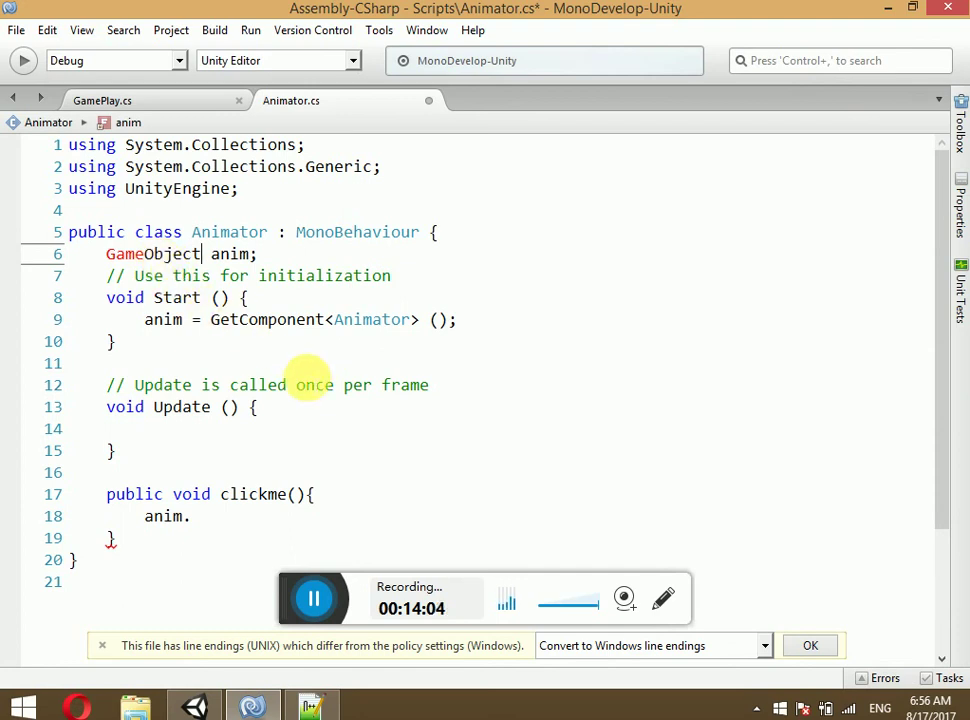
Make GameObject the anim field's type and erase the unfinished anim. line in clickme().
{"action": "key", "text": "ctrl+space"}
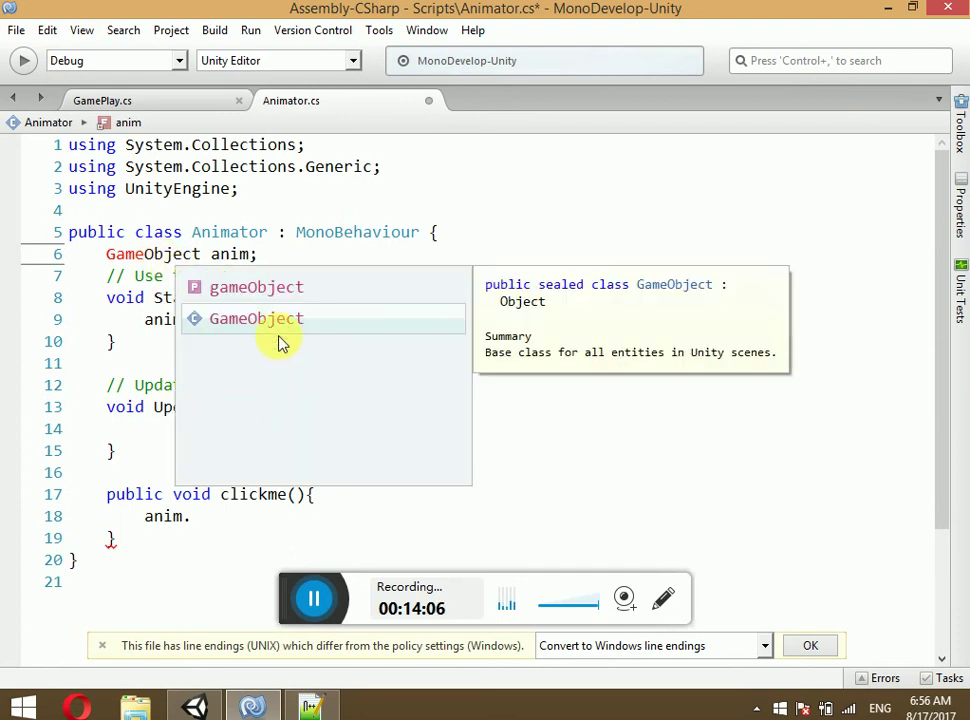
{"action": "double_click", "coordinate": [268, 318]}
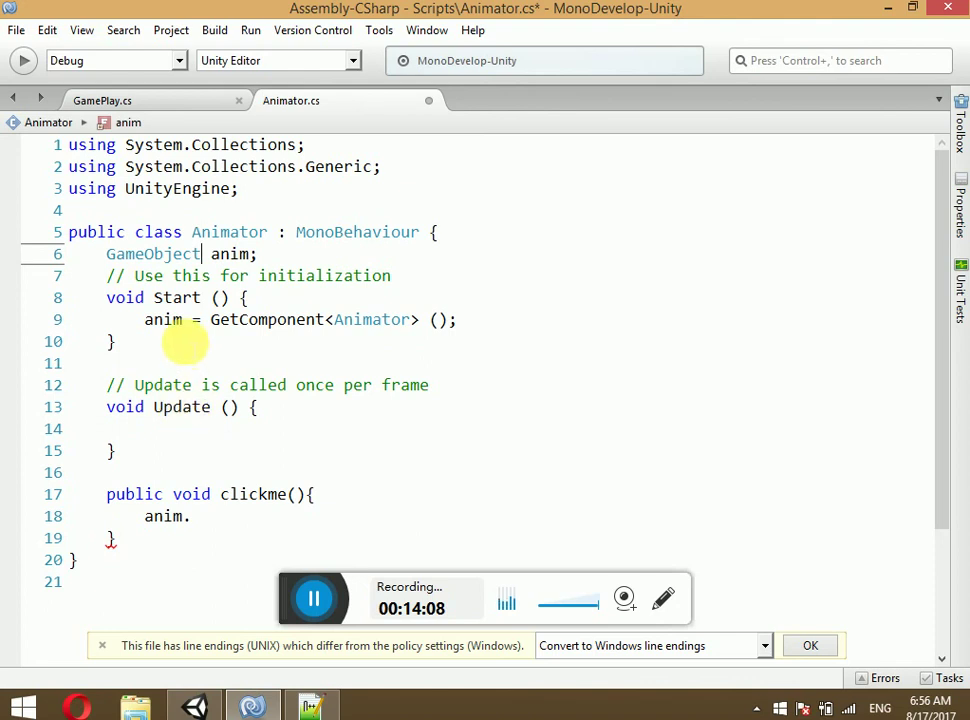
{"action": "left_click", "coordinate": [458, 319]}
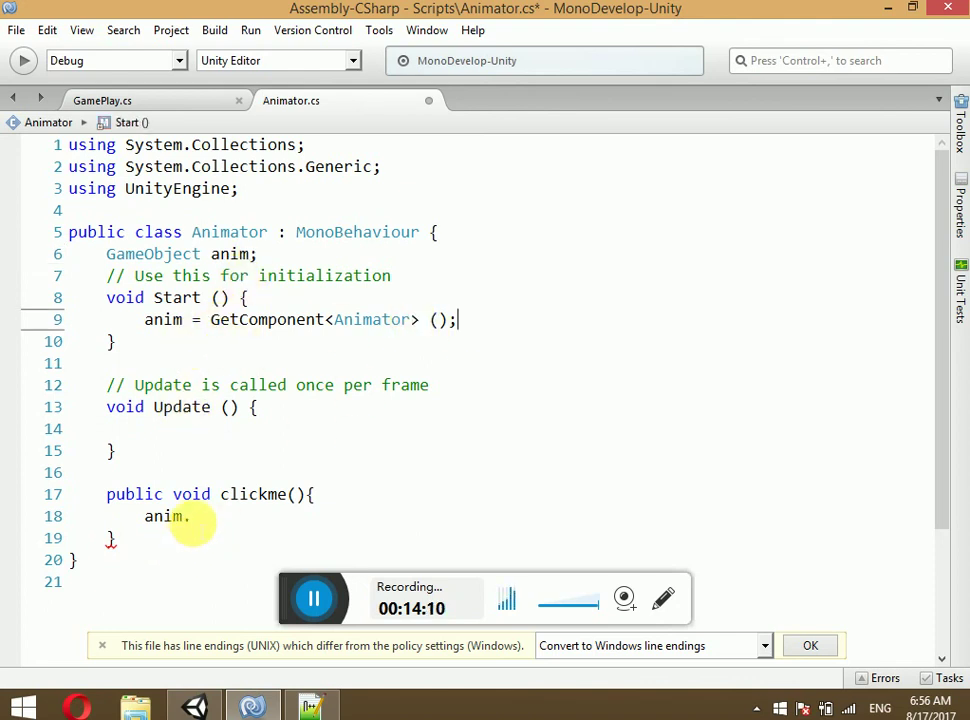
{"action": "left_click", "coordinate": [190, 517]}
{"action": "type", "text": "Se"}
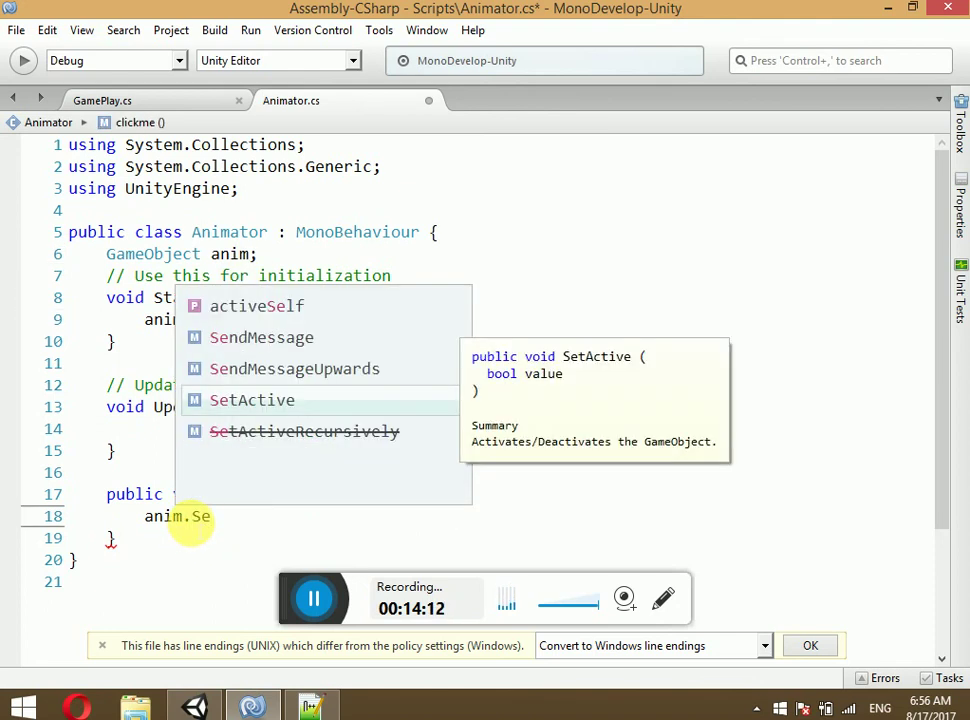
{"action": "key", "text": "BackSpace"}
{"action": "key", "text": "BackSpace"}
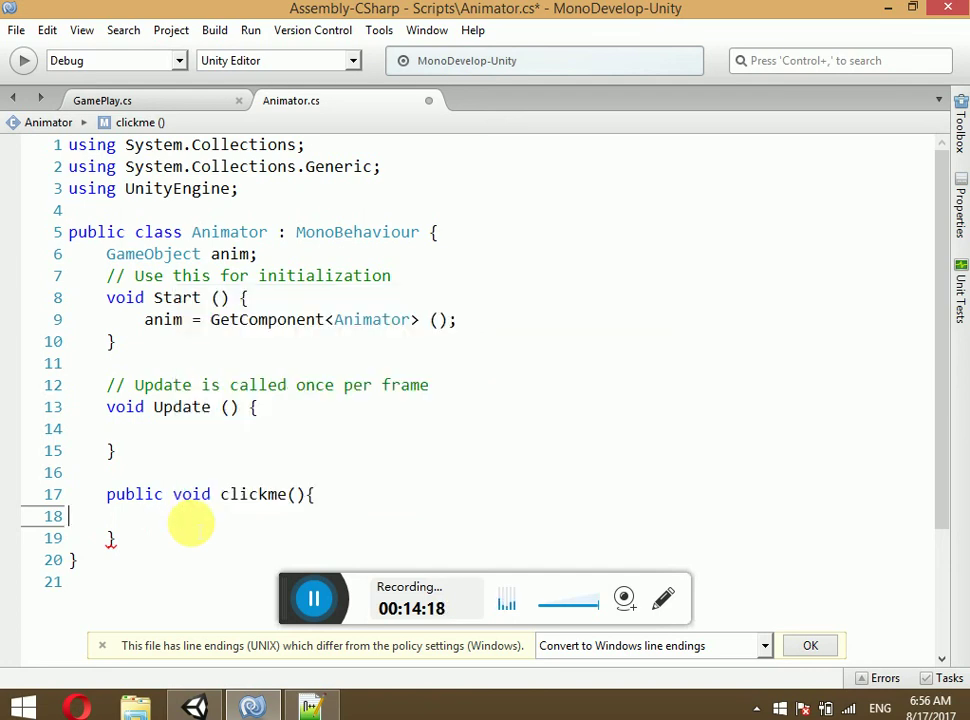
Cut the anim = GetComponent<Animator>() assignment out of Start().
{"action": "triple_click", "coordinate": [229, 255]}
{"action": "left_click", "coordinate": [211, 297]}
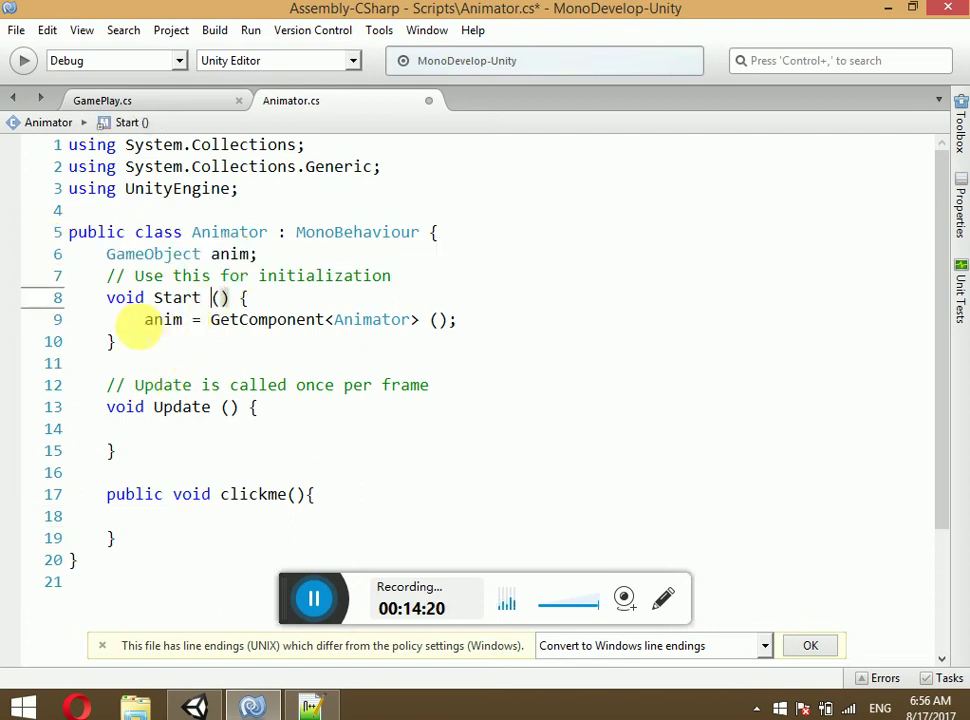
{"action": "left_click_drag", "start_coordinate": [142, 322], "coordinate": [503, 320]}
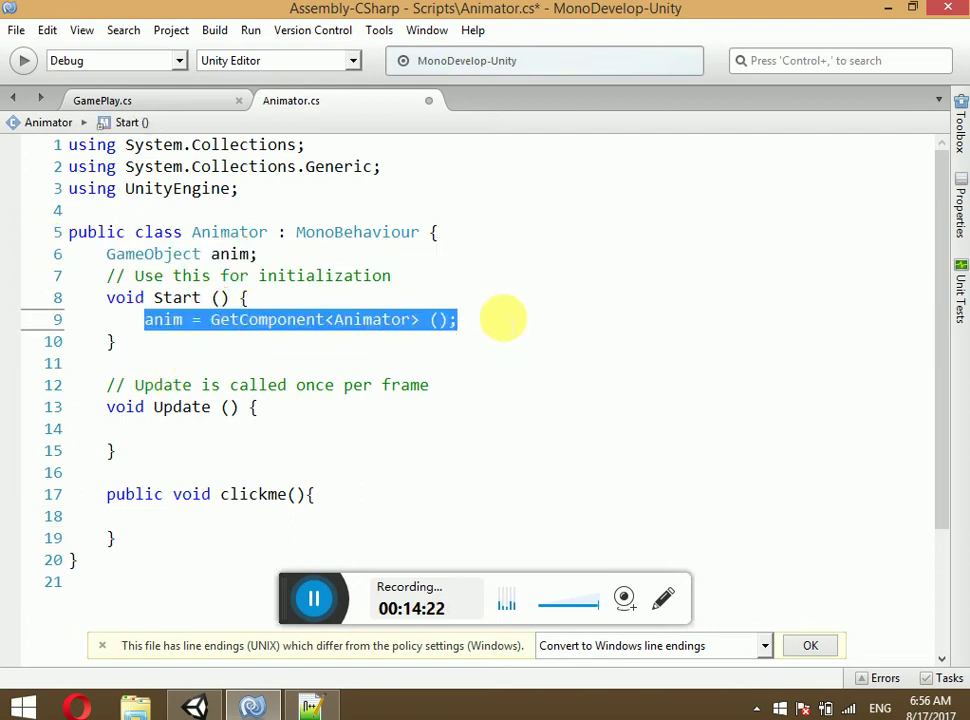
{"action": "key", "text": "ctrl+x"}
{"action": "left_click", "coordinate": [180, 516]}
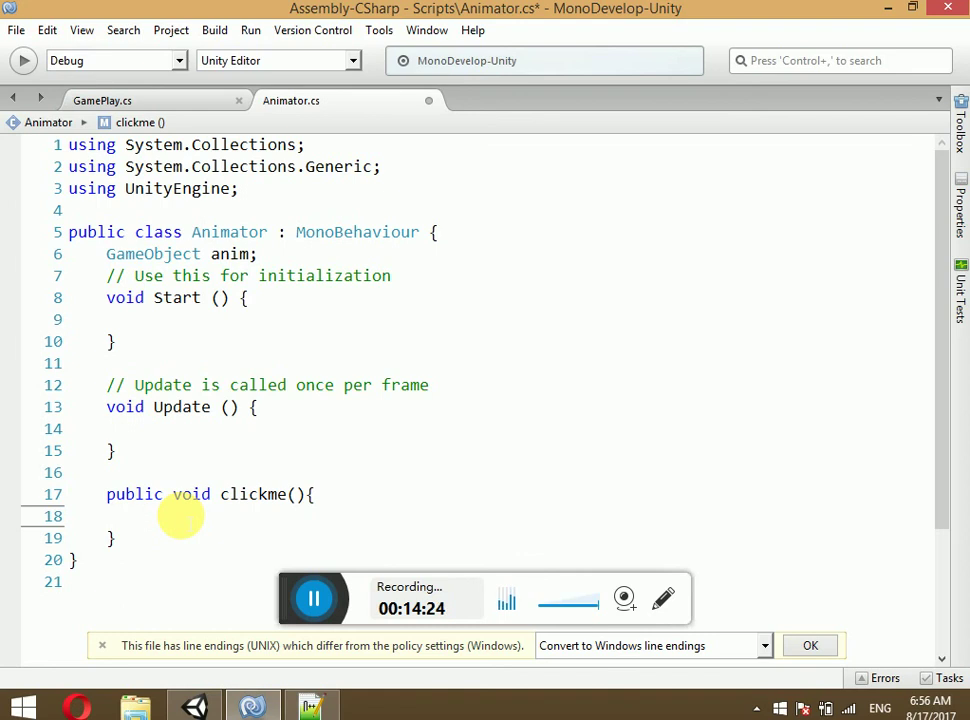
Write anim.GetComponent<Animator>() inside clickme() with autocomplete.
{"action": "type", "text": "anim"}
{"action": "key", "text": "Escape"}
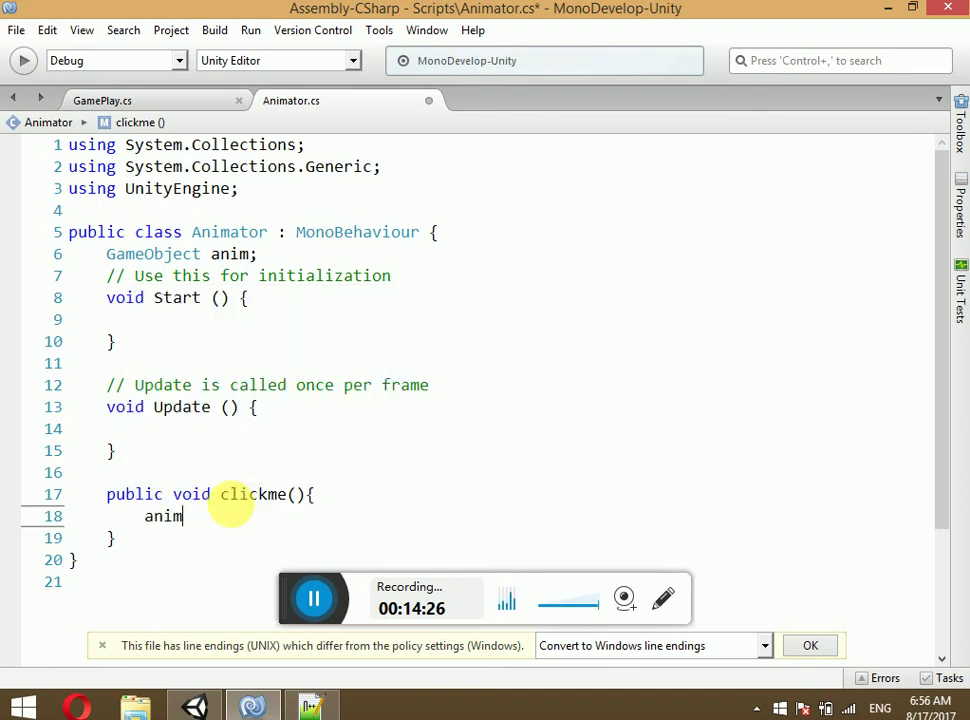
{"action": "type", "text": ".getC"}
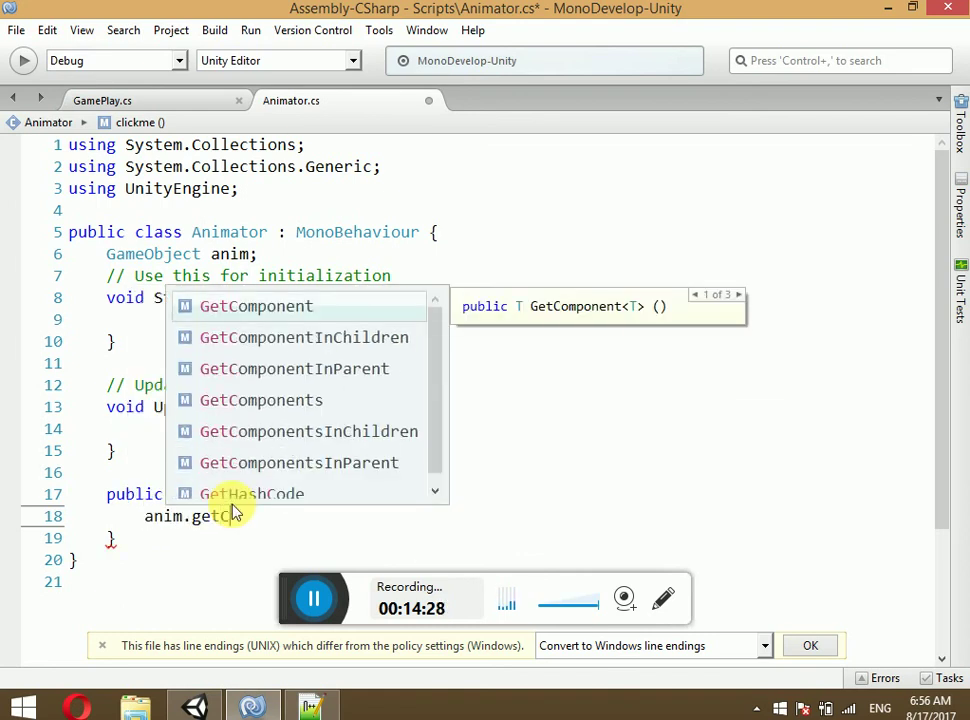
{"action": "key", "text": "Return"}
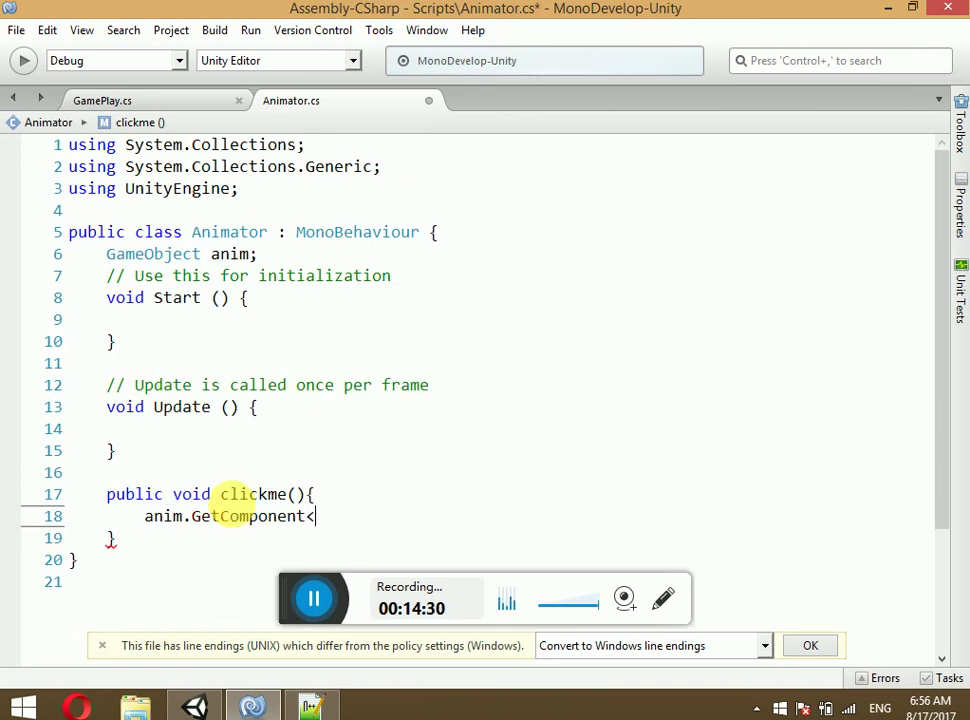
{"action": "type", "text": "Anima"}
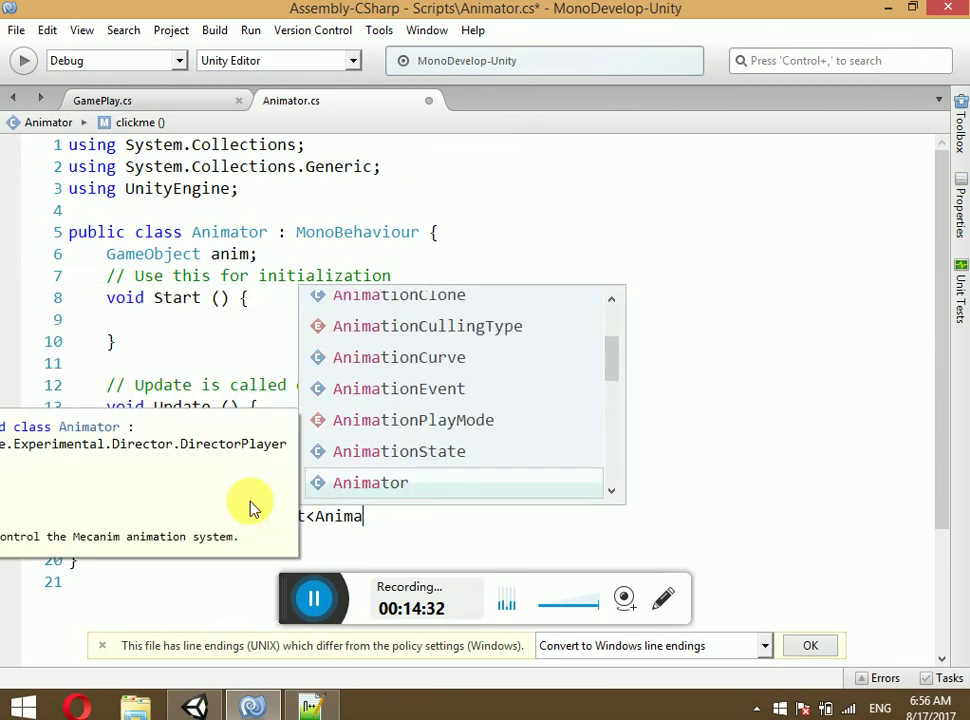
{"action": "key", "text": "BackSpace"}
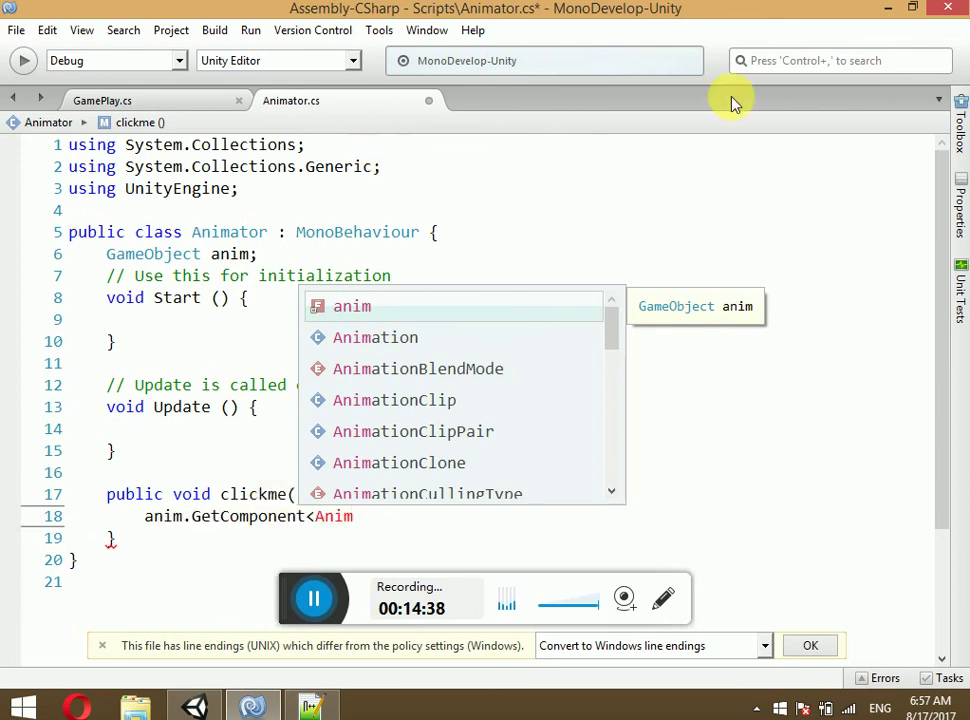
{"action": "type", "text": "at"}
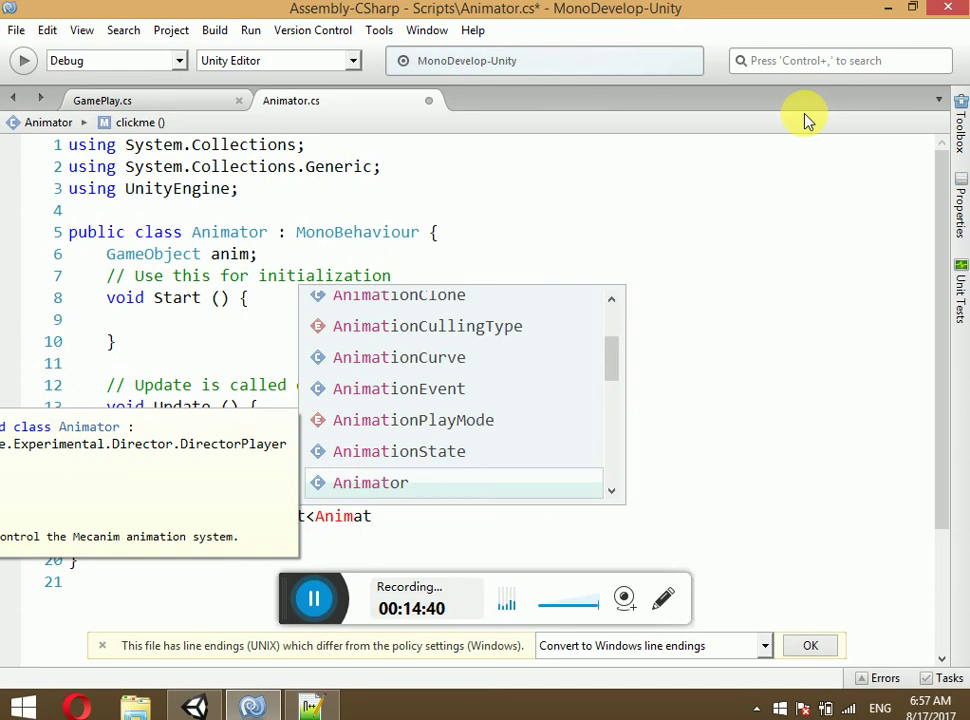
{"action": "key", "text": "Return"}
{"action": "type", "text": ">("}
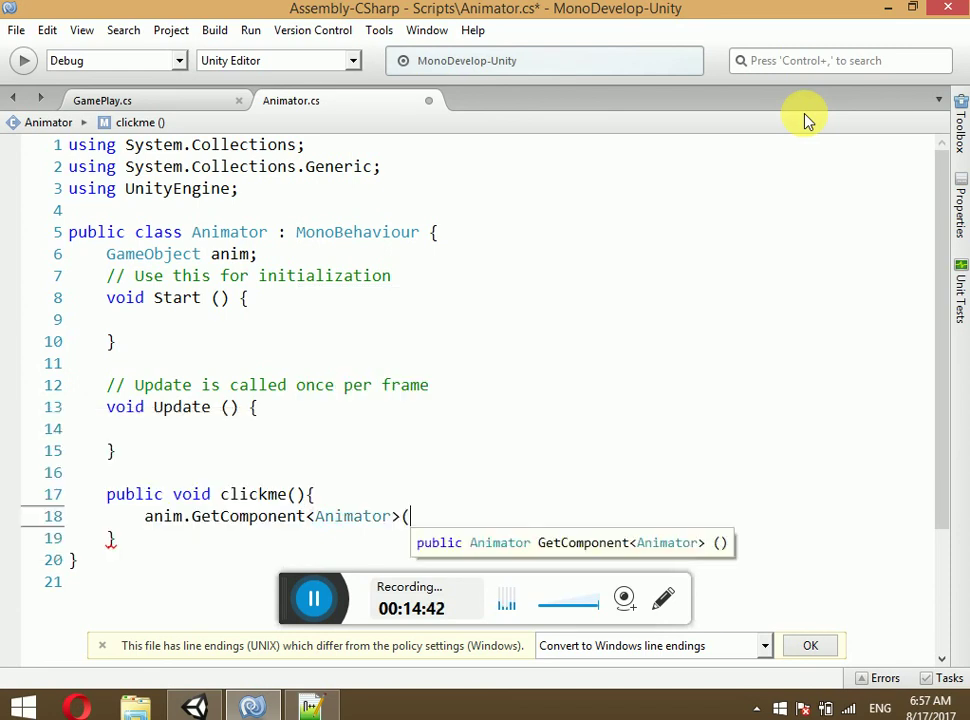
{"action": "type", "text": ").Se"}
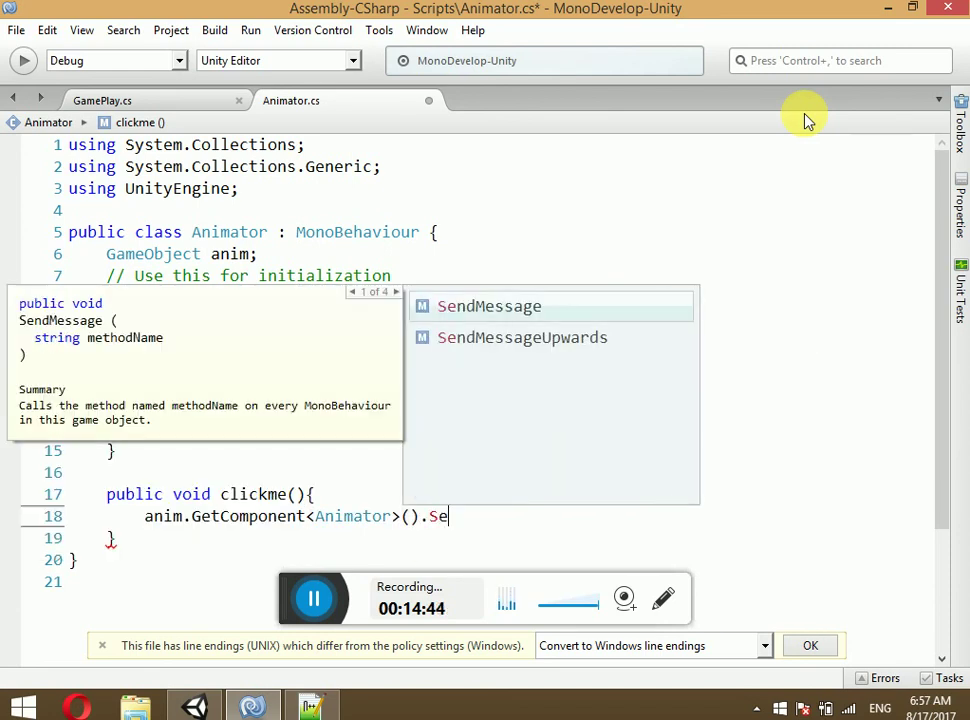
Erase the GetComponent call and select the GameObject anim field declaration on line 6.
{"action": "key", "text": "BackSpace"}
{"action": "key", "text": "BackSpace"}
{"action": "key", "text": "BackSpace"}
{"action": "key", "text": "BackSpace"}
{"action": "key", "text": "BackSpace"}
{"action": "key", "text": "BackSpace"}
{"action": "key", "text": "BackSpace"}
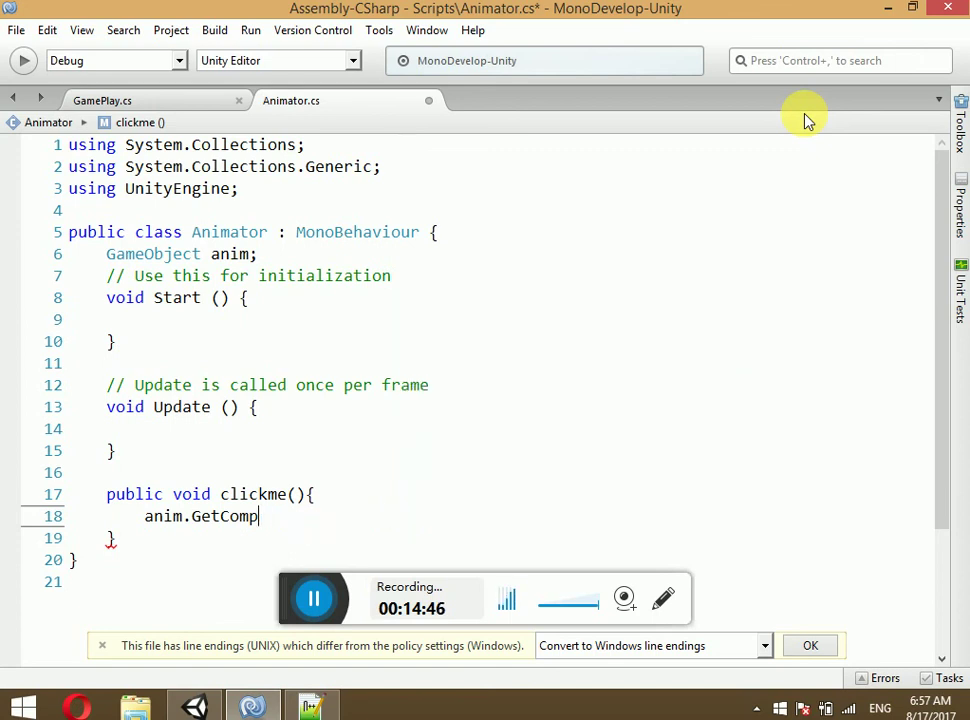
{"action": "key", "text": "BackSpace"}
{"action": "key", "text": "BackSpace"}
{"action": "key", "text": "BackSpace"}
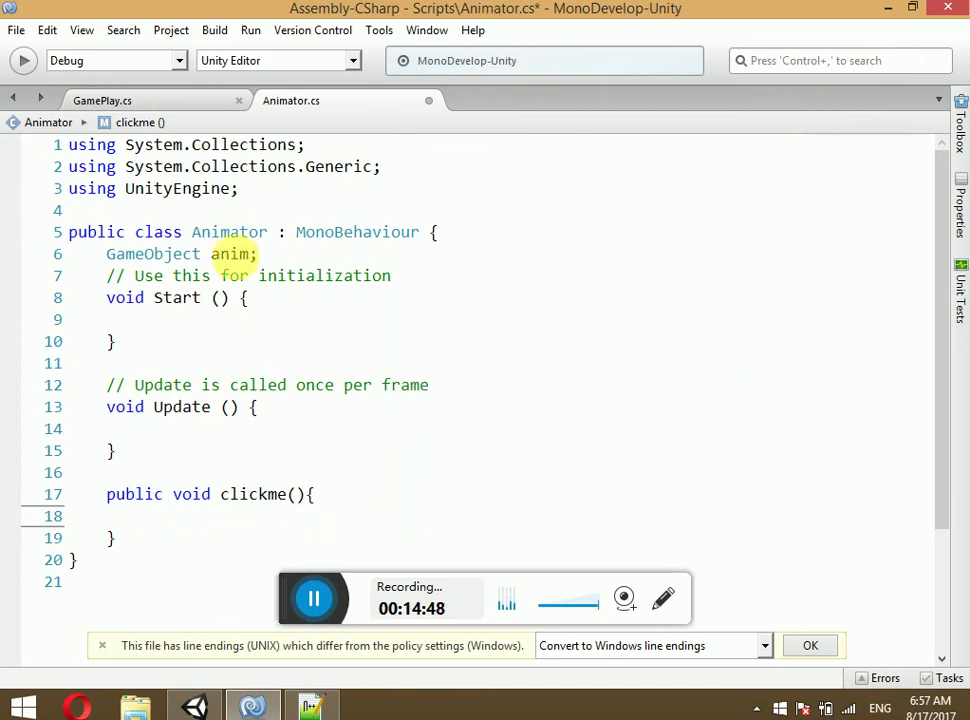
{"action": "left_click_drag", "start_coordinate": [262, 254], "coordinate": [85, 256]}
{"action": "key", "text": "ctrl+x"}
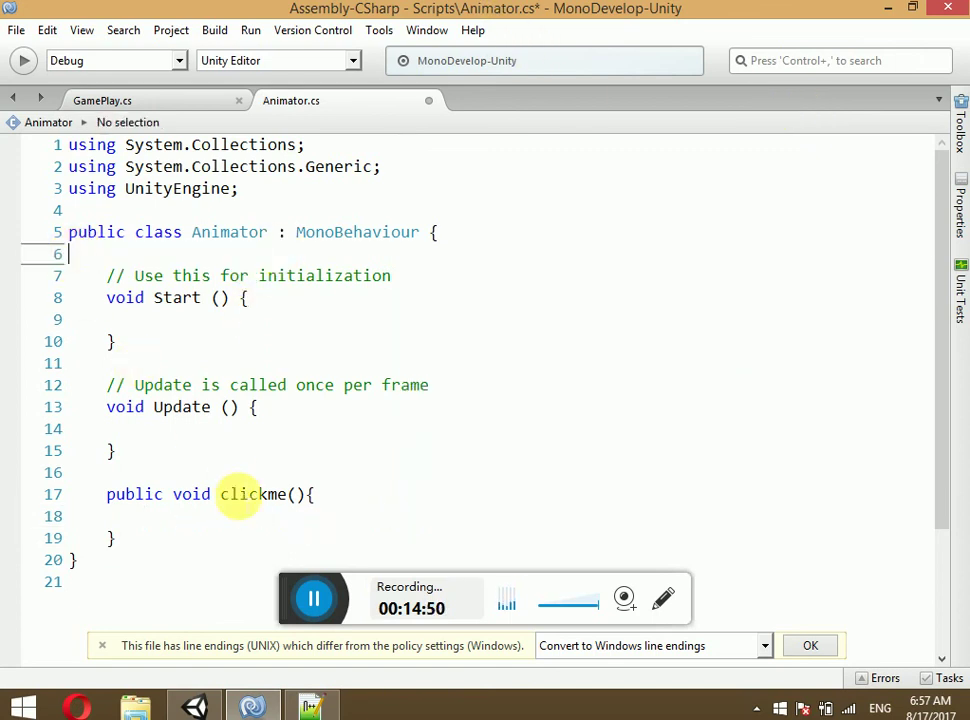
{"action": "left_click", "coordinate": [169, 534]}
{"action": "left_click", "coordinate": [198, 517]}
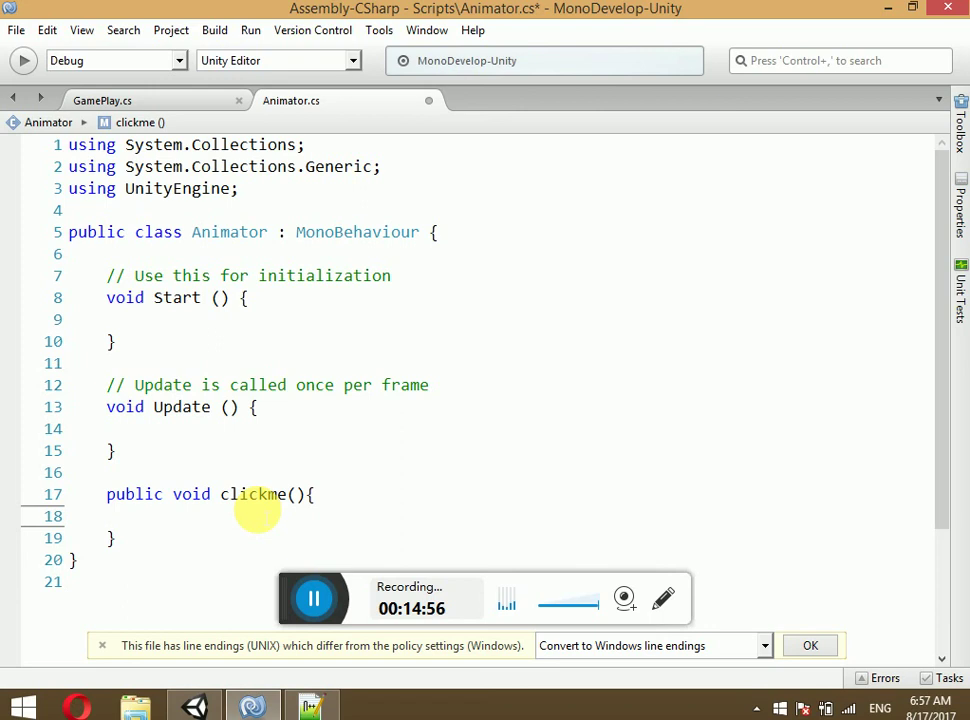
{"action": "type", "text": "Get"}
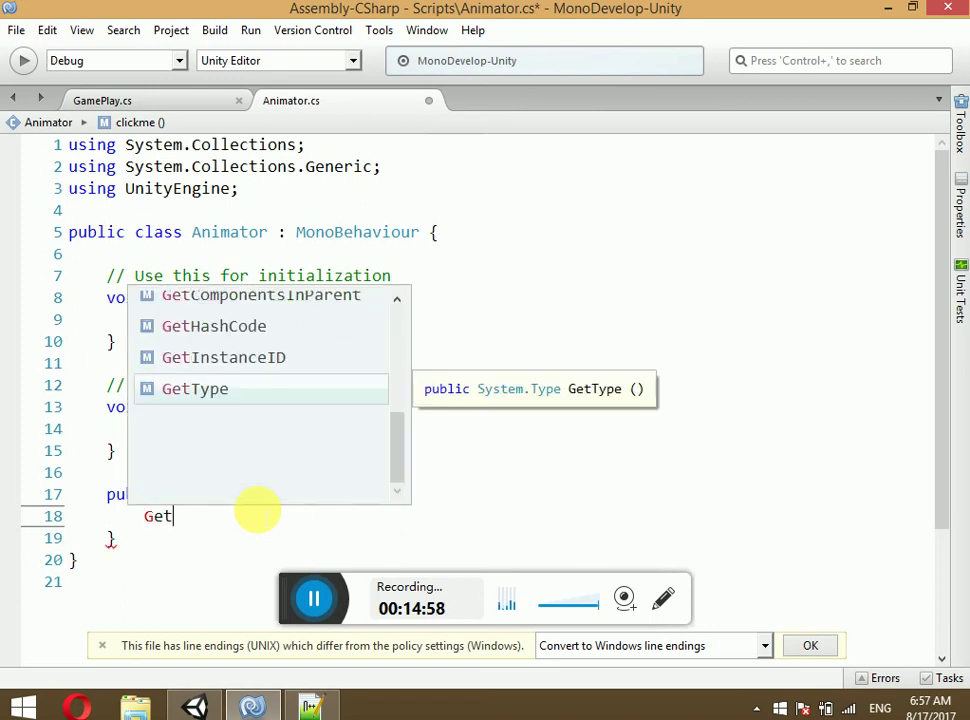
{"action": "type", "text": "C"}
{"action": "key", "text": "Return"}
{"action": "type", "text": "<"}
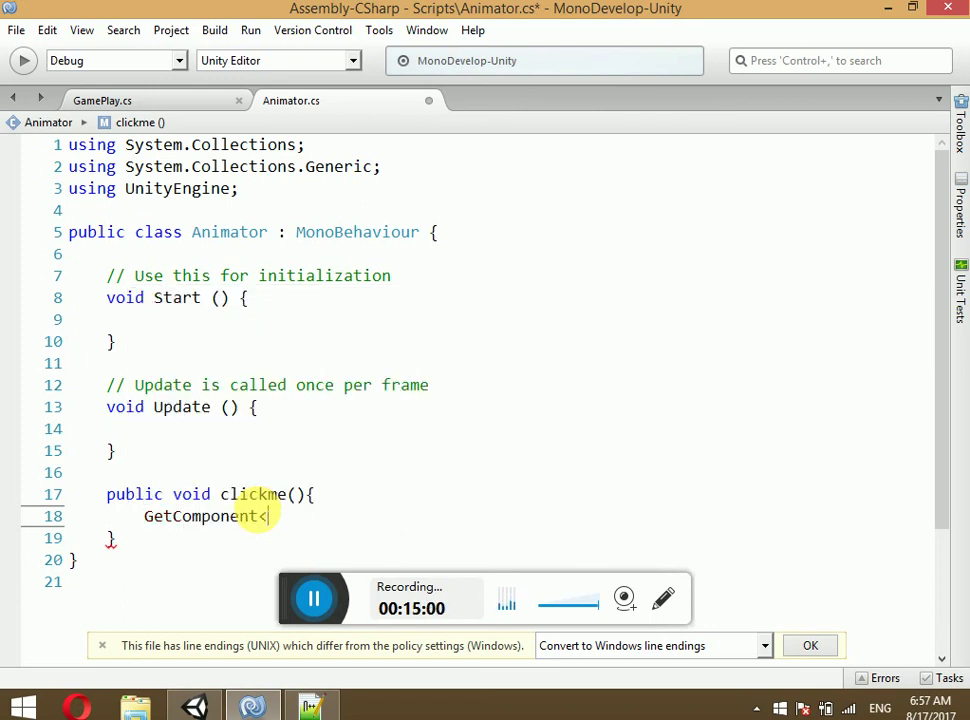
{"action": "type", "text": "Anim"}
{"action": "key", "text": "Return"}
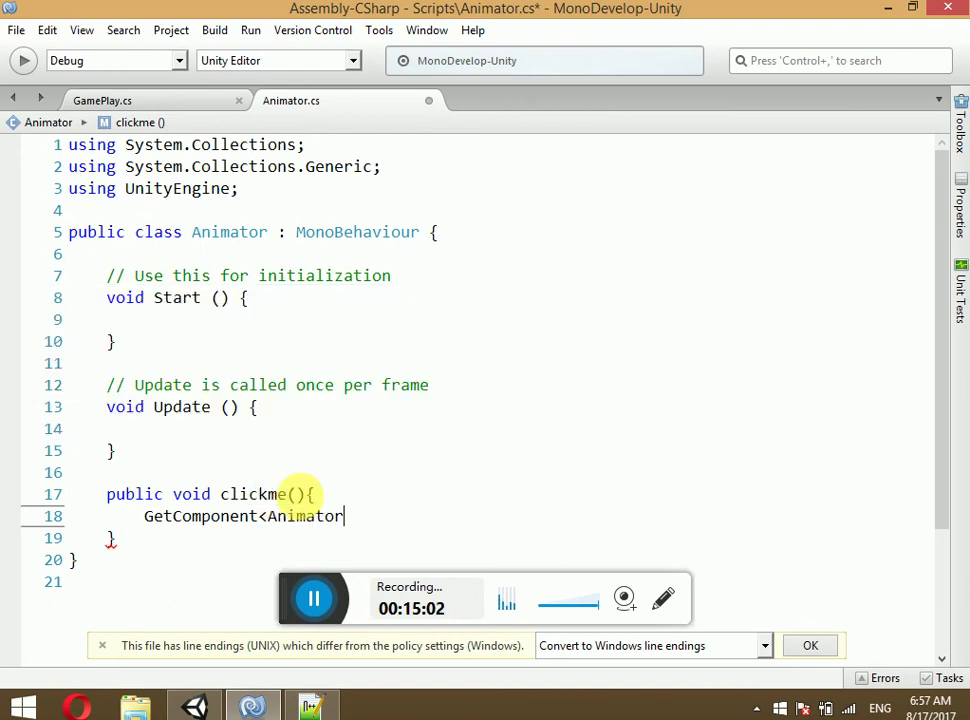
{"action": "type", "text": ">IO"}
{"action": "key", "text": "BackSpace"}
{"action": "key", "text": "BackSpace"}
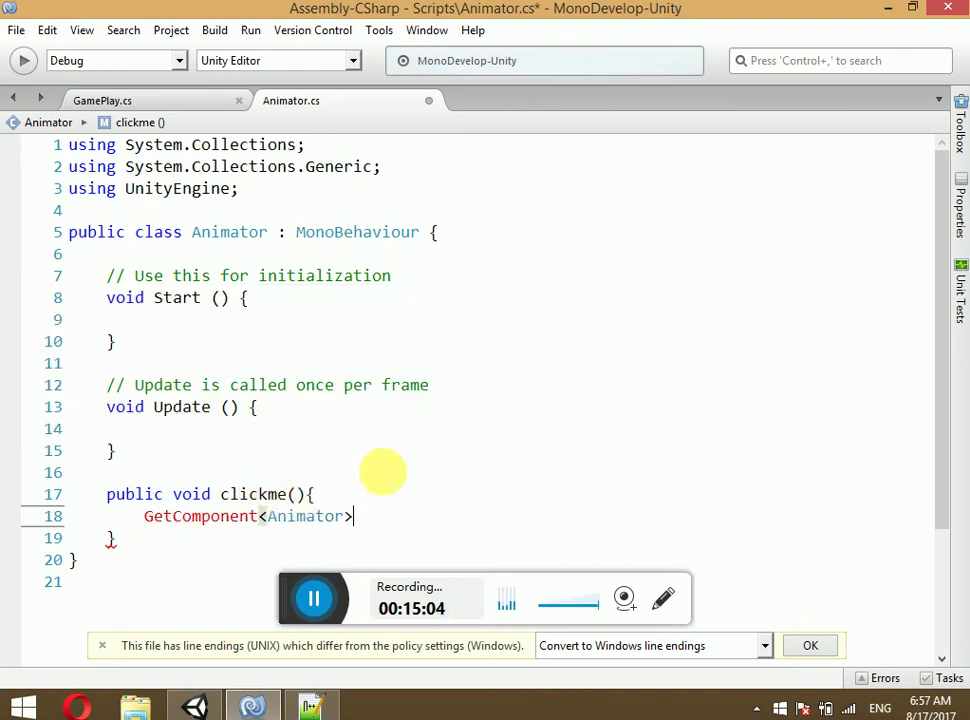
{"action": "type", "text": "()"}
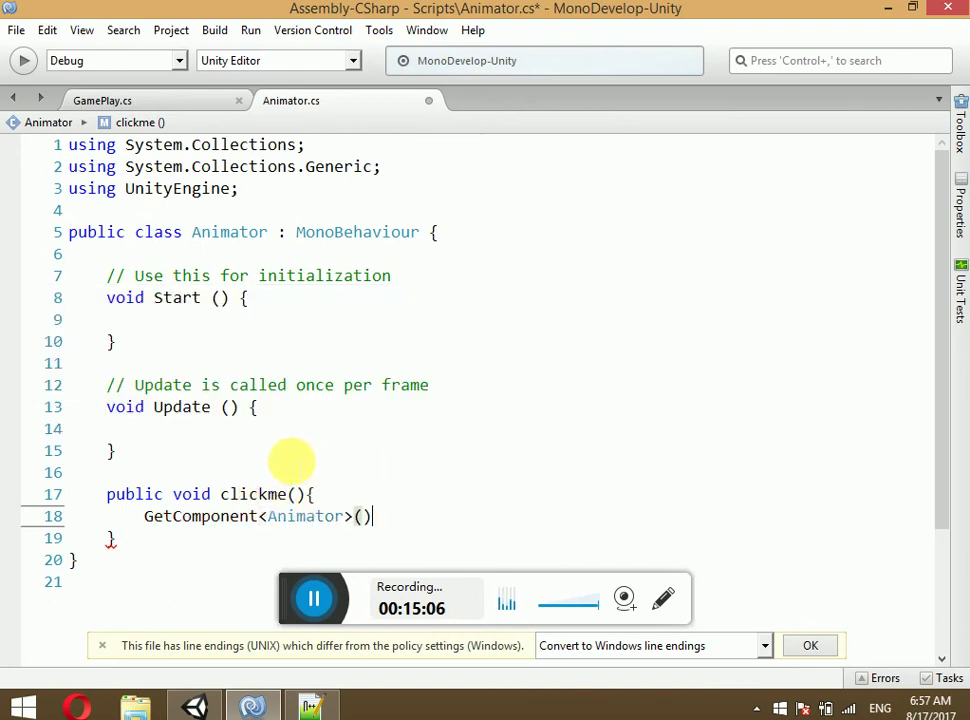
{"action": "type", "text": ".Se"}
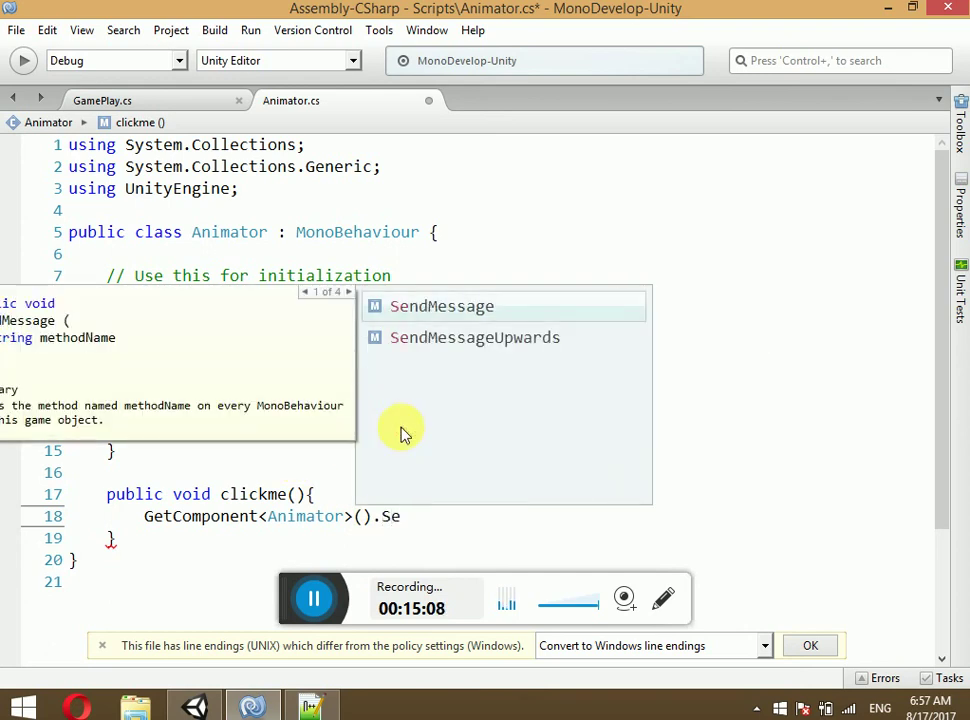
{"action": "key", "text": "BackSpace"}
{"action": "key", "text": "BackSpace"}
{"action": "key", "text": "BackSpace"}
{"action": "key", "text": "BackSpace"}
{"action": "key", "text": "BackSpace"}
{"action": "key", "text": "BackSpace"}
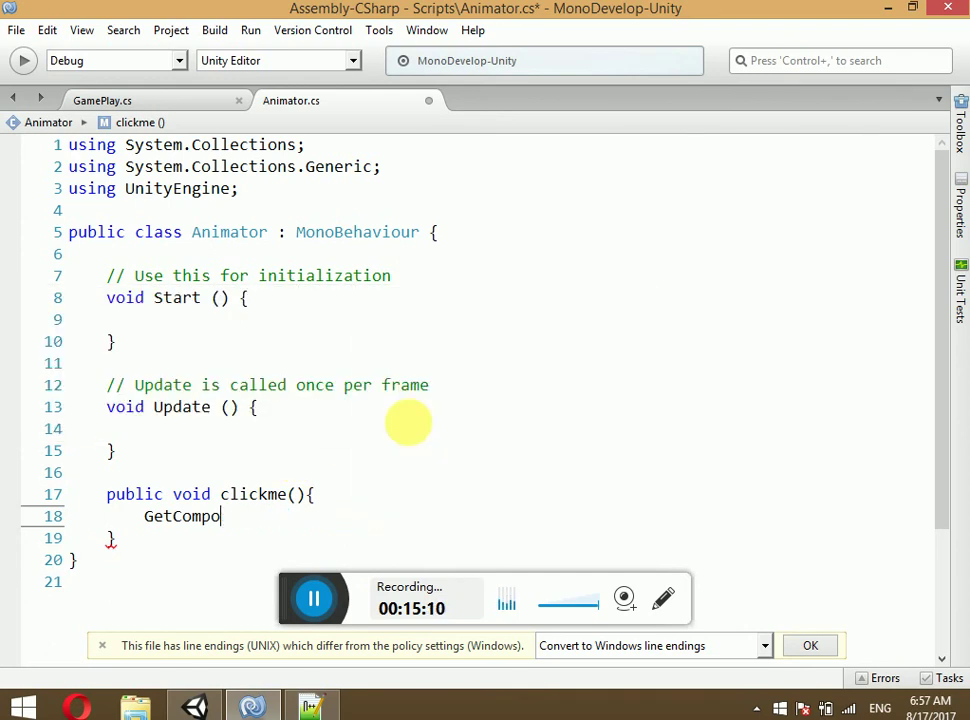
{"action": "key", "text": "BackSpace"}
{"action": "key", "text": "BackSpace"}
{"action": "key", "text": "BackSpace"}
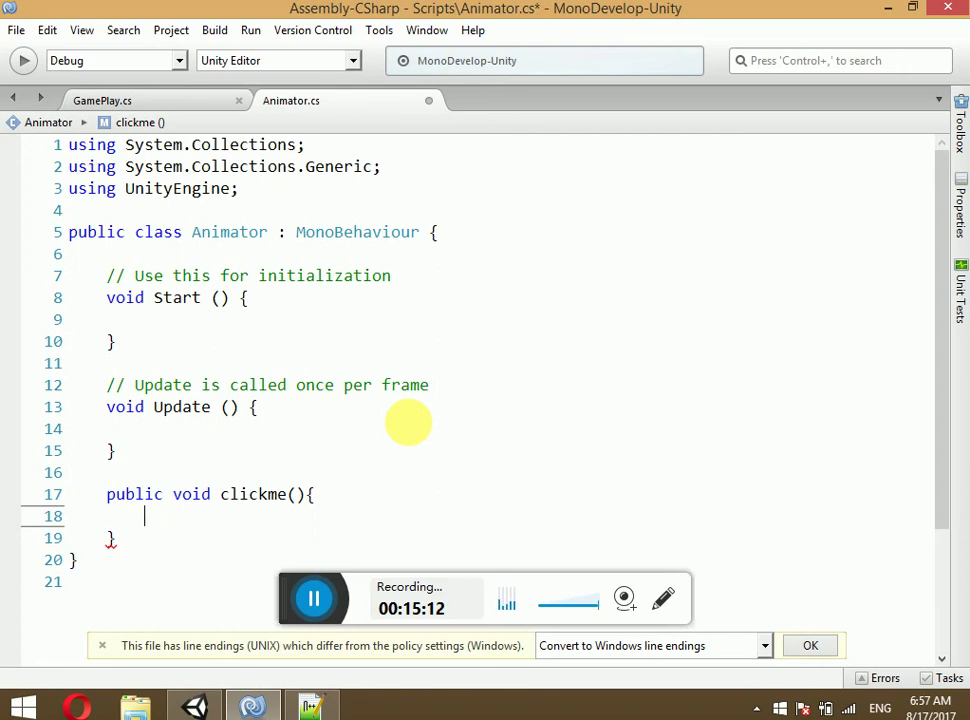